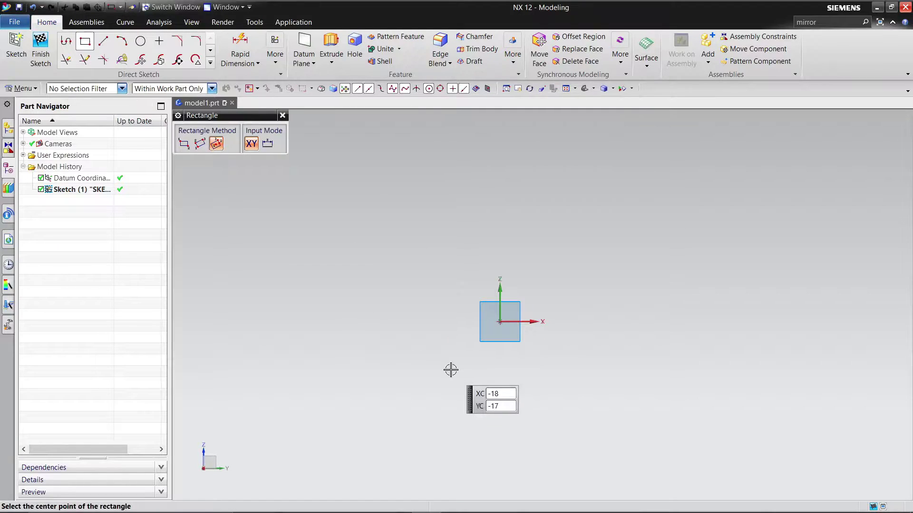
# - Sketch a horizontal rectangle about 82 mm wide and 19 mm high, centred on the sketch origin
pyautogui.click(500, 322)
pyautogui.click(612, 322)
pyautogui.click(623, 297)
# - Sketch a two-point rectangle about 52 mm wide and 10 mm high, hanging from the first rectangle's lower edge
pyautogui.click(183, 144)
pyautogui.click(435, 348)
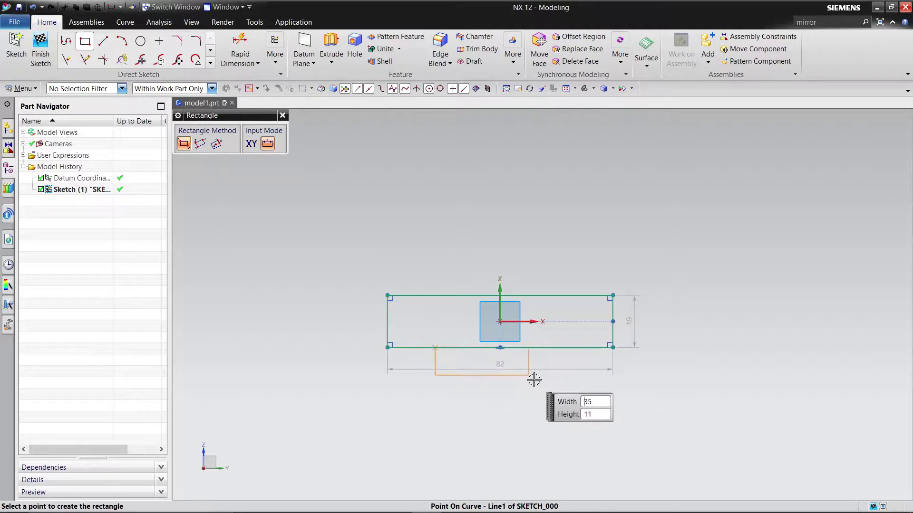
pyautogui.click(577, 375)
pyautogui.rightClick(534, 225)
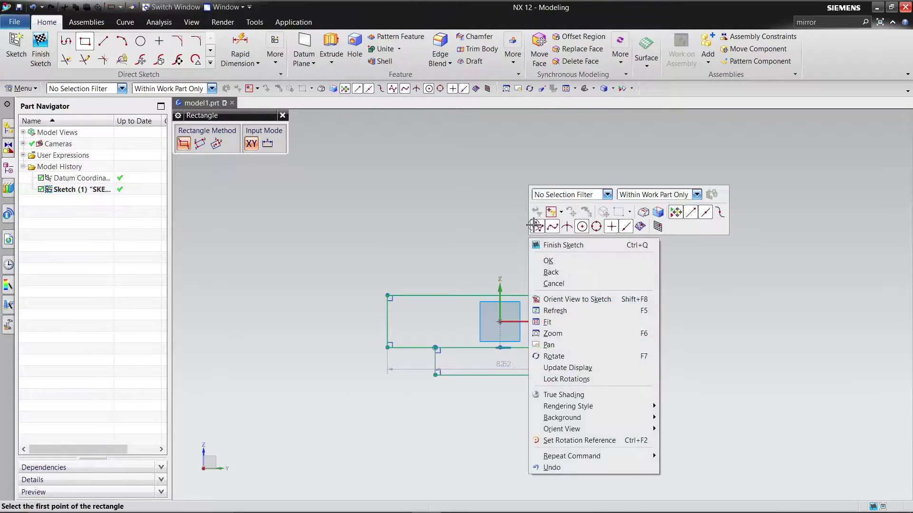
pyautogui.click(549, 261)
# - Constrain the midpoint of the small rectangle's bottom line to align vertically with the sketch origin
pyautogui.click(279, 59)
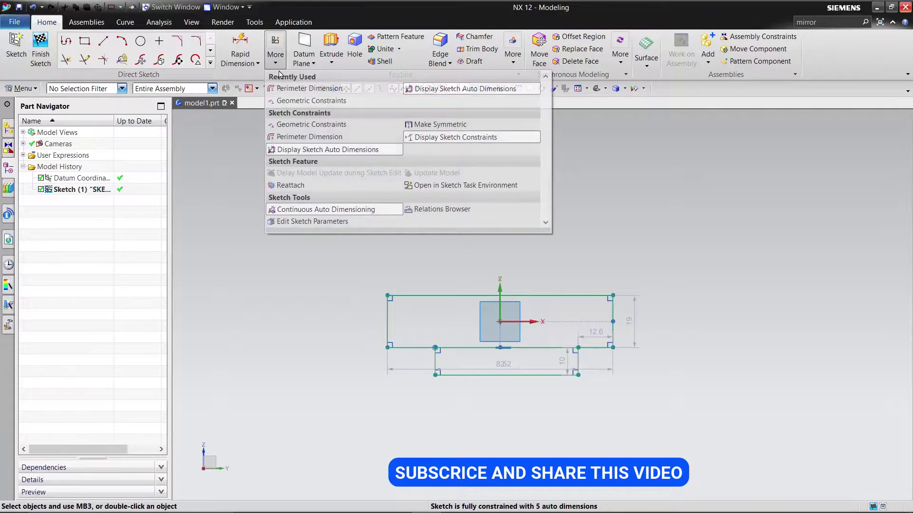
pyautogui.click(297, 102)
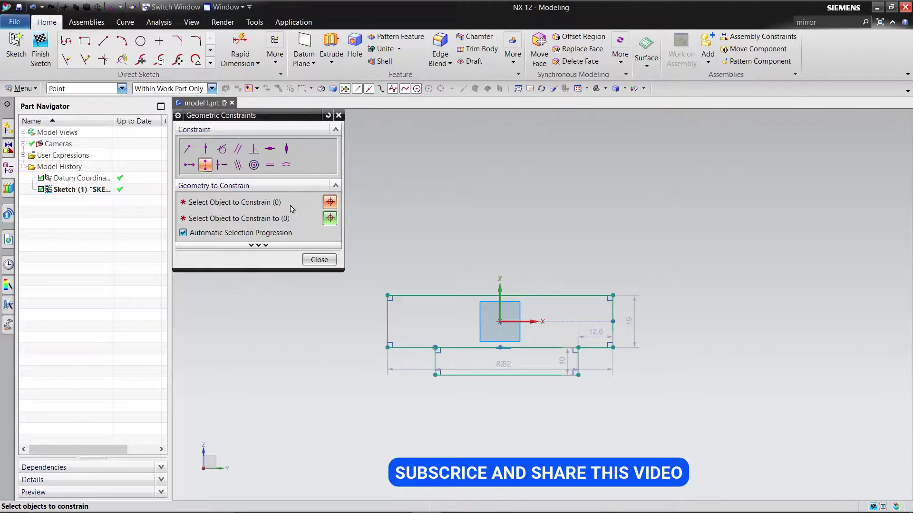
pyautogui.click(507, 375)
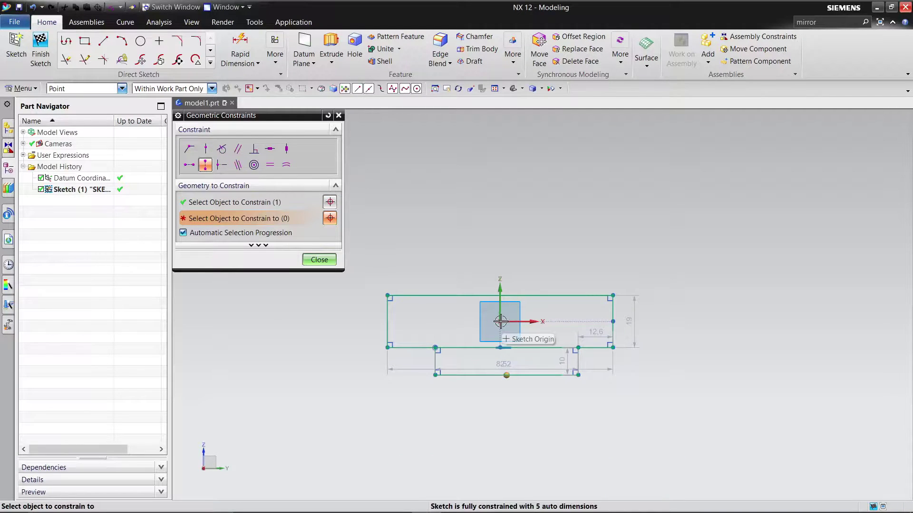
pyautogui.click(500, 322)
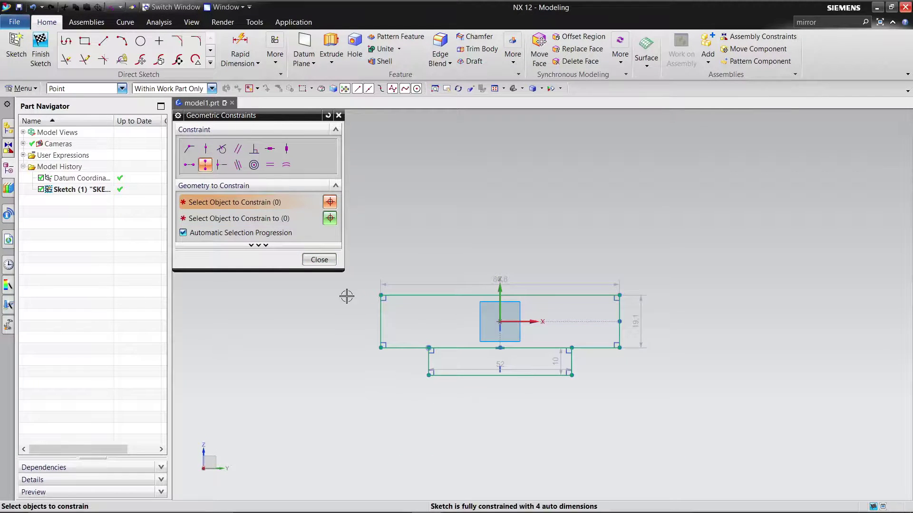
pyautogui.click(320, 259)
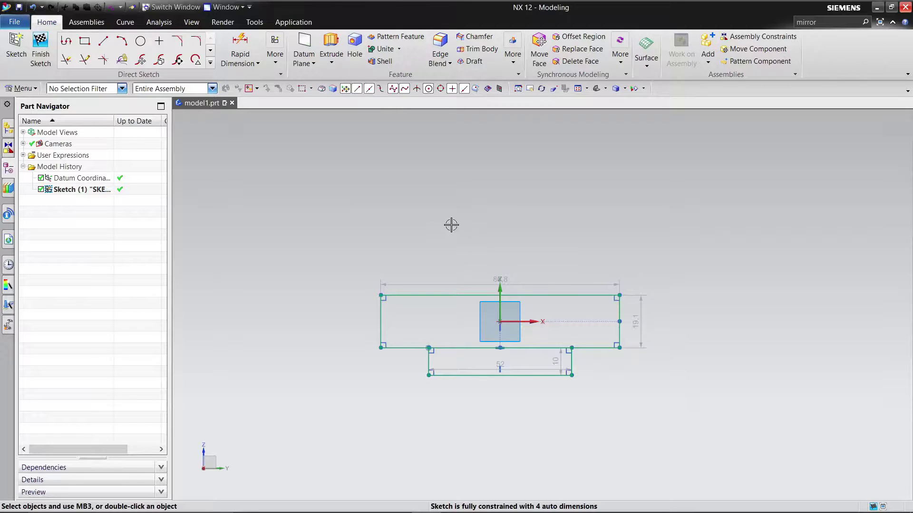
# - Set the upper rectangle's width to 150 mm and the lower rectangle's width to 80 mm
pyautogui.doubleClick(497, 281)
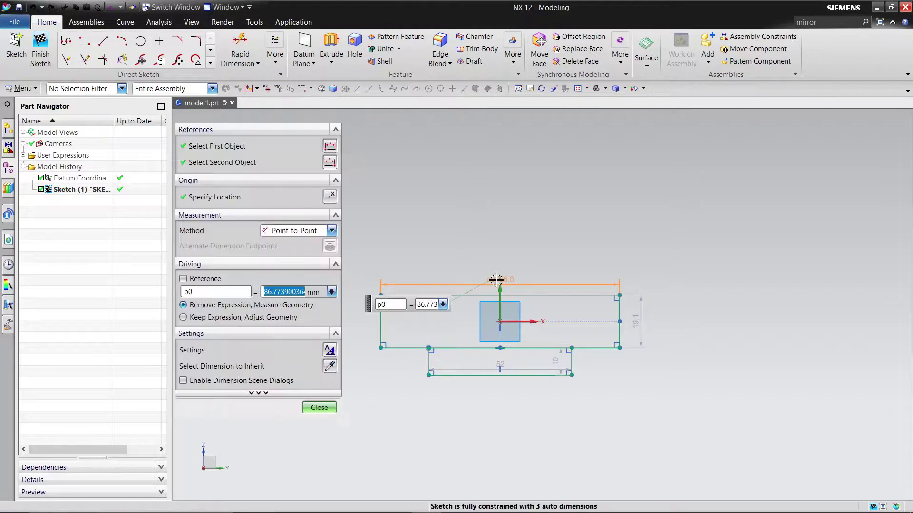
pyautogui.write('150')
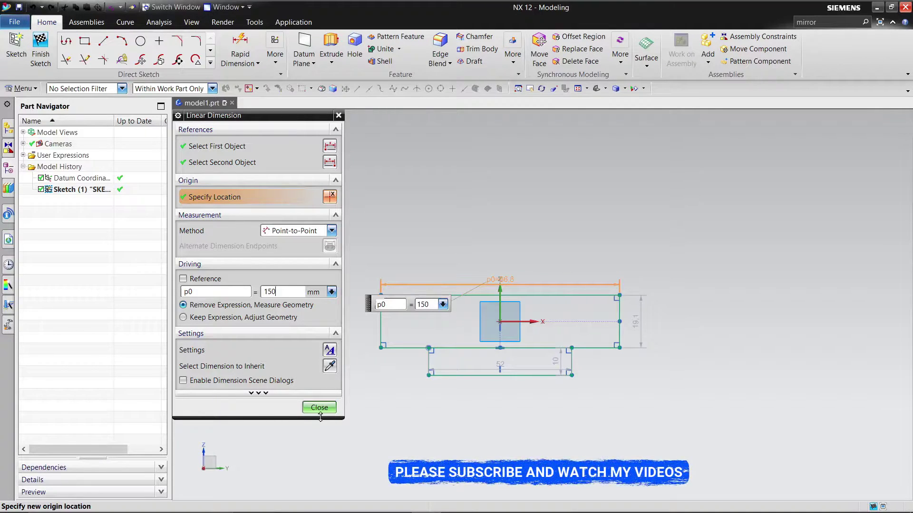
pyautogui.click(334, 405)
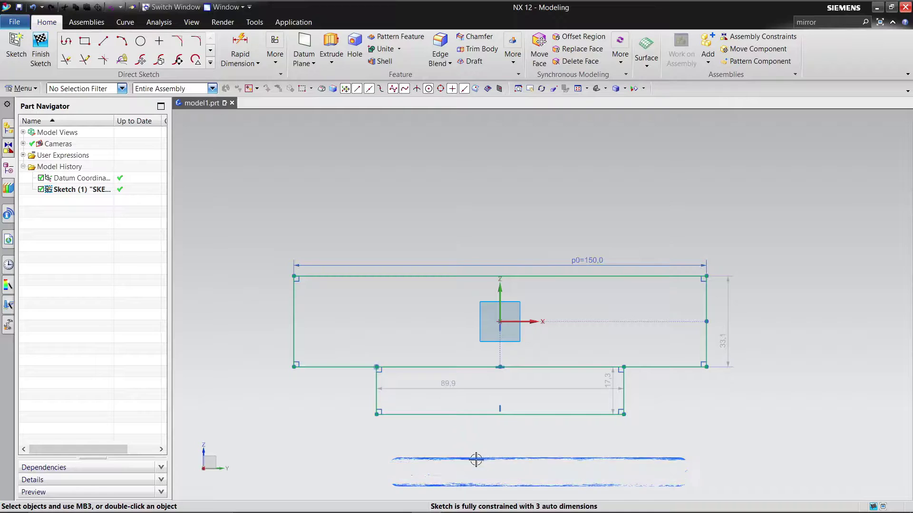
pyautogui.doubleClick(447, 385)
pyautogui.write('80')
pyautogui.press('Return')
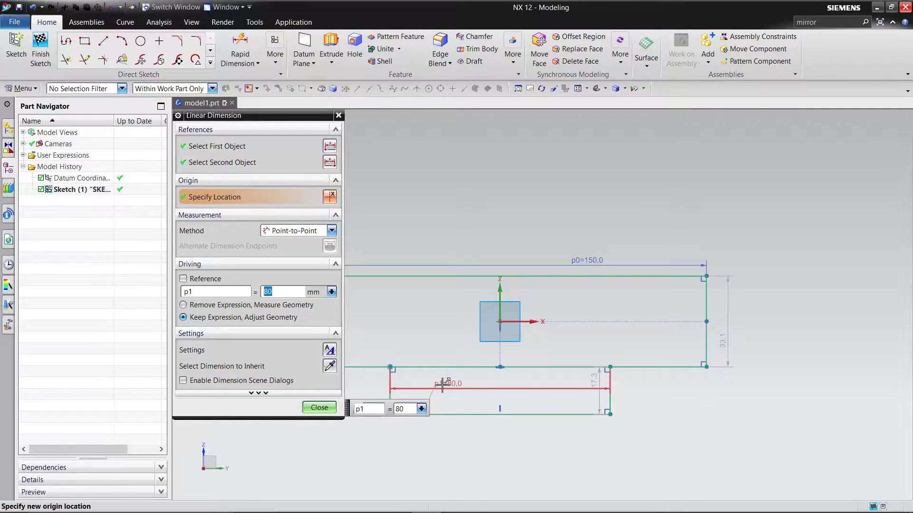
pyautogui.click(319, 408)
# - Set the upper rectangle's height to 16 mm and the lower rectangle's height to 9 mm
pyautogui.doubleClick(727, 344)
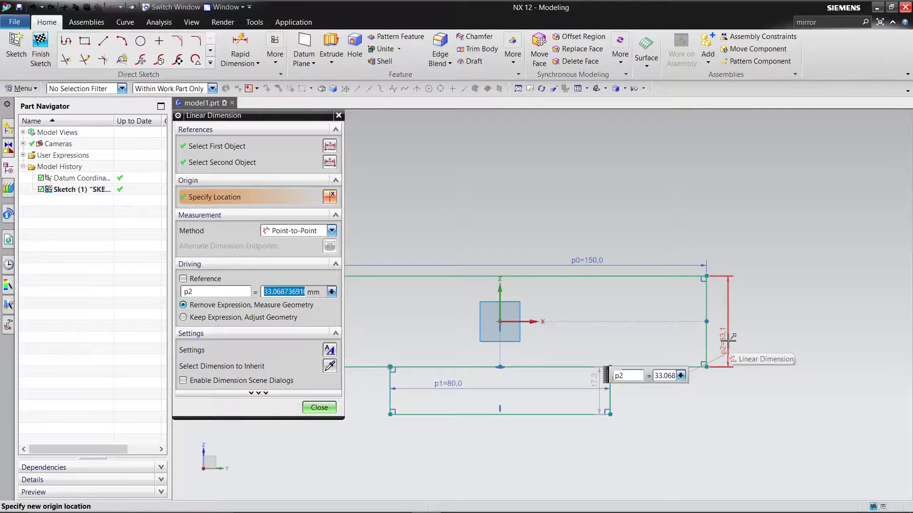
pyautogui.write('16')
pyautogui.press('Return')
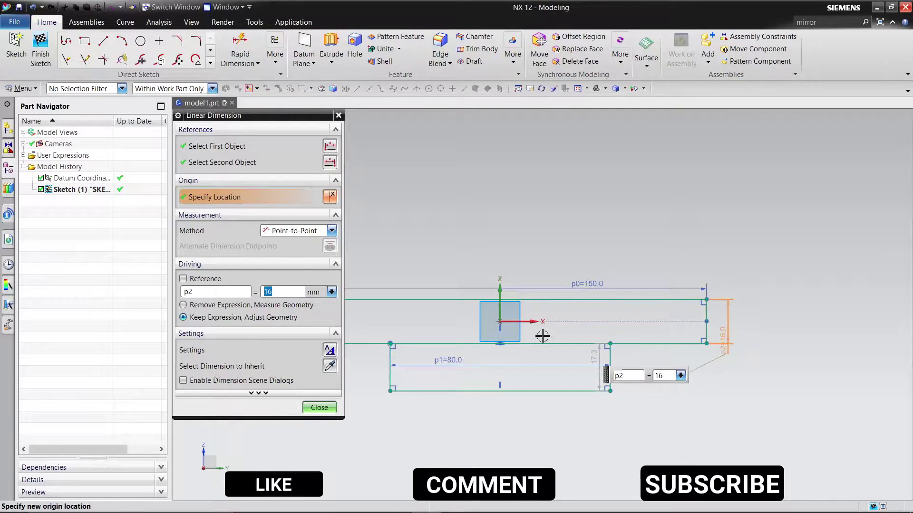
pyautogui.click(319, 408)
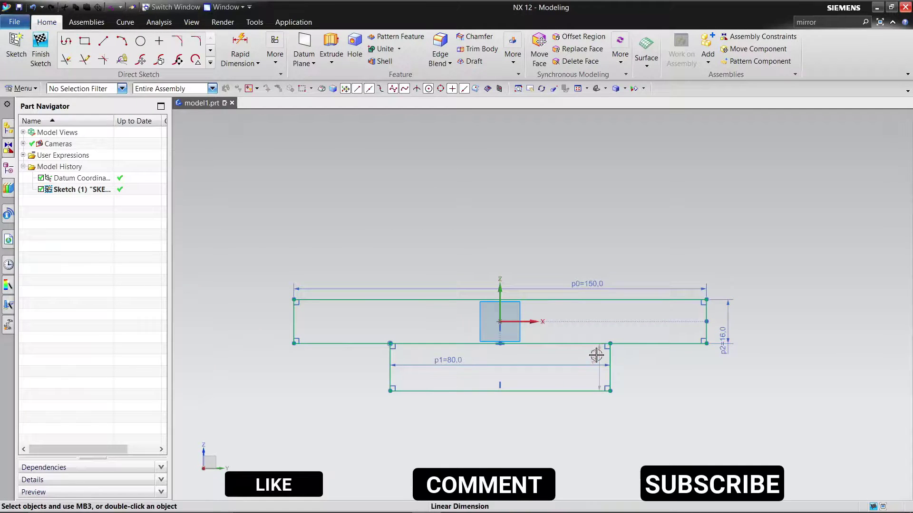
pyautogui.doubleClick(595, 355)
pyautogui.write('9')
pyautogui.press('Return')
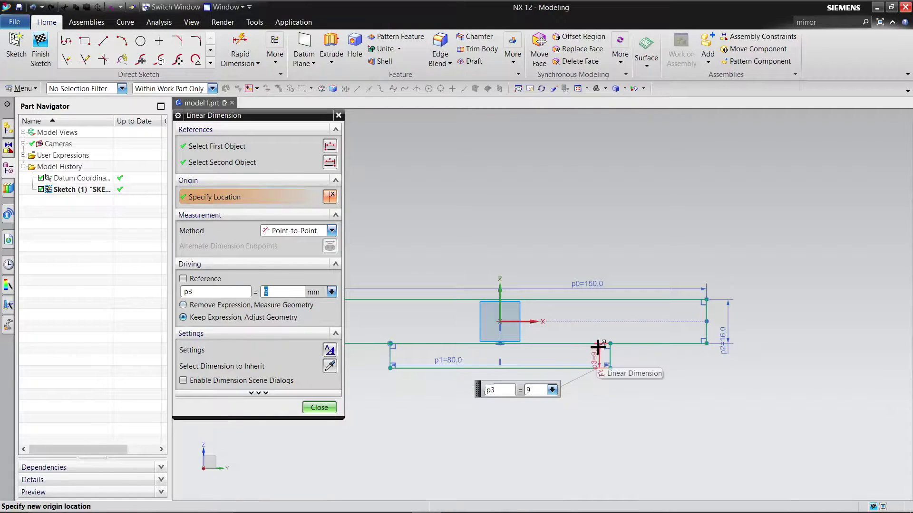
pyautogui.click(318, 405)
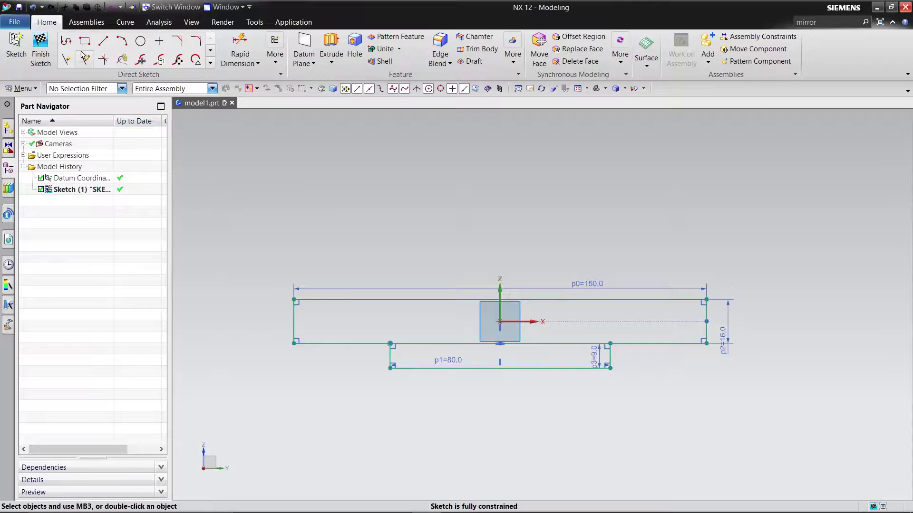
# - Quick Trim the line segment shared by the two rectangles to leave a single stepped outline
pyautogui.click(68, 61)
pyautogui.moveTo(435, 343); pyautogui.dragTo(470, 354)
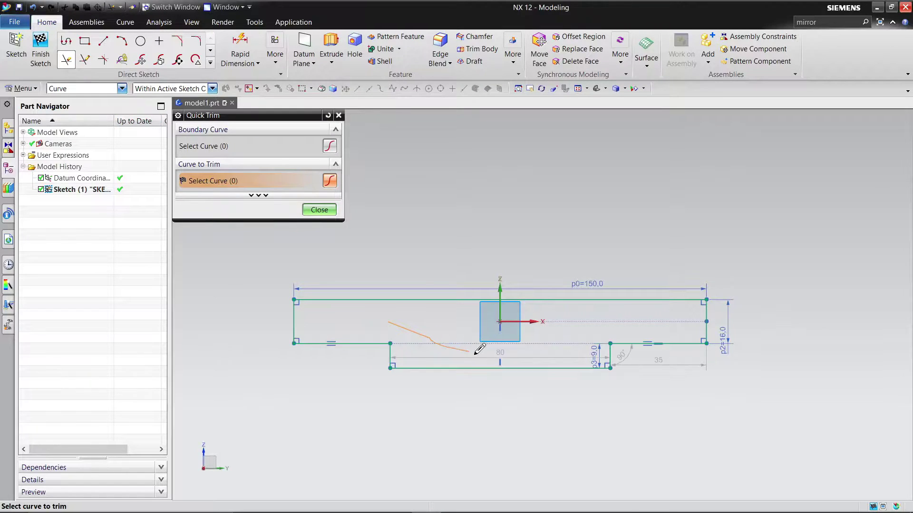
pyautogui.moveTo(535, 346); pyautogui.dragTo(536, 345)
pyautogui.click(319, 210)
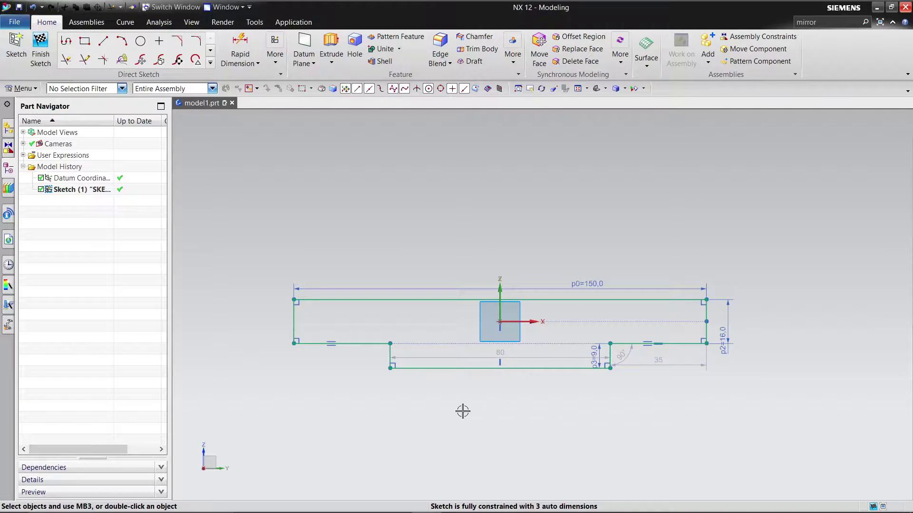
# - Reposition the 80 mm, 150 mm and 16 mm dimensions so they sit clear of the stepped profile
pyautogui.scroll(3, 463, 411)
pyautogui.moveTo(537, 333); pyautogui.dragTo(612, 405)
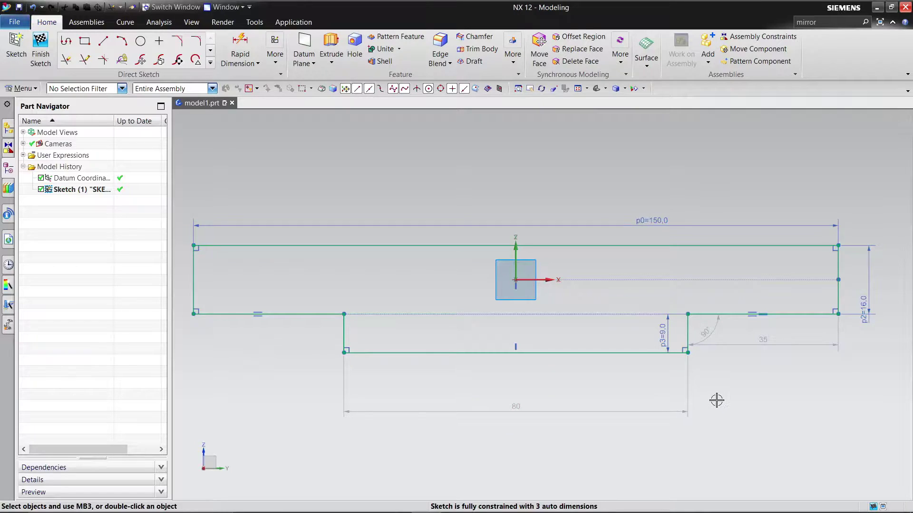
pyautogui.scroll(-1, 716, 401)
pyautogui.moveTo(683, 255); pyautogui.dragTo(539, 204)
pyautogui.moveTo(828, 303); pyautogui.dragTo(845, 298)
pyautogui.scroll(2, 747, 394)
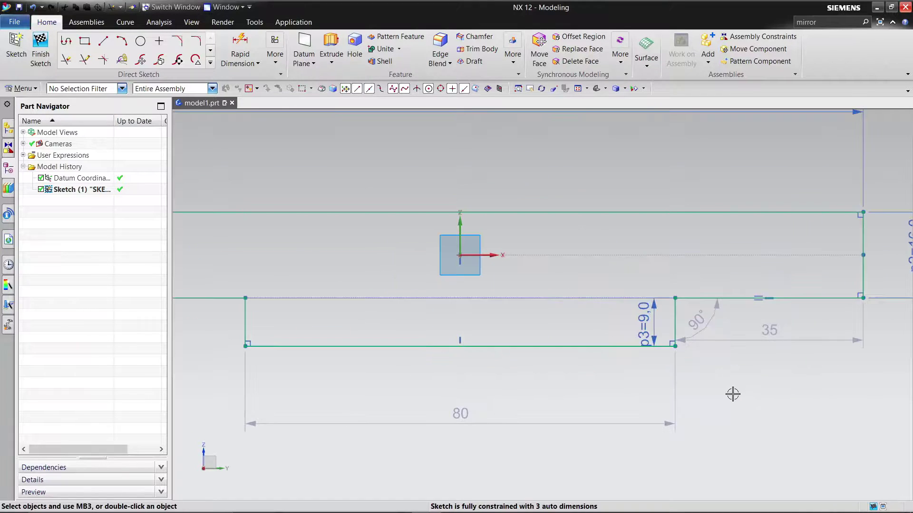
pyautogui.scroll(-1, 565, 388)
pyautogui.scroll(-2, 563, 387)
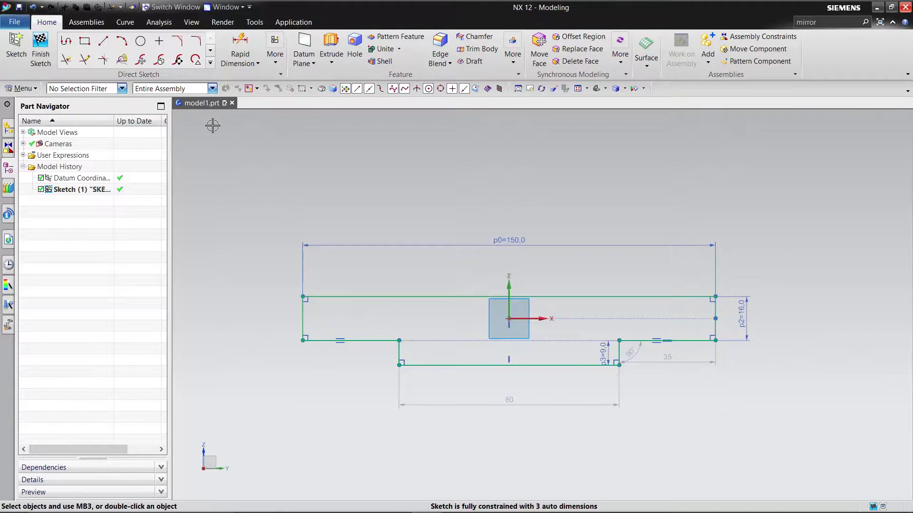
# - Align the sketch origin vertically with the top line's midpoint and horizontally with the right edge's midpoint
pyautogui.click(280, 76)
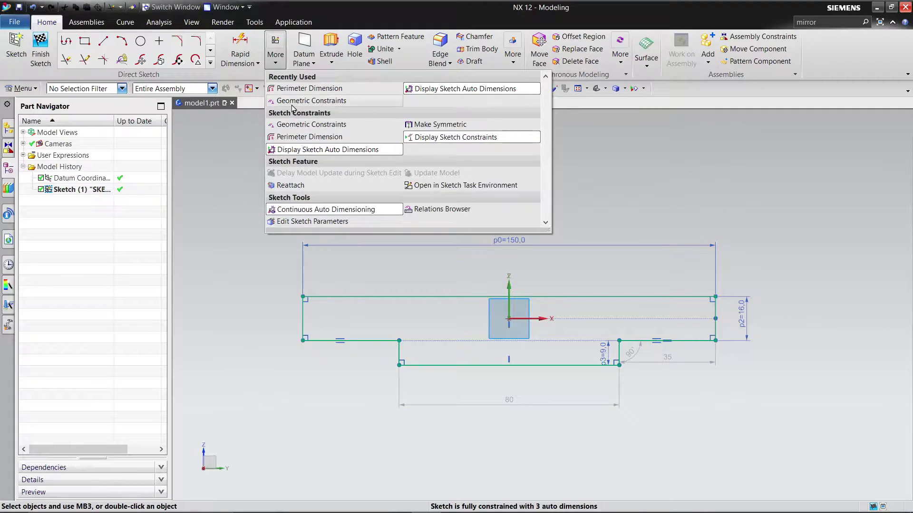
pyautogui.click(293, 101)
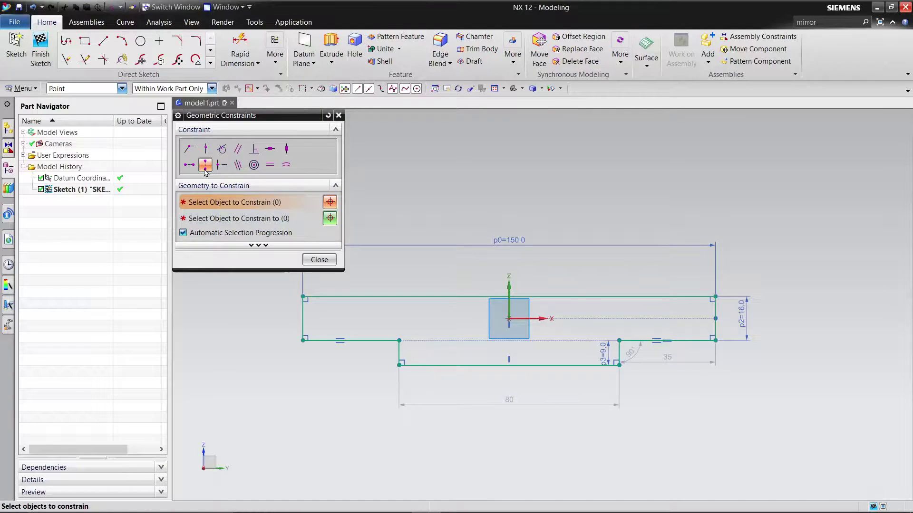
pyautogui.click(509, 319)
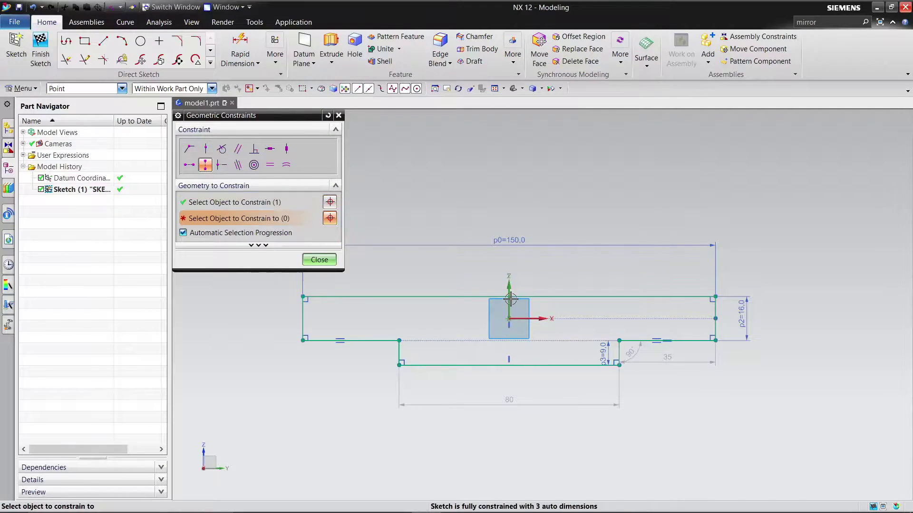
pyautogui.click(510, 298)
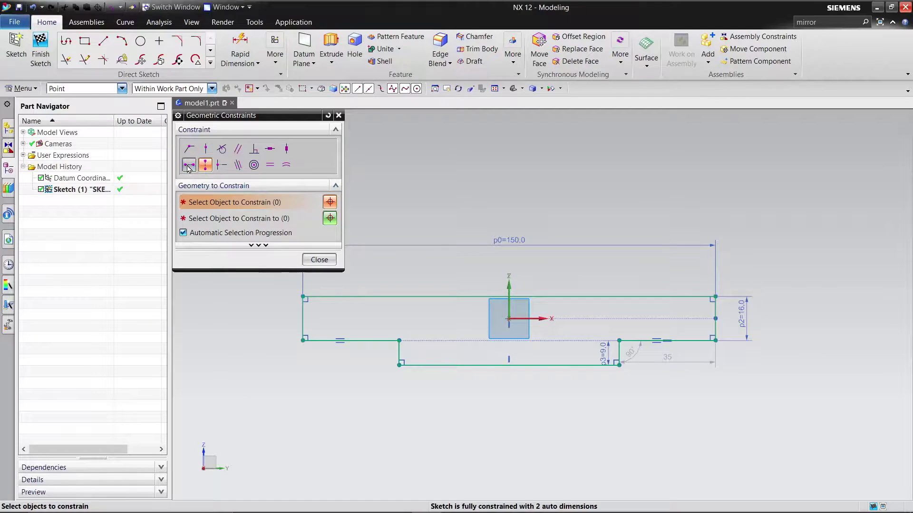
pyautogui.click(503, 318)
pyautogui.click(714, 319)
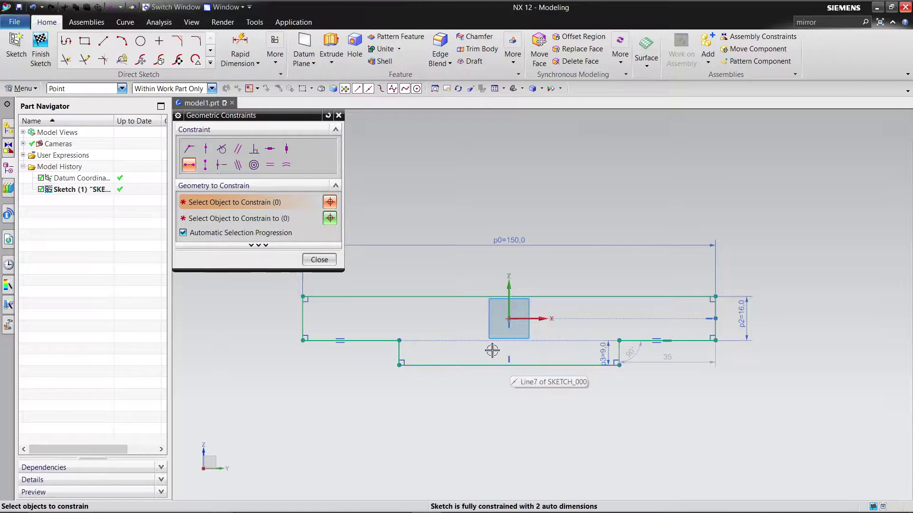
pyautogui.click(319, 260)
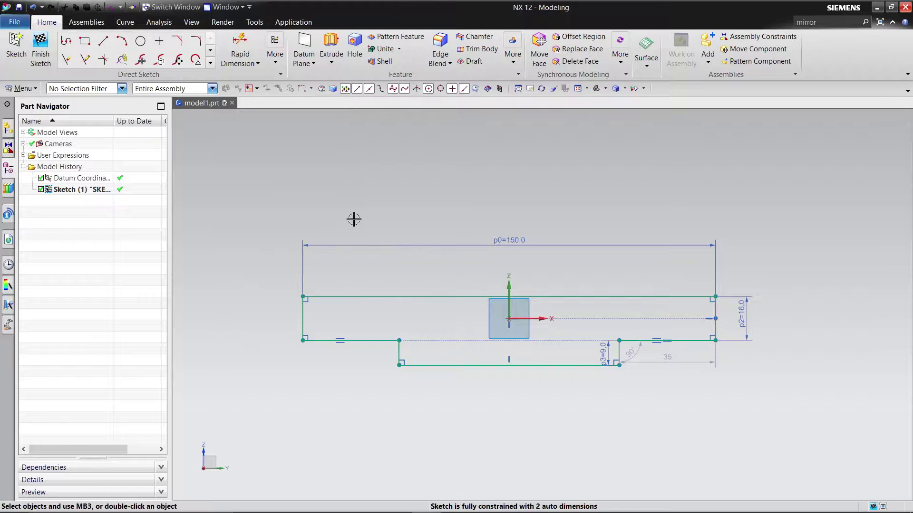
# - Finish the sketch and extrude the stepped profile from 0 to 65 mm in the reversed direction
pyautogui.click(40, 47)
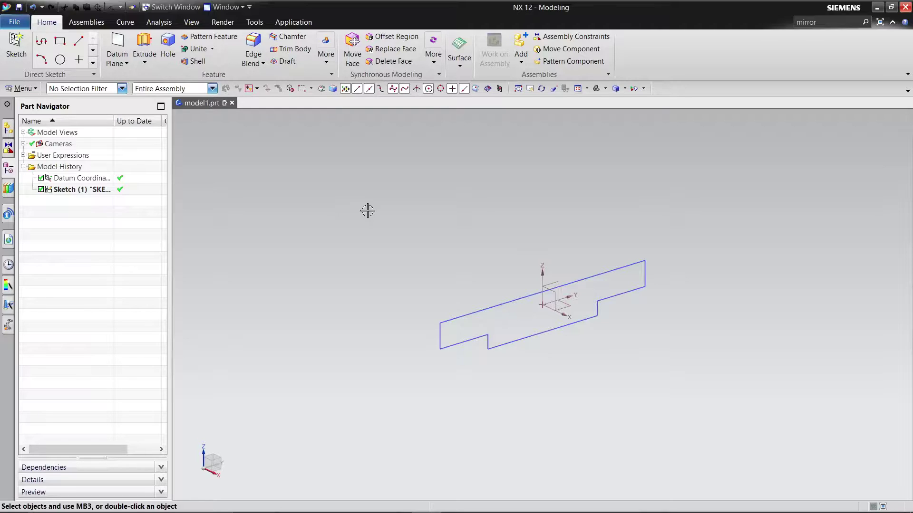
pyautogui.click(144, 62)
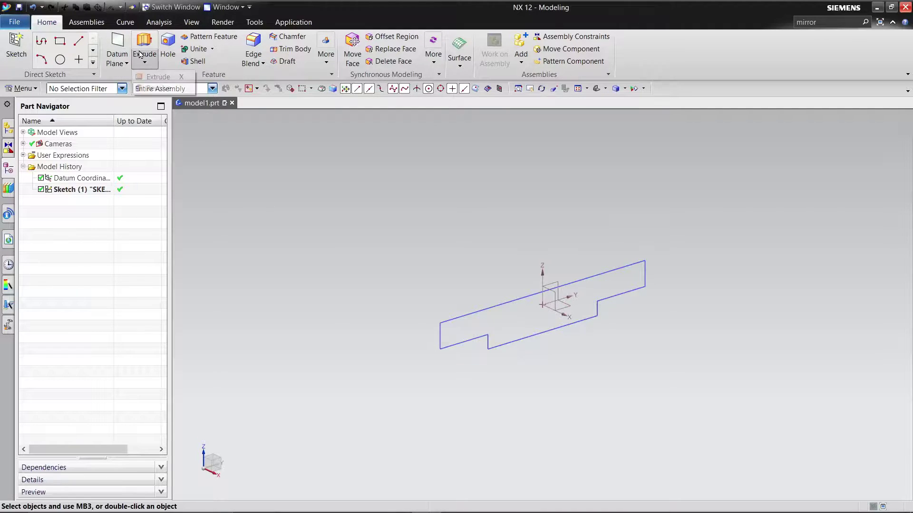
pyautogui.click(145, 48)
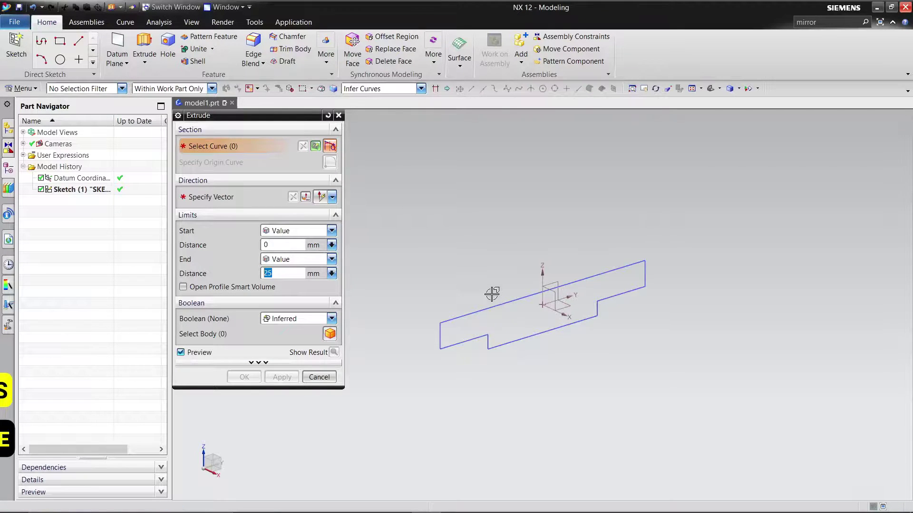
pyautogui.click(80, 189)
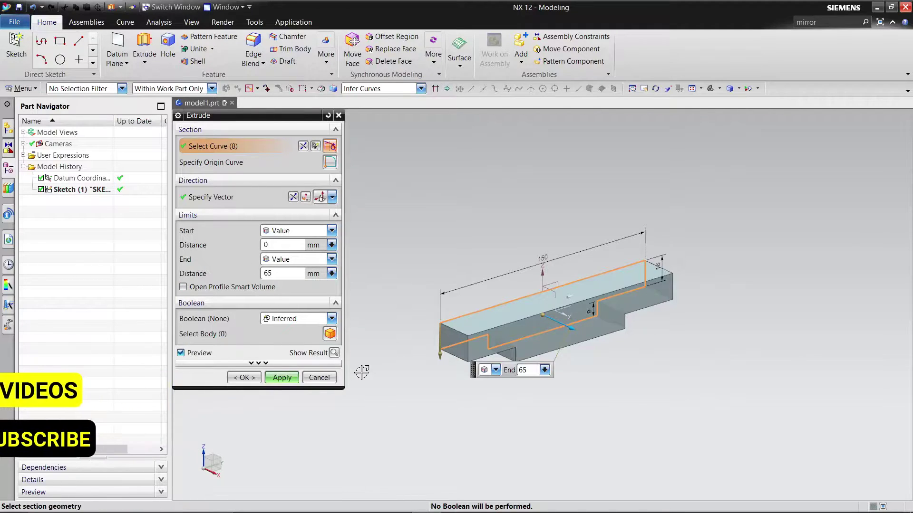
pyautogui.click(293, 196)
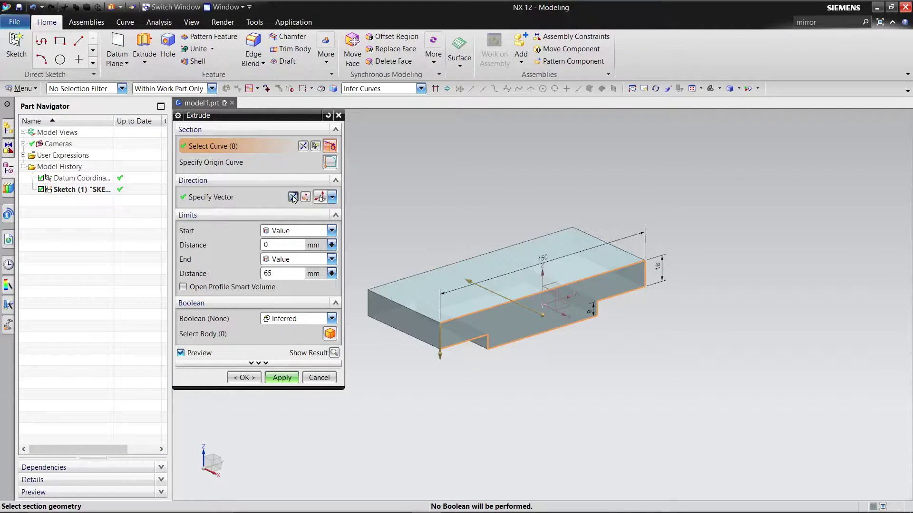
pyautogui.click(332, 353)
pyautogui.click(282, 377)
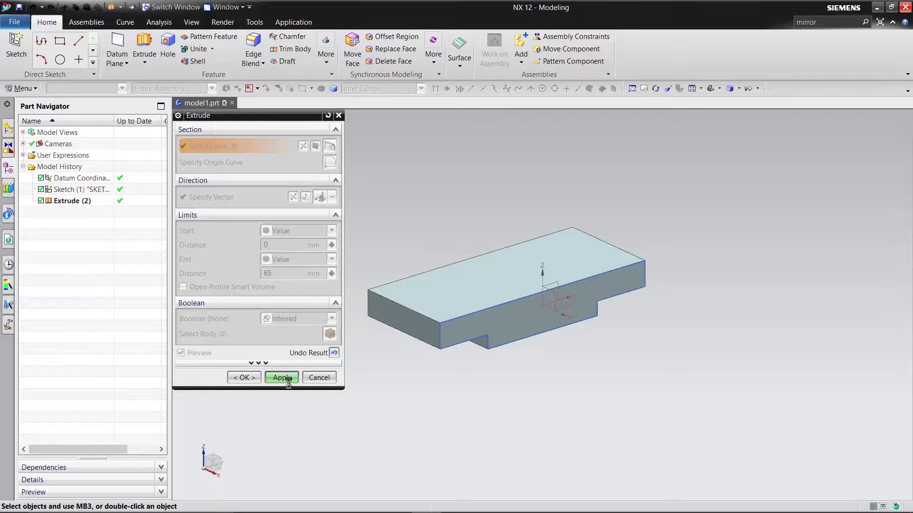
pyautogui.click(319, 377)
# - Hide the profile sketch used for the extruded body
pyautogui.moveTo(489, 398); pyautogui.dragTo(429, 408, button='middle')
pyautogui.rightClick(90, 190)
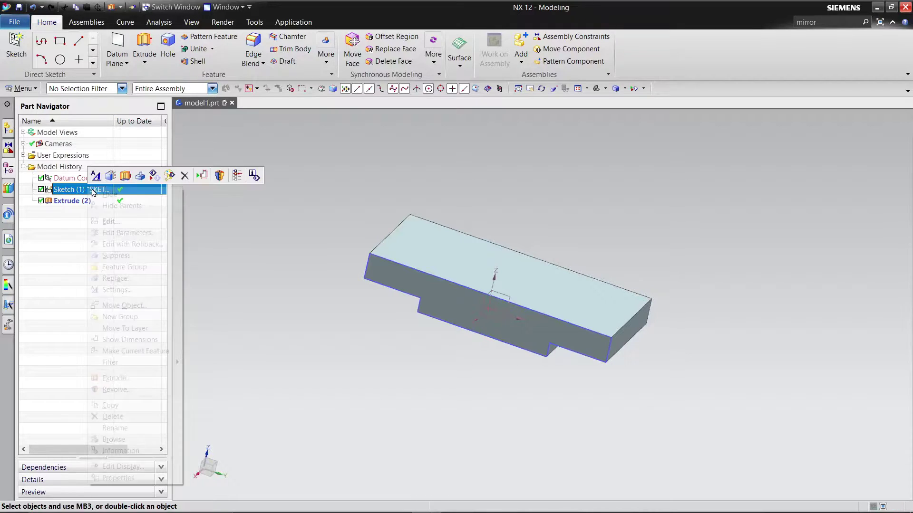
pyautogui.click(175, 359)
pyautogui.moveTo(239, 271)
pyautogui.mouseDown(button='middle')
pyautogui.moveTo(332, 300)
pyautogui.moveTo(323, 308)
pyautogui.moveTo(330, 324)
pyautogui.moveTo(321, 325)
pyautogui.mouseUp(button='middle')
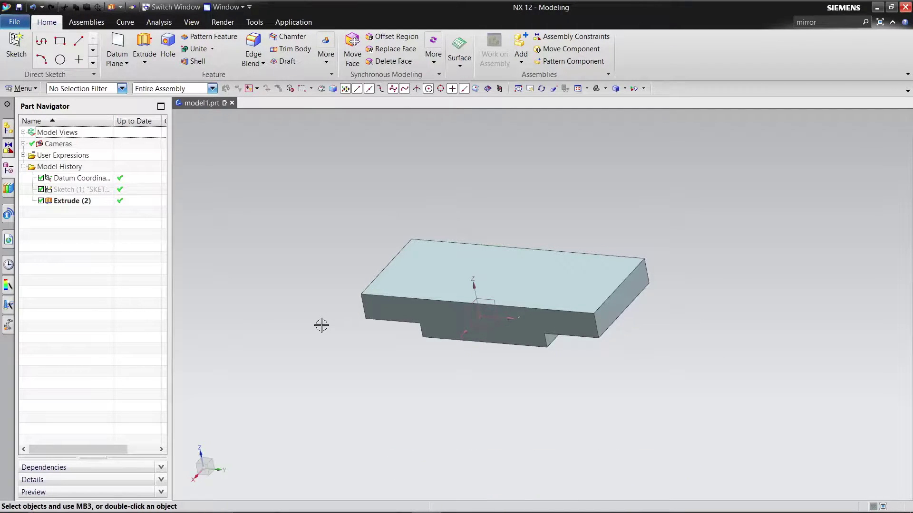
# - Start a new sketch on the top face of the stepped base
pyautogui.click(463, 264)
pyautogui.press('Escape')
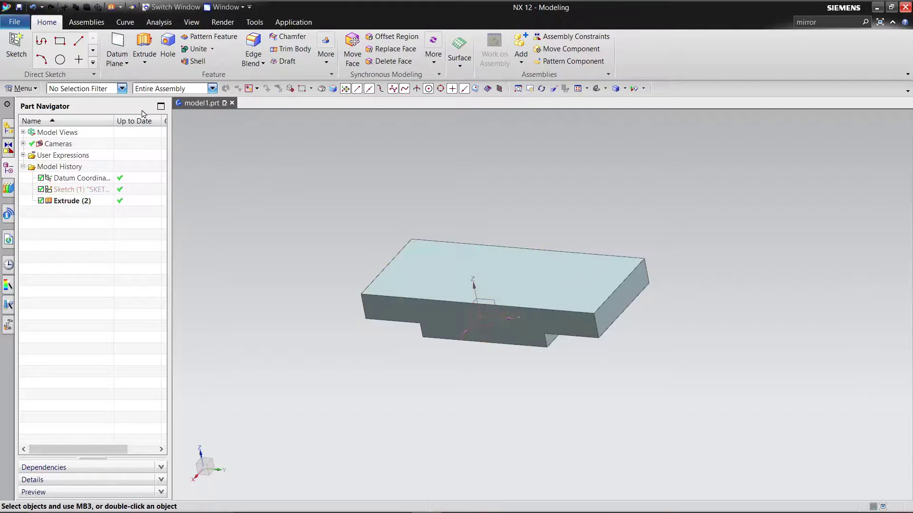
pyautogui.click(16, 46)
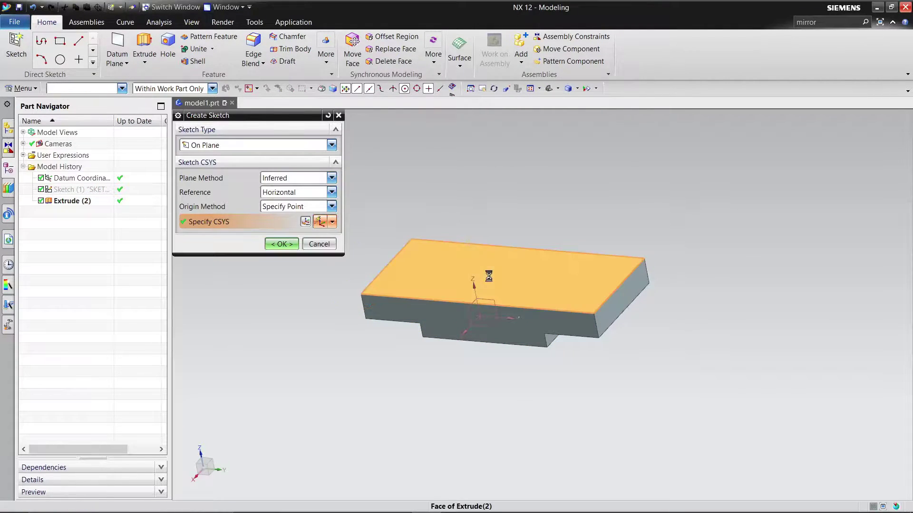
pyautogui.click(281, 244)
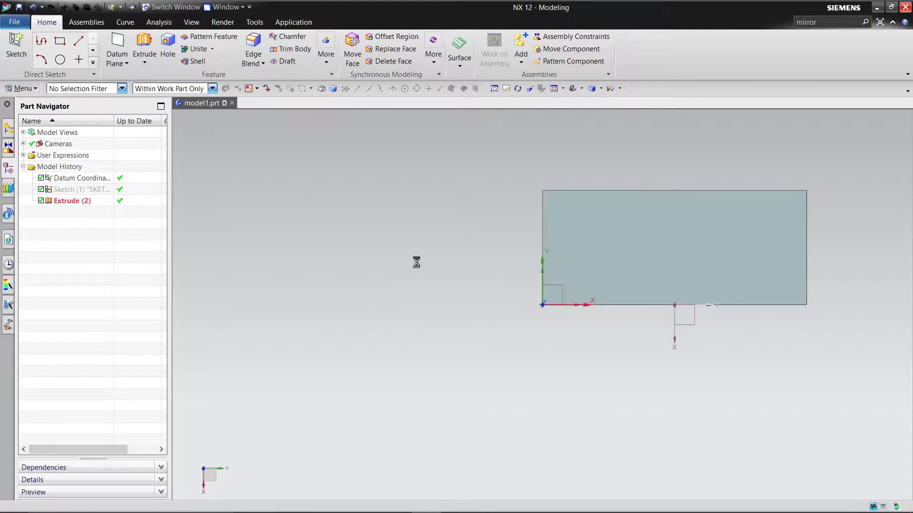
pyautogui.scroll(3, 589, 295)
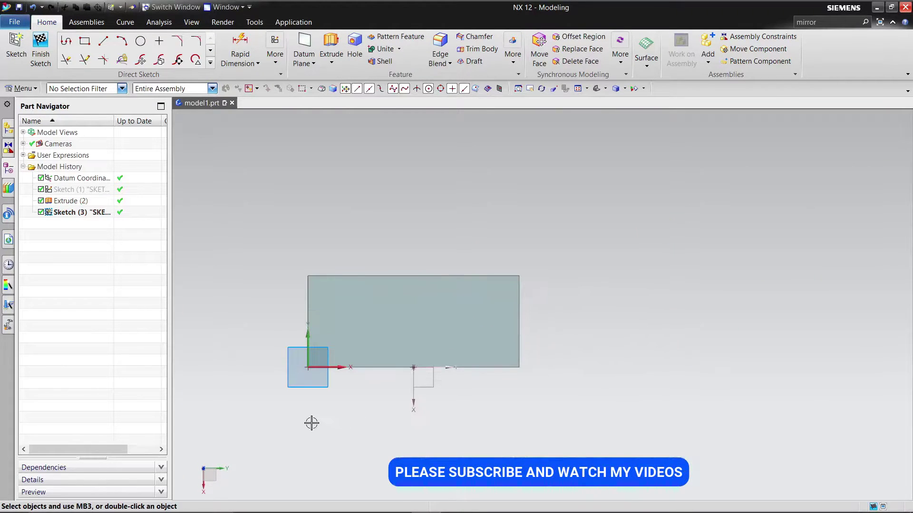
pyautogui.scroll(2, 352, 428)
# - Sketch two concentric circles near the middle of the top face, about 44 mm and 22 mm in diameter
pyautogui.click(141, 41)
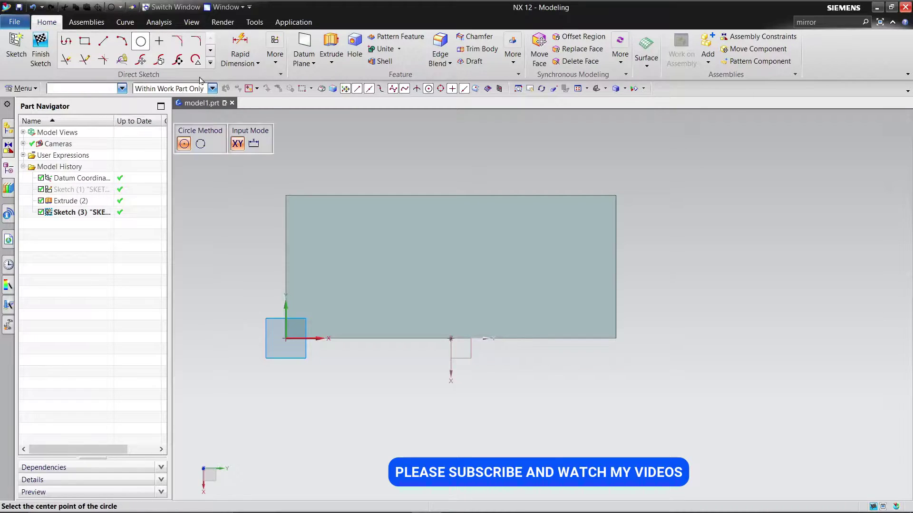
pyautogui.click(451, 271)
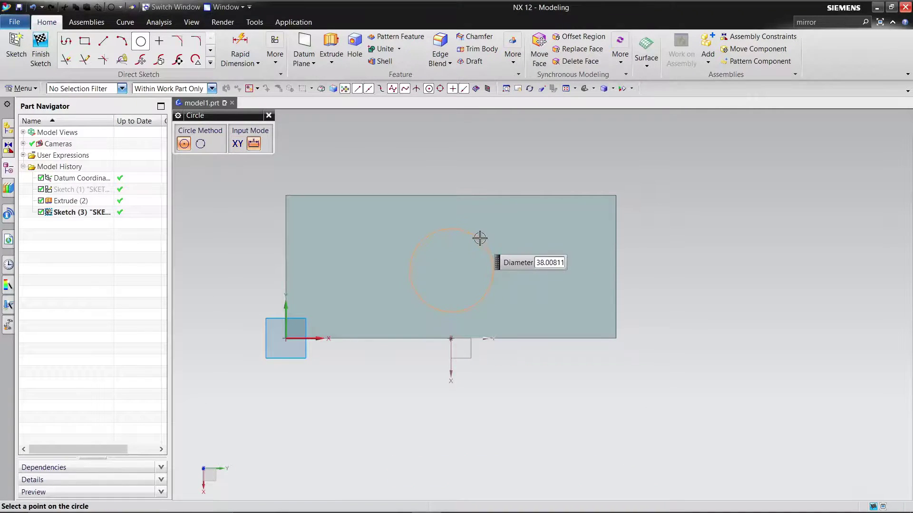
pyautogui.click(483, 232)
pyautogui.click(454, 271)
pyautogui.click(464, 249)
pyautogui.rightClick(472, 150)
pyautogui.click(499, 172)
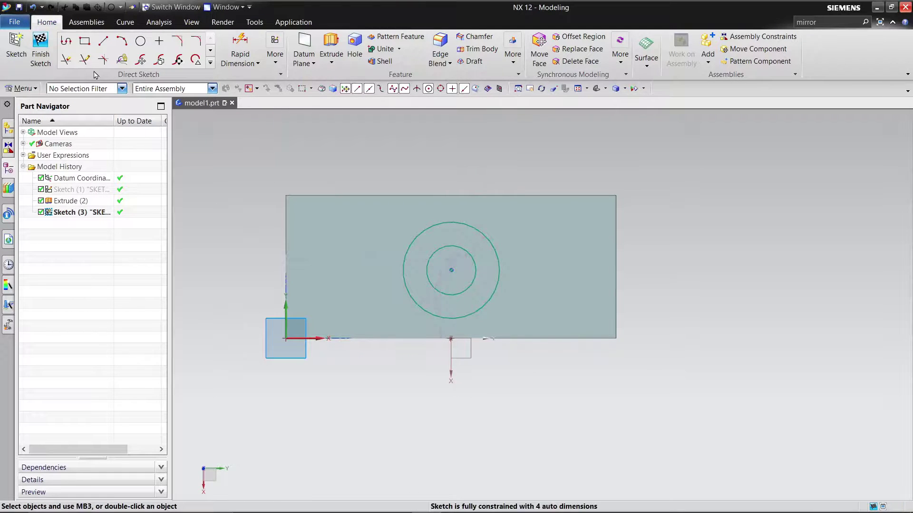
# - Vertically align the circles' centre with the midpoint of the face's lower long edge
pyautogui.click(275, 55)
pyautogui.click(304, 100)
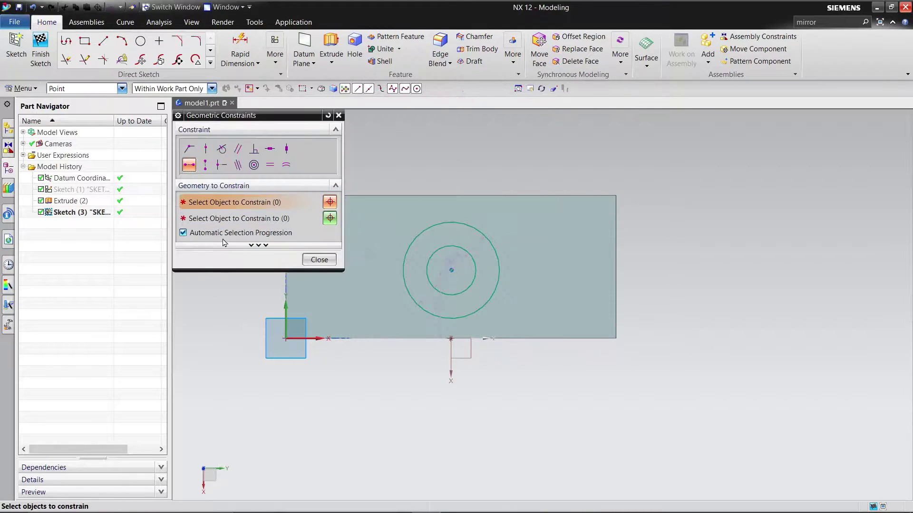
pyautogui.click(204, 165)
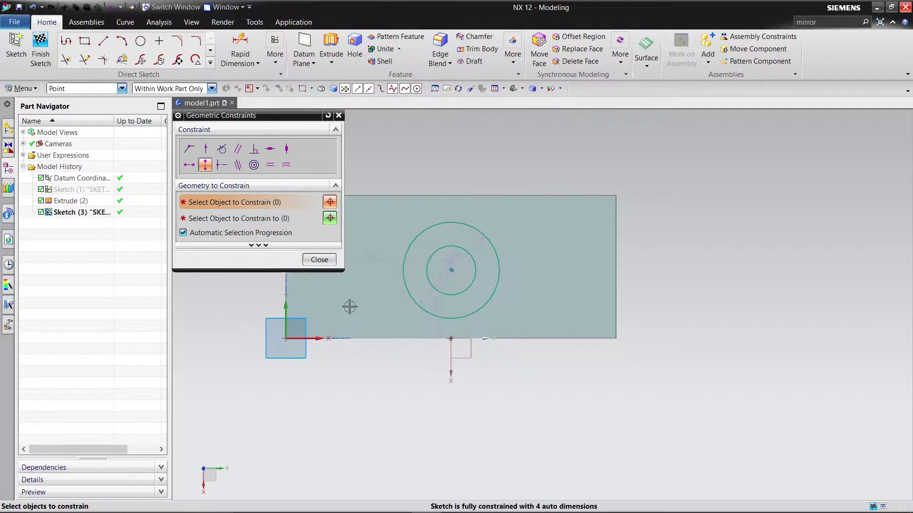
pyautogui.click(451, 338)
pyautogui.click(450, 271)
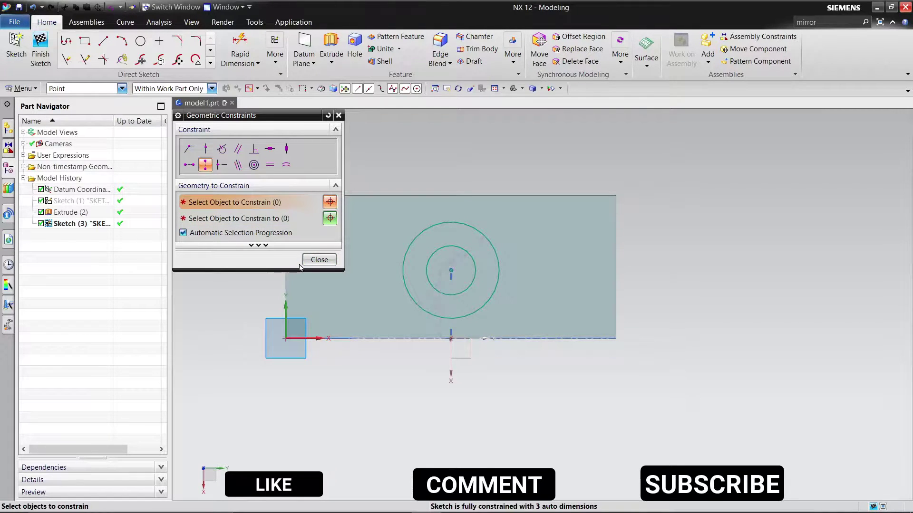
pyautogui.click(318, 260)
# - Move the inner circle's diameter dimension clear of the face and set it to 35 mm
pyautogui.moveTo(455, 259); pyautogui.dragTo(380, 153)
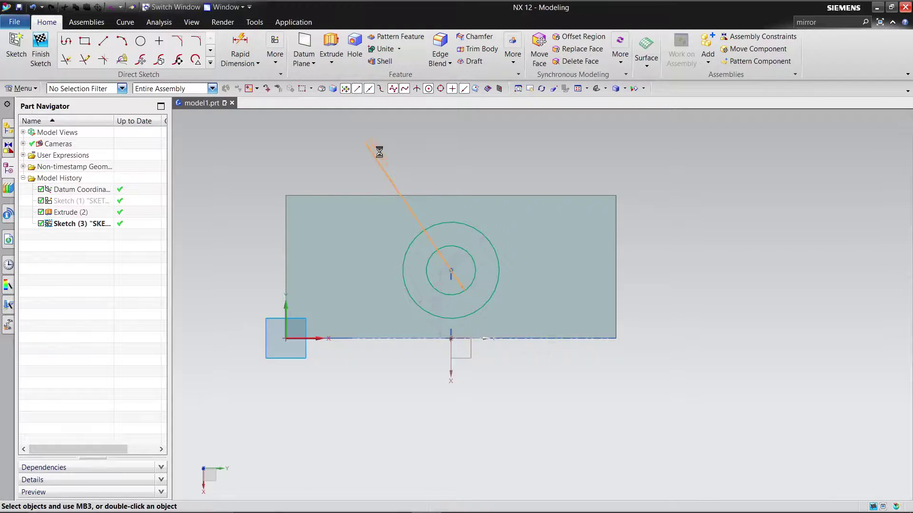
pyautogui.doubleClick(379, 152)
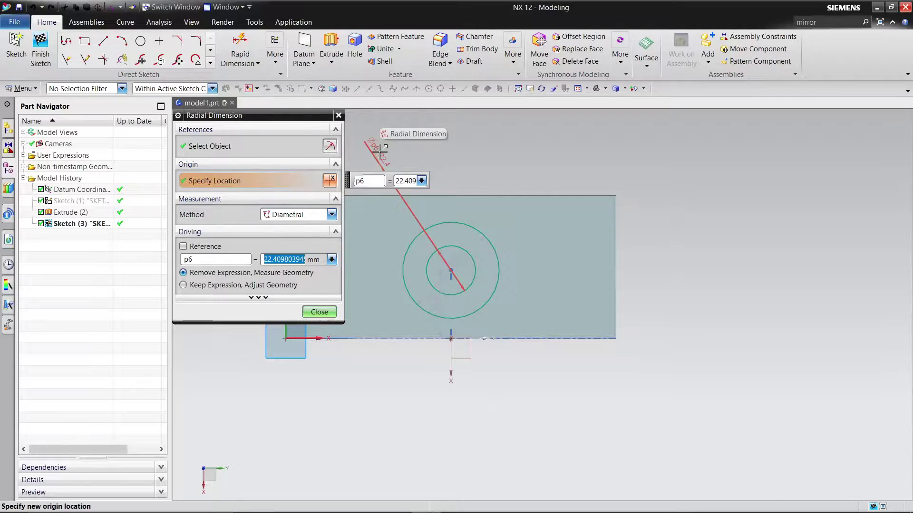
pyautogui.write('35')
pyautogui.press('Return')
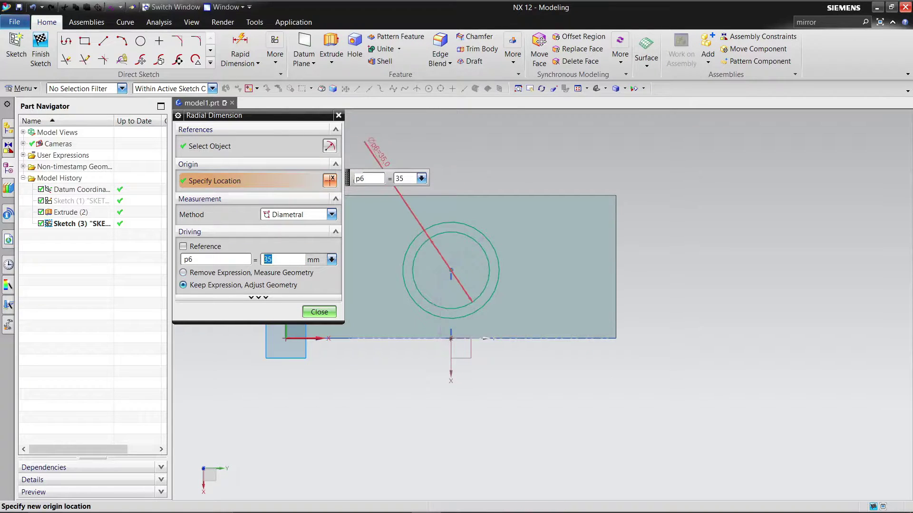
pyautogui.click(319, 312)
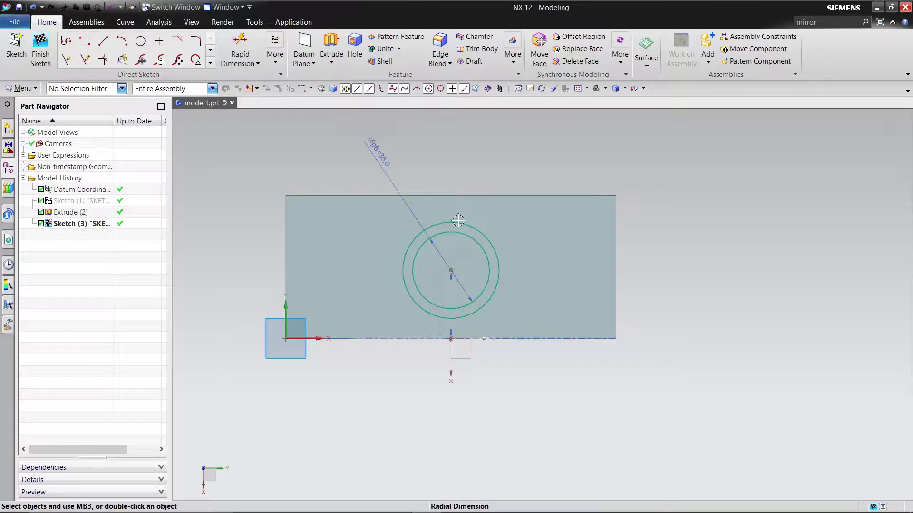
# - Set the outer circle's diameter to 52 mm, keeping the expression and adjusting the geometry
pyautogui.click(468, 133)
pyautogui.click(468, 133)
pyautogui.doubleClick(468, 133)
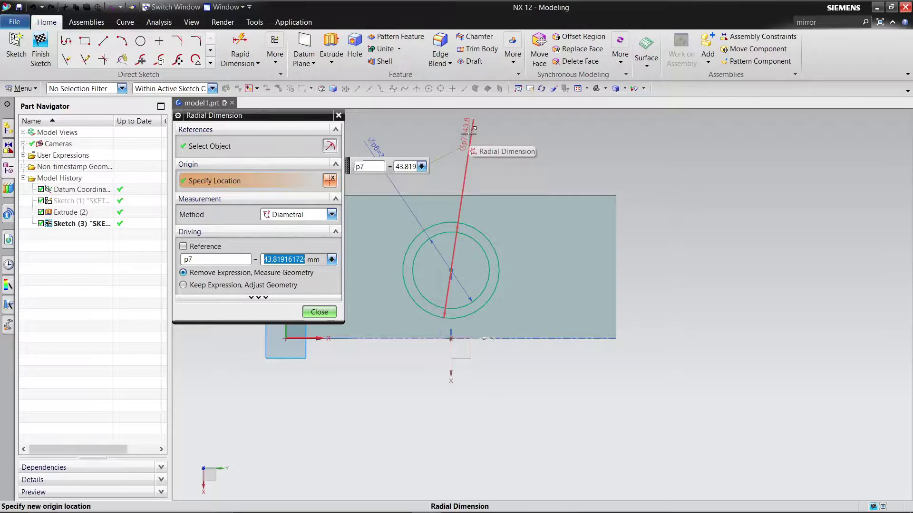
pyautogui.write('4')
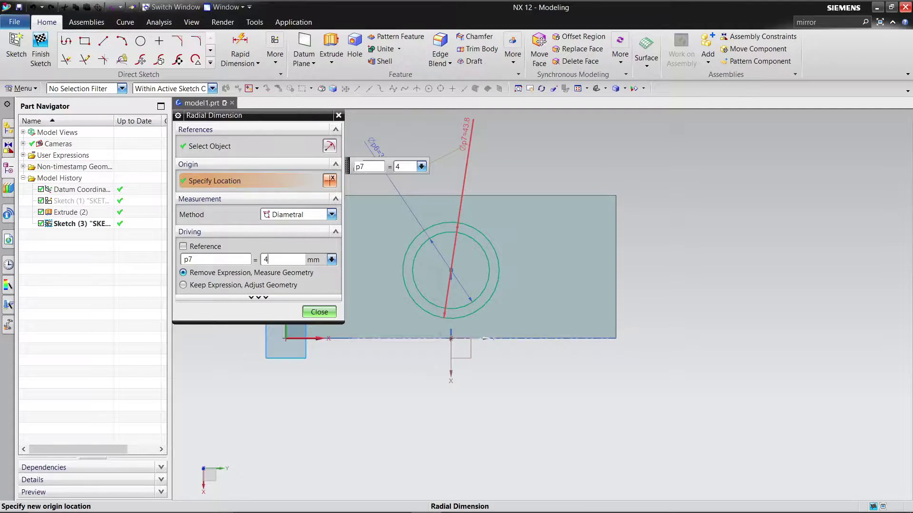
pyautogui.click(278, 287)
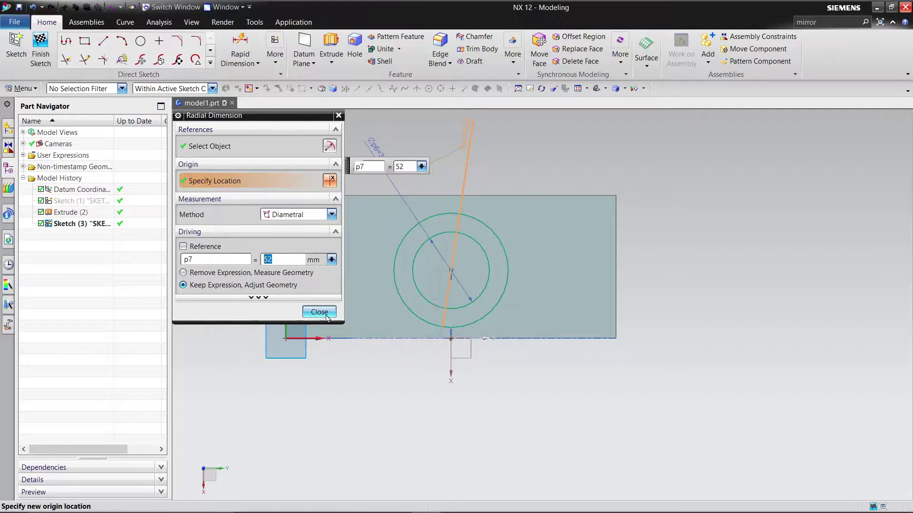
pyautogui.click(319, 313)
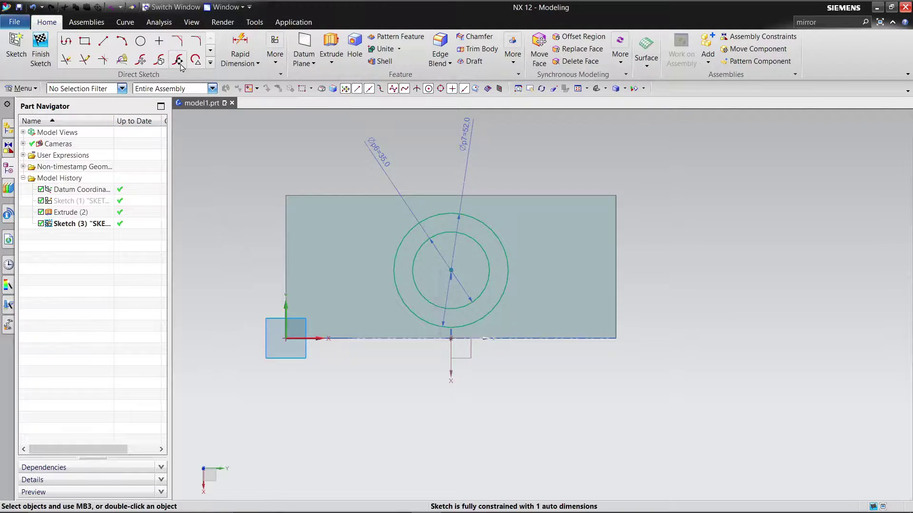
# - Horizontally align the circles' centre with the midpoint of the face's left edge
pyautogui.click(275, 53)
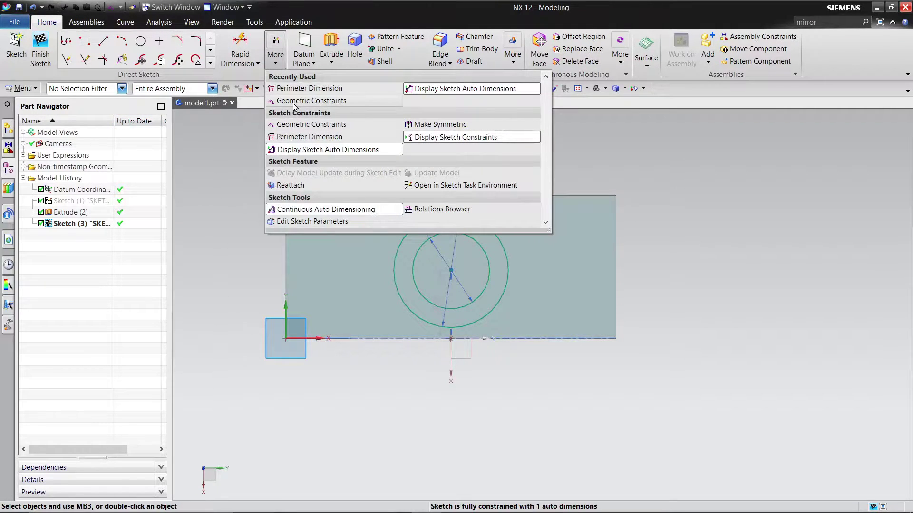
pyautogui.click(298, 126)
pyautogui.click(191, 166)
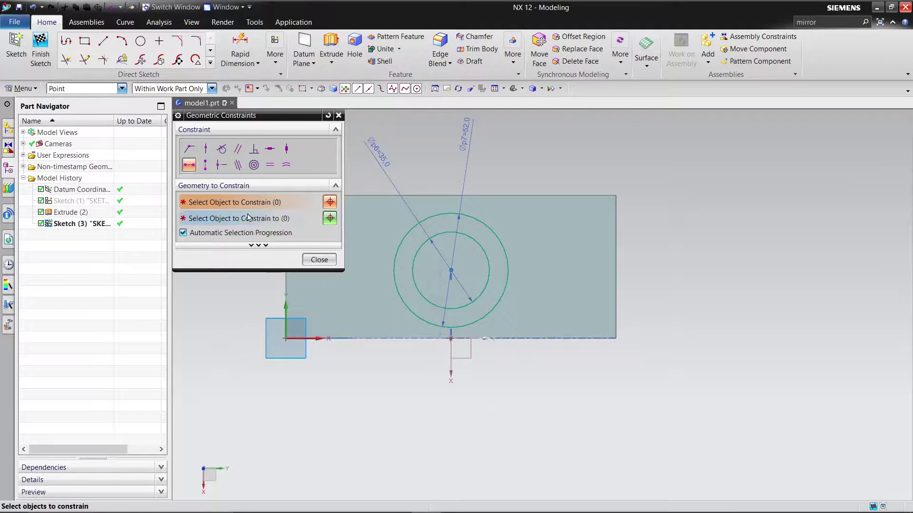
pyautogui.moveTo(268, 123)
pyautogui.mouseDown()
pyautogui.moveTo(814, 131)
pyautogui.moveTo(848, 122)
pyautogui.mouseUp()
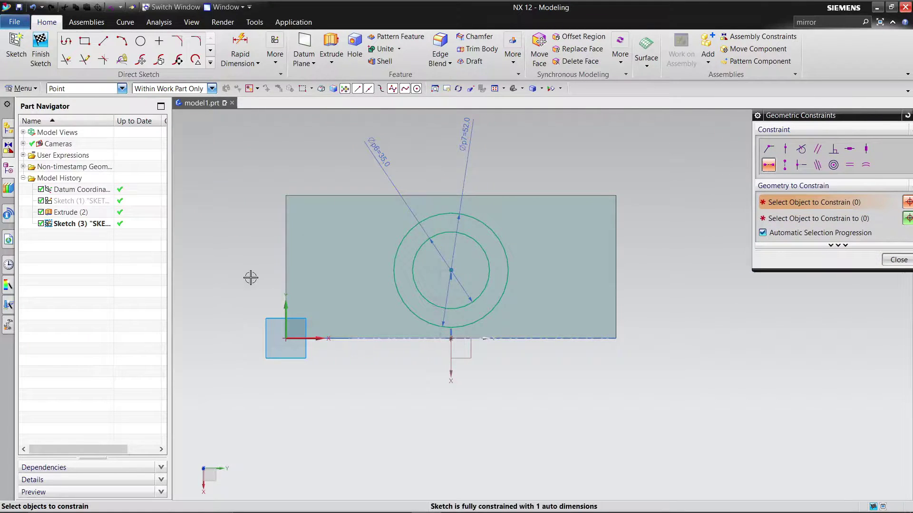
pyautogui.click(286, 266)
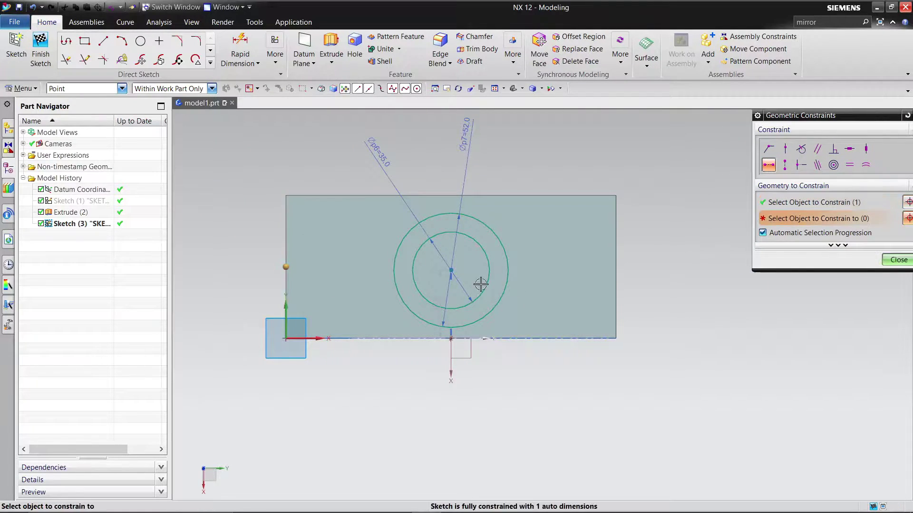
pyautogui.click(453, 272)
pyautogui.click(896, 260)
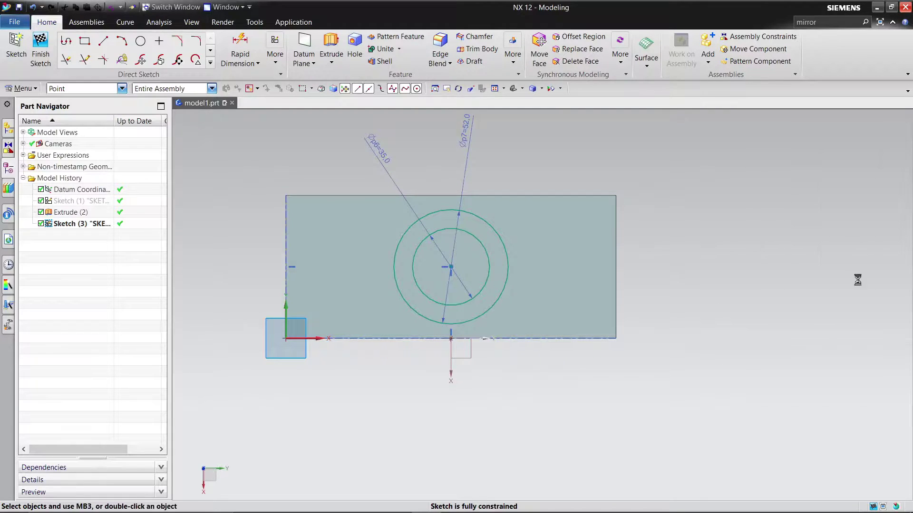
# - Finish the sketch and extrude the two circles upward from 0 as a hollow cylinder united with the base
pyautogui.click(41, 52)
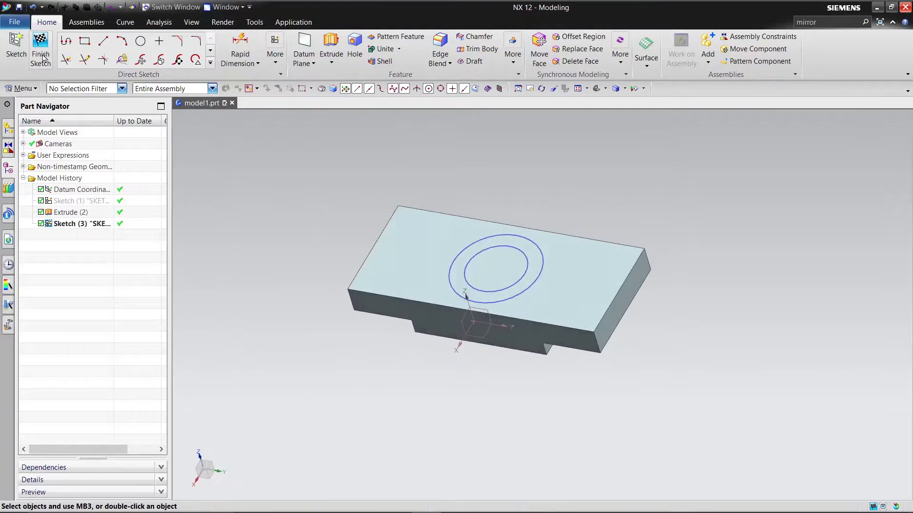
pyautogui.click(144, 54)
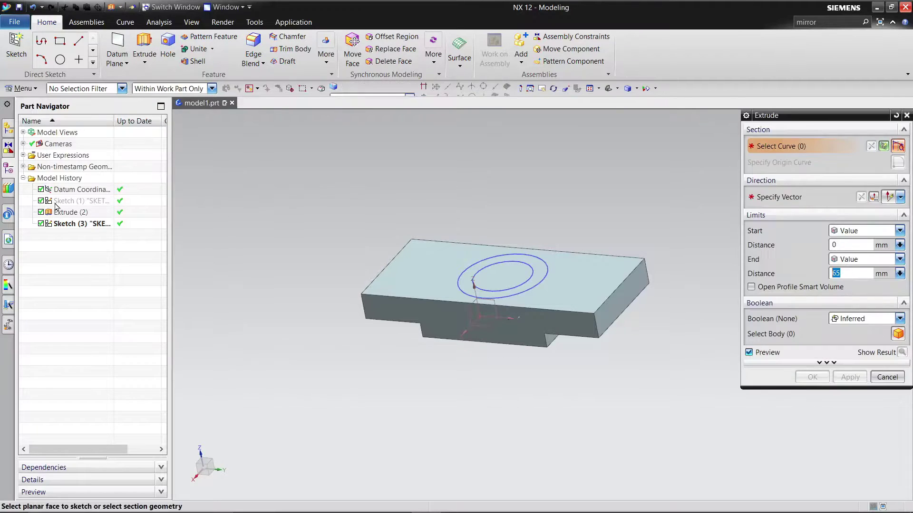
pyautogui.click(81, 224)
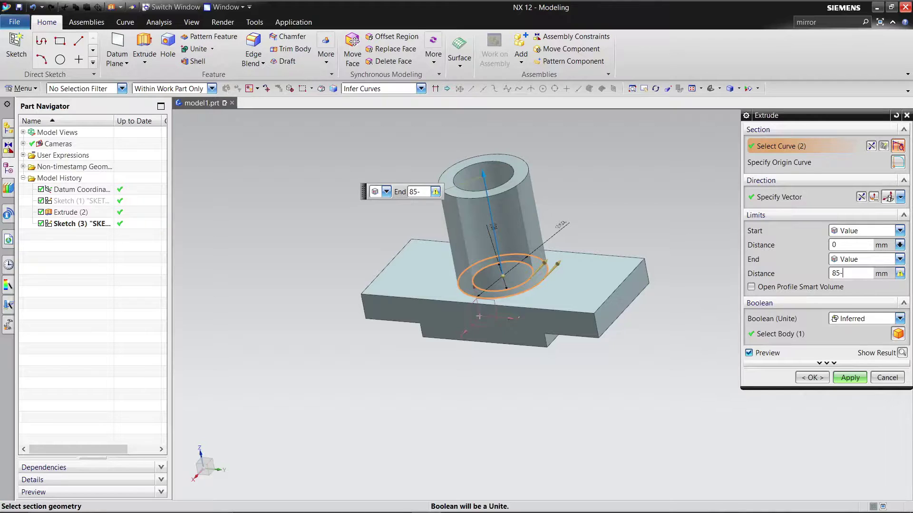
pyautogui.click(901, 353)
pyautogui.click(813, 378)
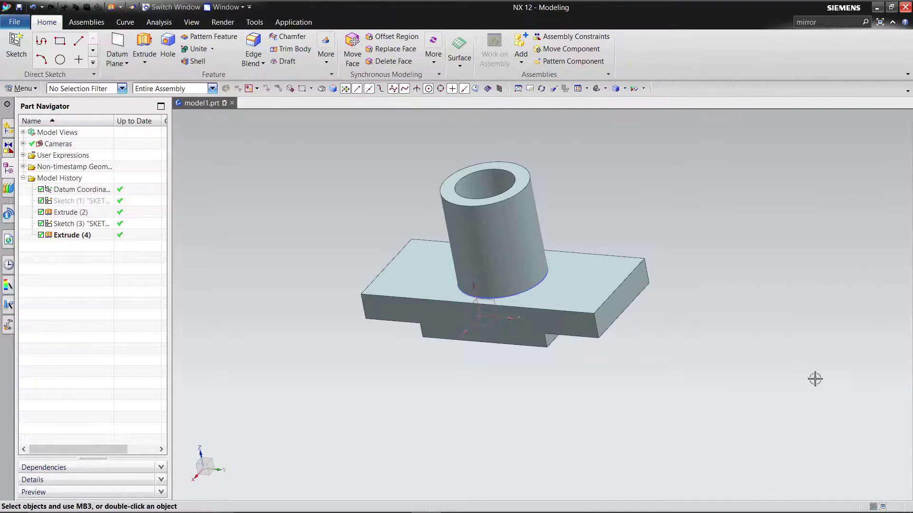
# - Hide the circle sketch used for the hollow cylinder
pyautogui.rightClick(71, 228)
pyautogui.click(153, 281)
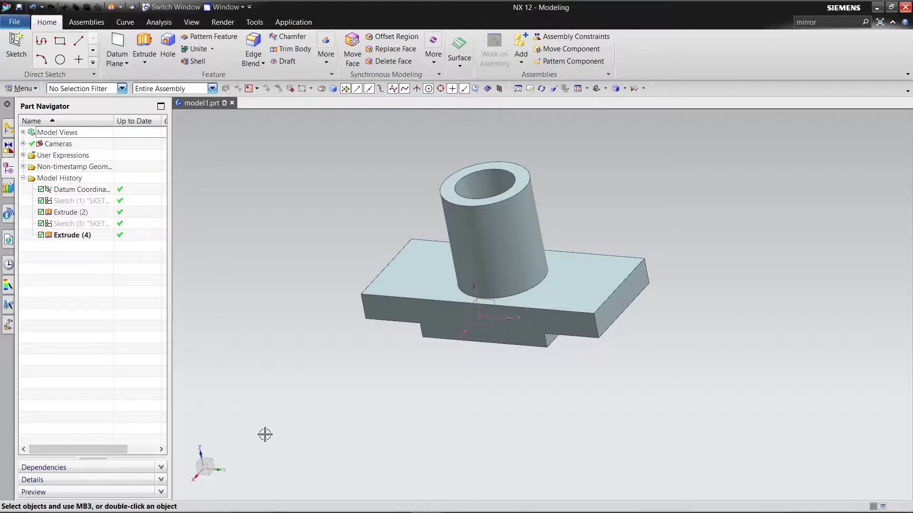
pyautogui.moveTo(291, 395); pyautogui.dragTo(312, 394, button='middle')
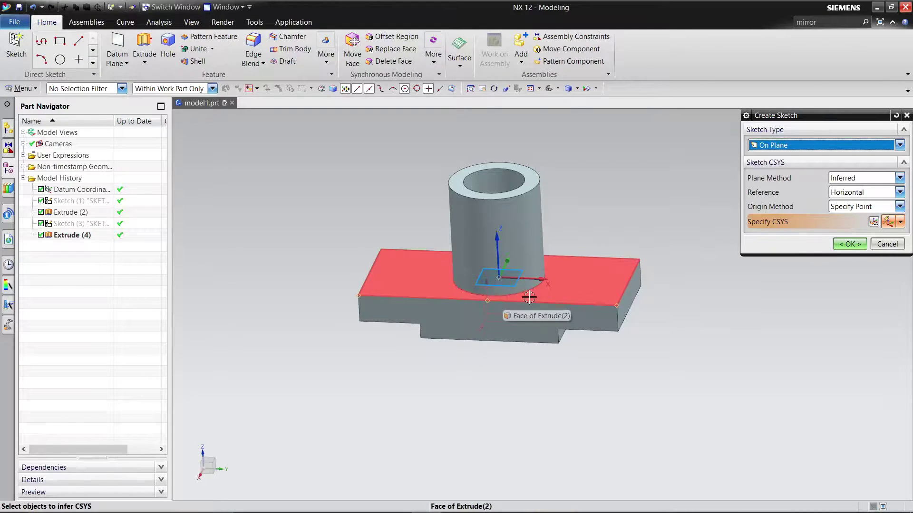
pyautogui.moveTo(577, 287); pyautogui.dragTo(501, 315, button='middle')
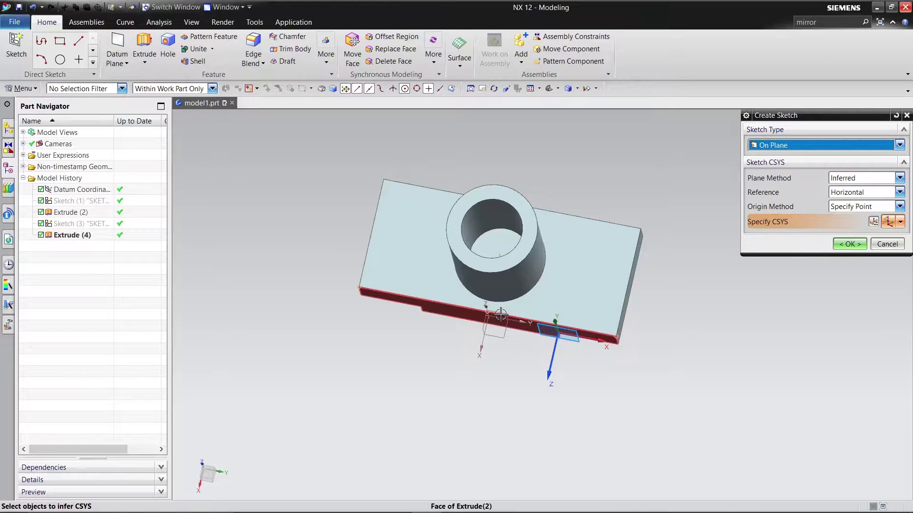
pyautogui.click(551, 269)
pyautogui.click(514, 261)
pyautogui.moveTo(504, 247)
pyautogui.mouseDown(button='middle')
pyautogui.moveTo(510, 207)
pyautogui.moveTo(500, 236)
pyautogui.mouseUp(button='middle')
pyautogui.click(505, 277)
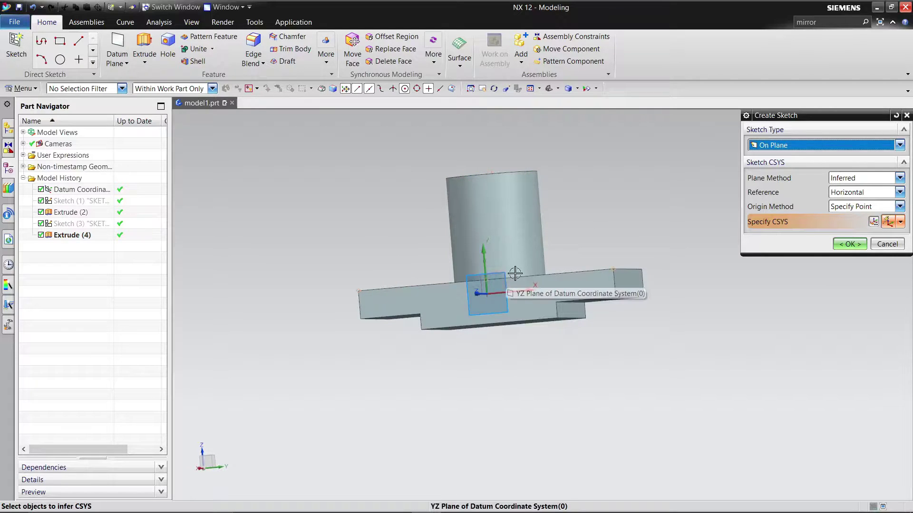
pyautogui.click(887, 244)
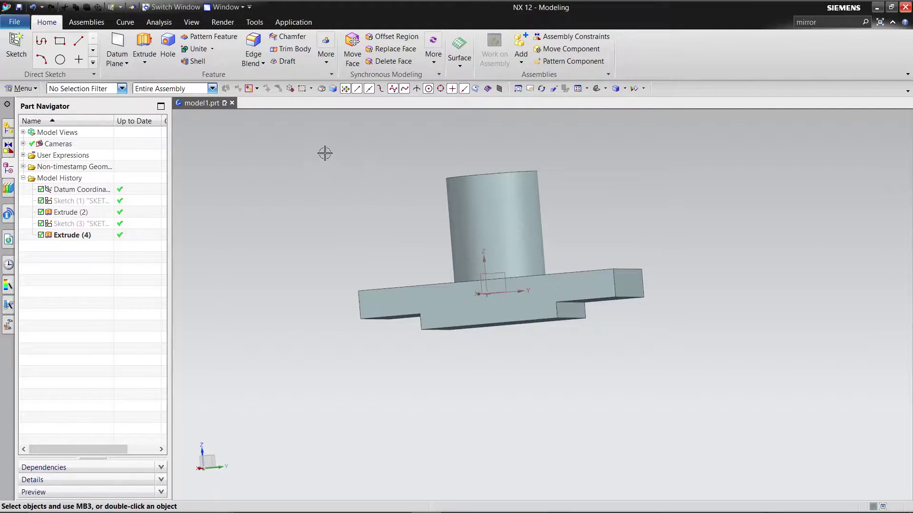
# - Create an inferred datum plane midway between the base's front and back stepped faces
pyautogui.click(119, 45)
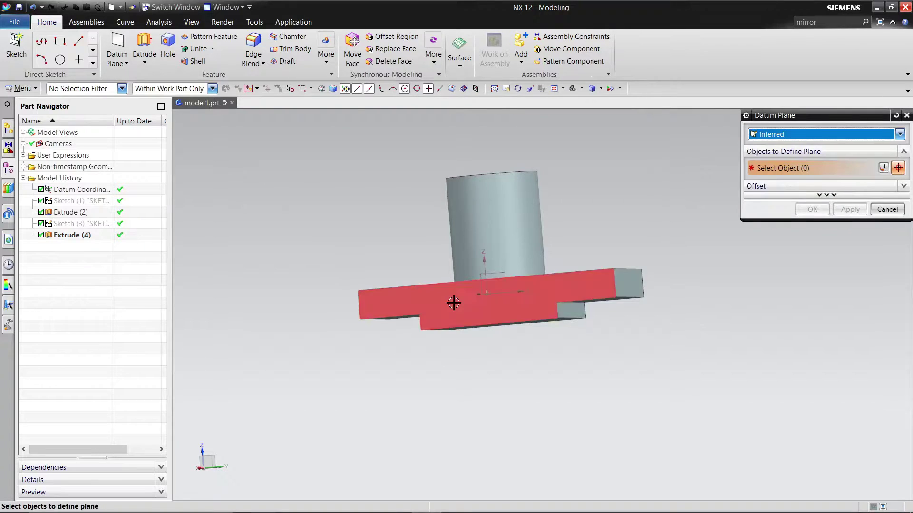
pyautogui.click(428, 306)
pyautogui.moveTo(680, 365); pyautogui.dragTo(615, 357, button='middle')
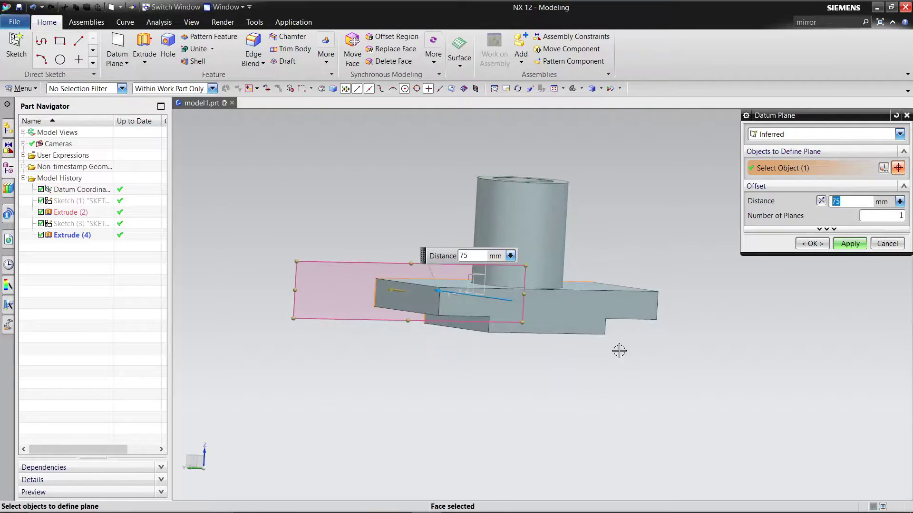
pyautogui.click(595, 309)
pyautogui.moveTo(777, 299); pyautogui.dragTo(839, 325, button='middle')
pyautogui.click(885, 211)
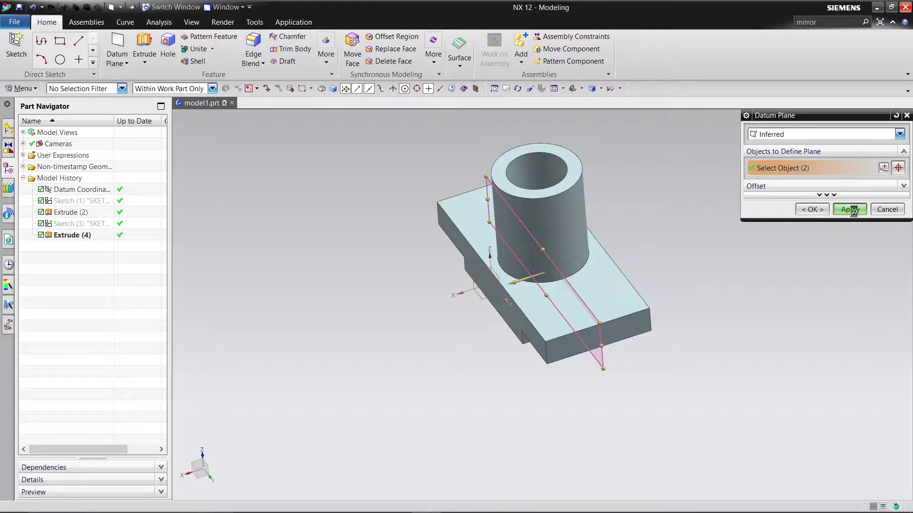
# - Start a new sketch on the mid-plane datum, with its origin at the upper edge of the base's end
pyautogui.click(18, 49)
pyautogui.moveTo(430, 256)
pyautogui.mouseDown(button='middle')
pyautogui.moveTo(465, 257)
pyautogui.moveTo(452, 242)
pyautogui.mouseUp(button='middle')
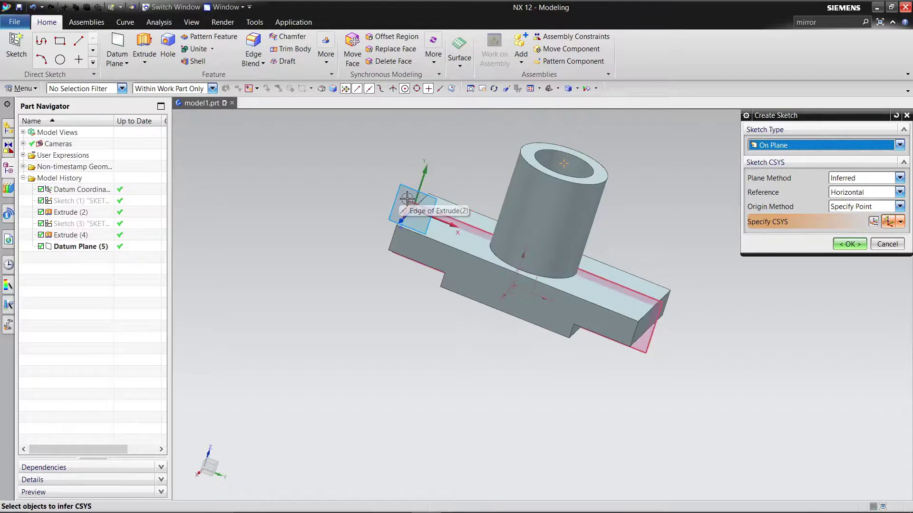
pyautogui.click(407, 197)
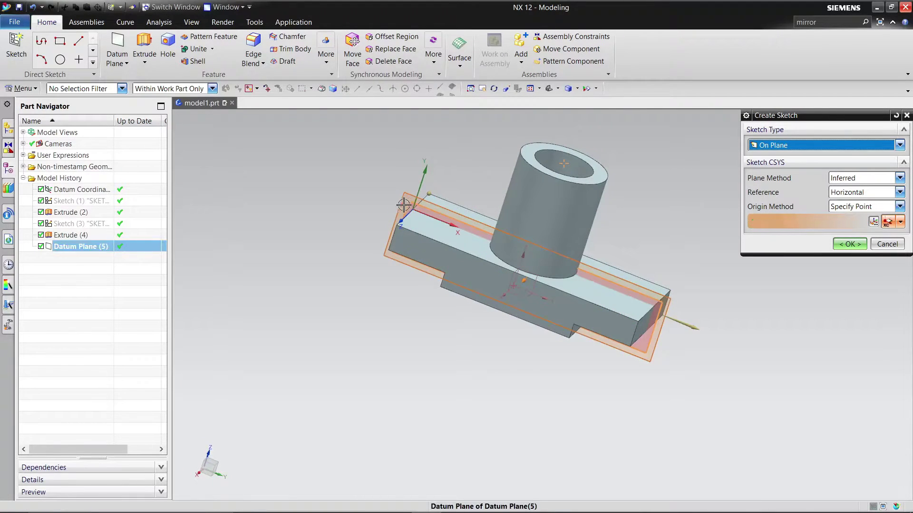
pyautogui.click(845, 246)
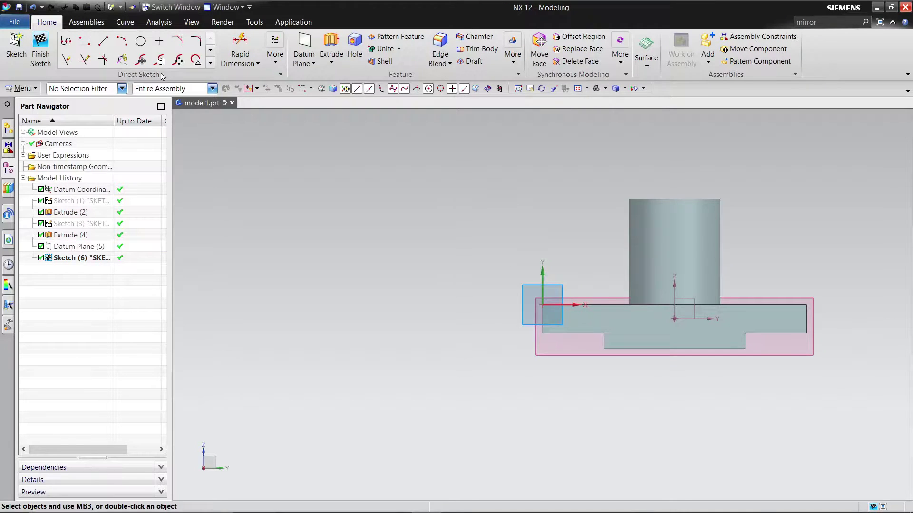
# - Draw a line about 30 mm straight up from the sketch origin, then a horizontal line about 56 mm long into the cylinder
pyautogui.click(104, 43)
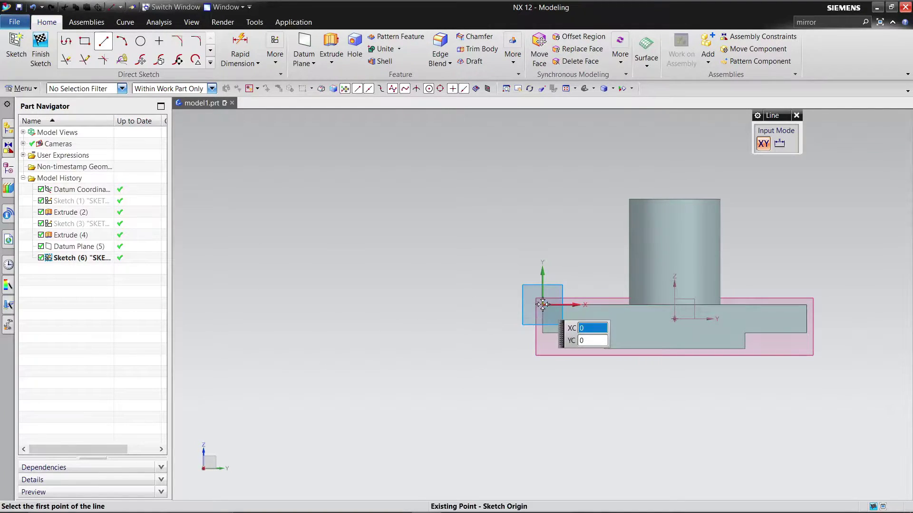
pyautogui.click(542, 304)
pyautogui.click(542, 252)
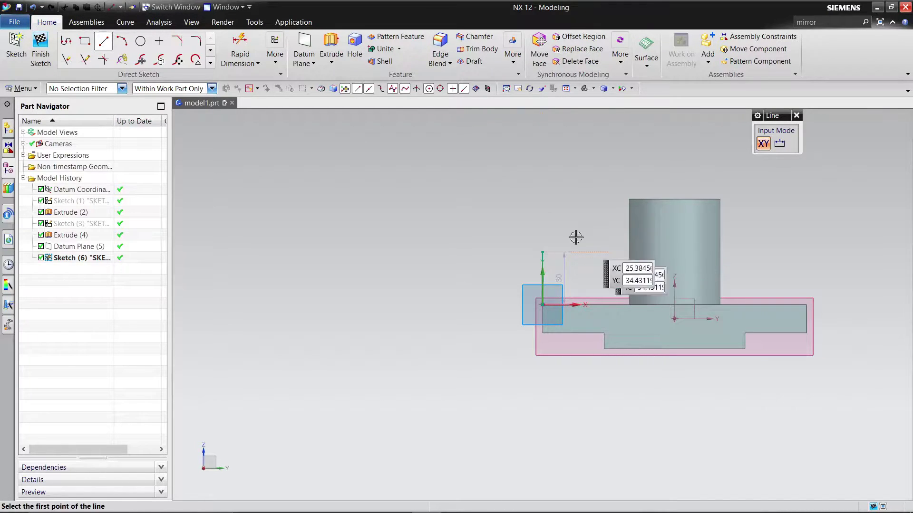
pyautogui.click(542, 251)
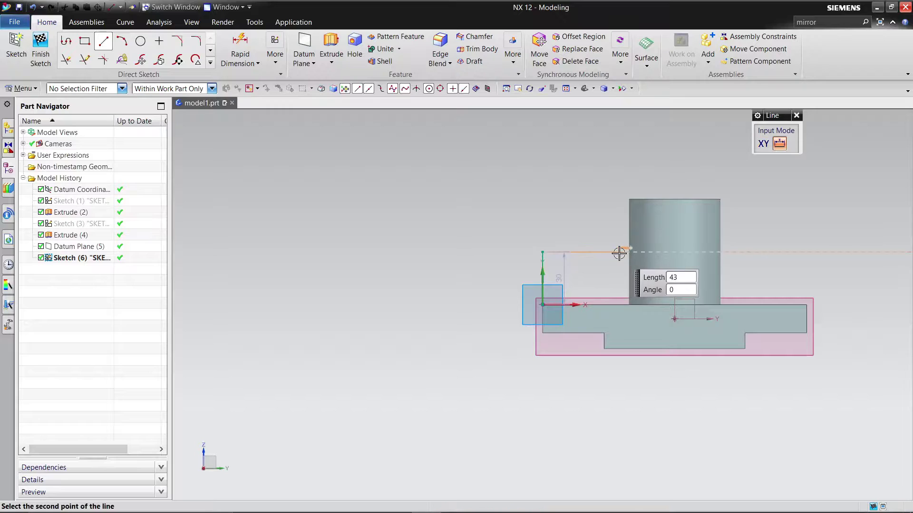
pyautogui.click(641, 252)
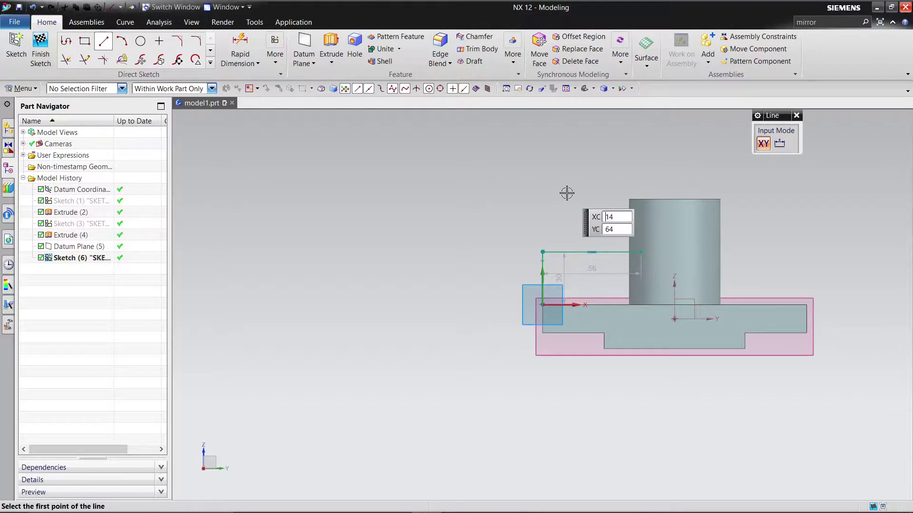
pyautogui.rightClick(566, 194)
pyautogui.press('Escape')
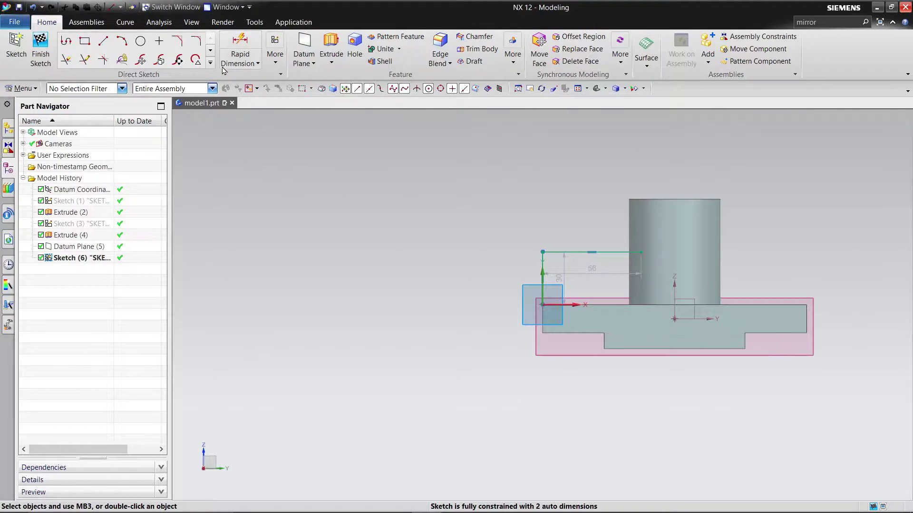
# - Project the cylinder's top and bottom outer edges into the sketch
pyautogui.click(210, 53)
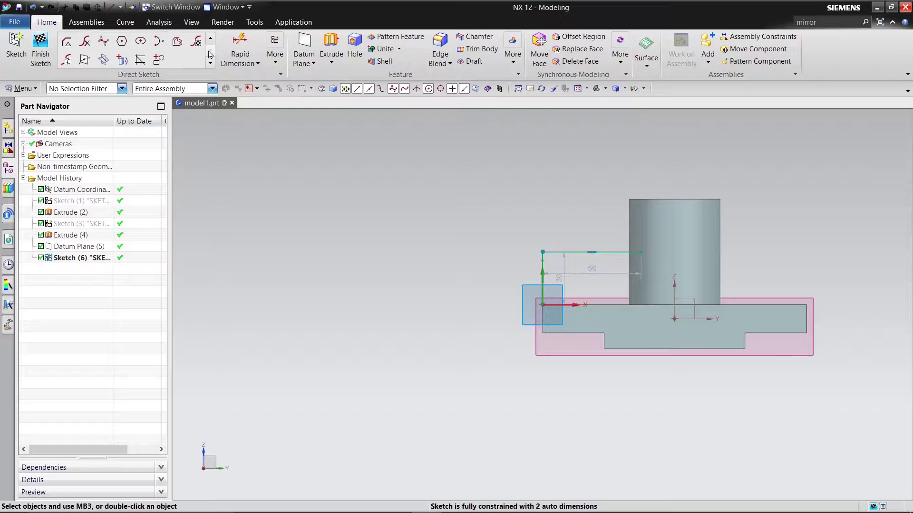
pyautogui.click(123, 60)
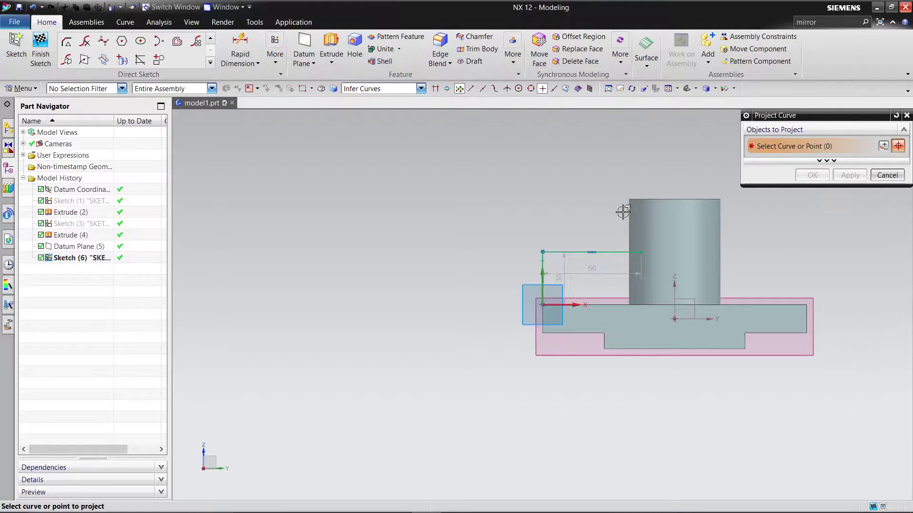
pyautogui.click(632, 300)
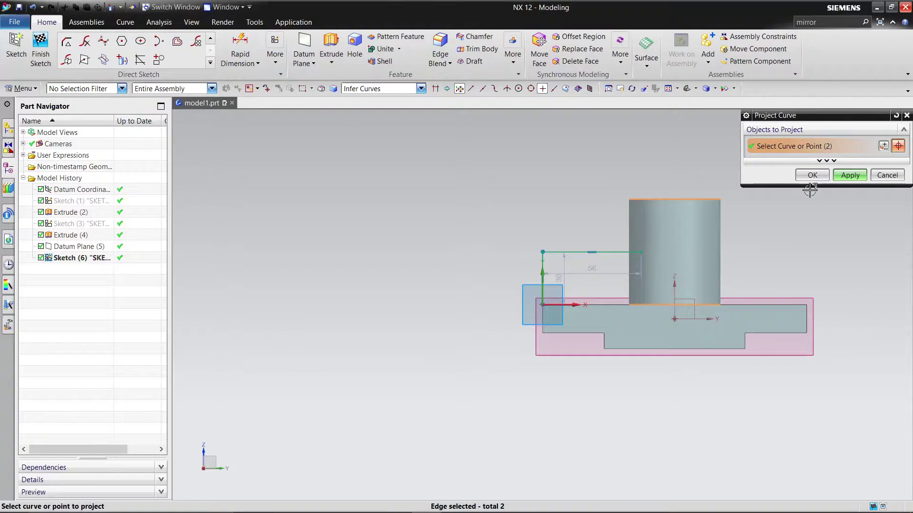
pyautogui.click(811, 176)
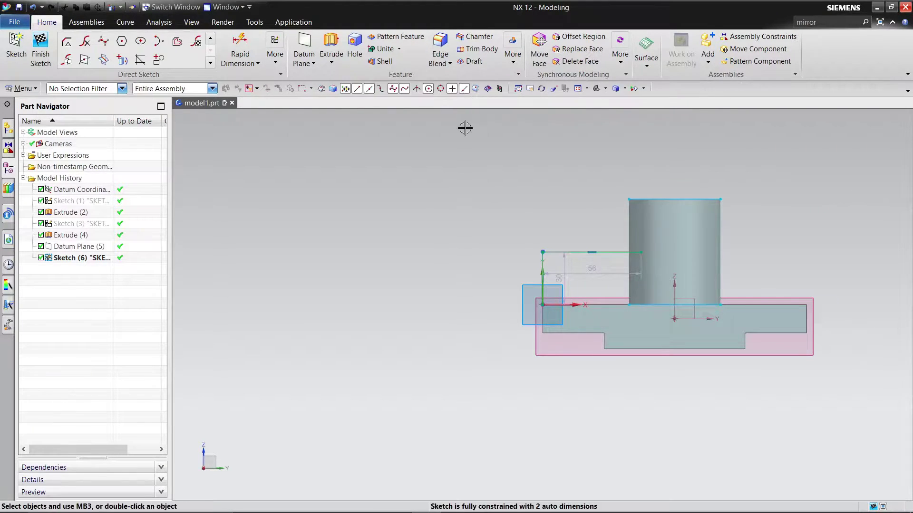
# - Draw a line down the cylinder's side between the projected edges' ends, and another along the base's top face from the origin to the cylinder
pyautogui.click(210, 40)
pyautogui.click(210, 40)
pyautogui.click(104, 43)
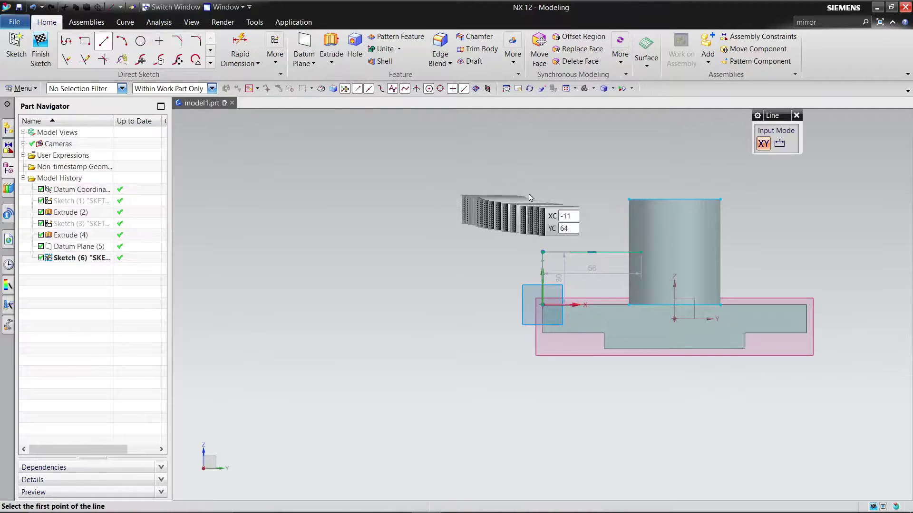
pyautogui.click(628, 200)
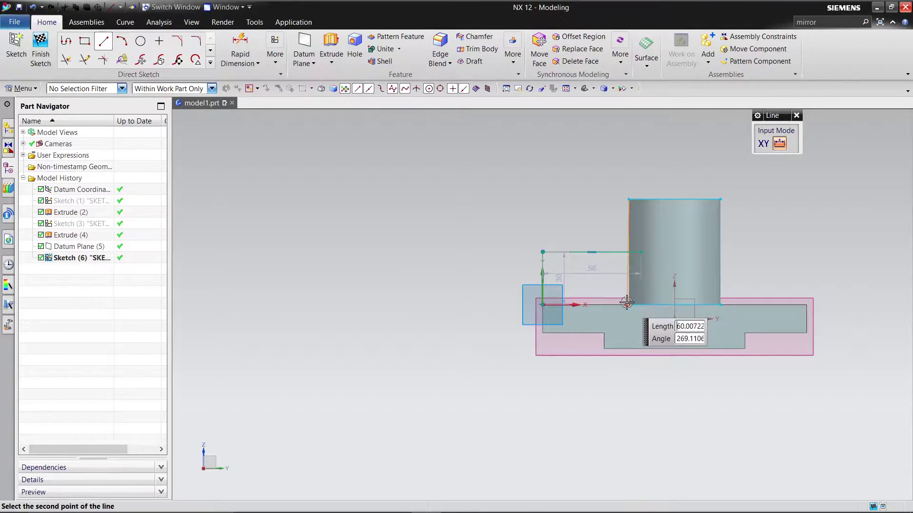
pyautogui.click(628, 304)
pyautogui.click(542, 304)
pyautogui.click(628, 303)
pyautogui.rightClick(556, 198)
pyautogui.click(579, 219)
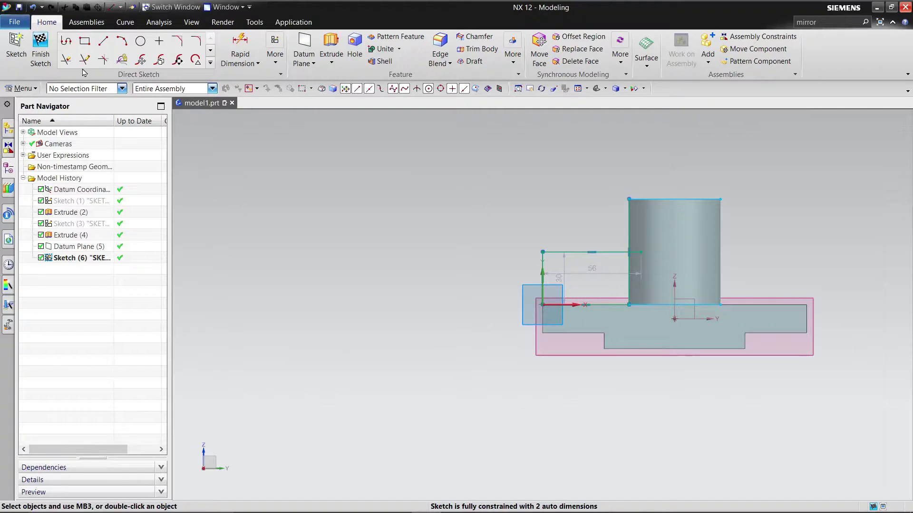
# - Trim the horizontal line's overhang inside the cylinder, leaving the projected edges untrimmed
pyautogui.click(67, 60)
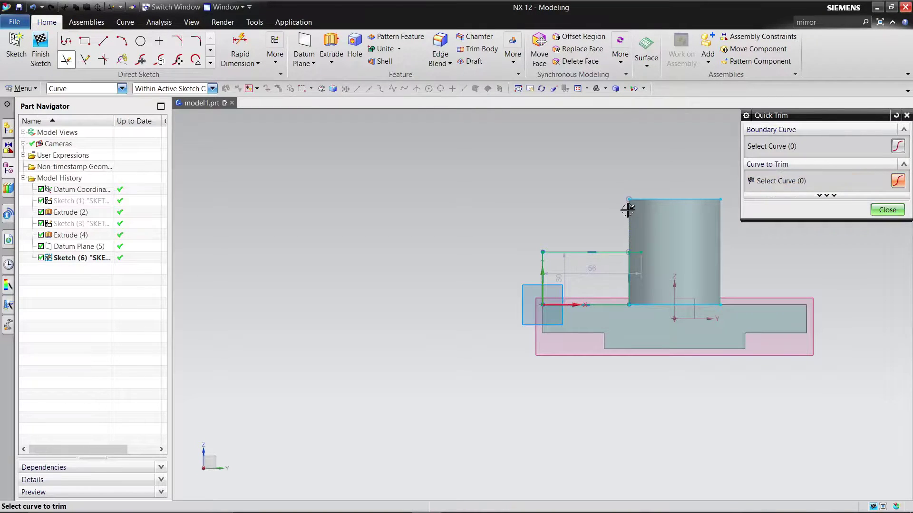
pyautogui.click(648, 198)
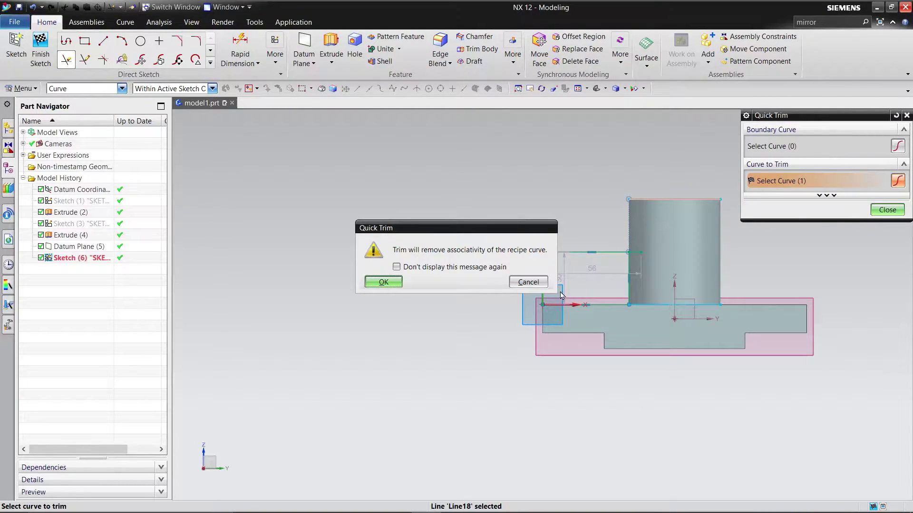
pyautogui.click(528, 282)
pyautogui.click(641, 305)
pyautogui.click(528, 282)
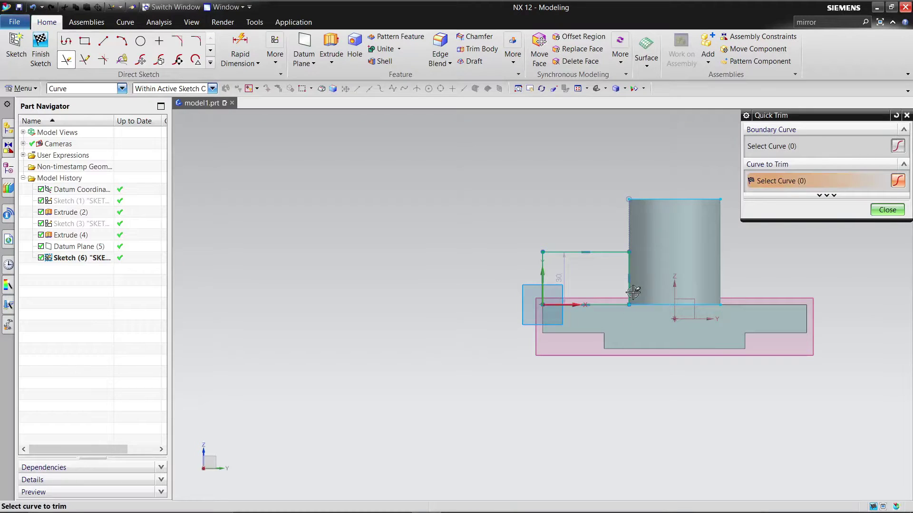
pyautogui.scroll(3, 632, 294)
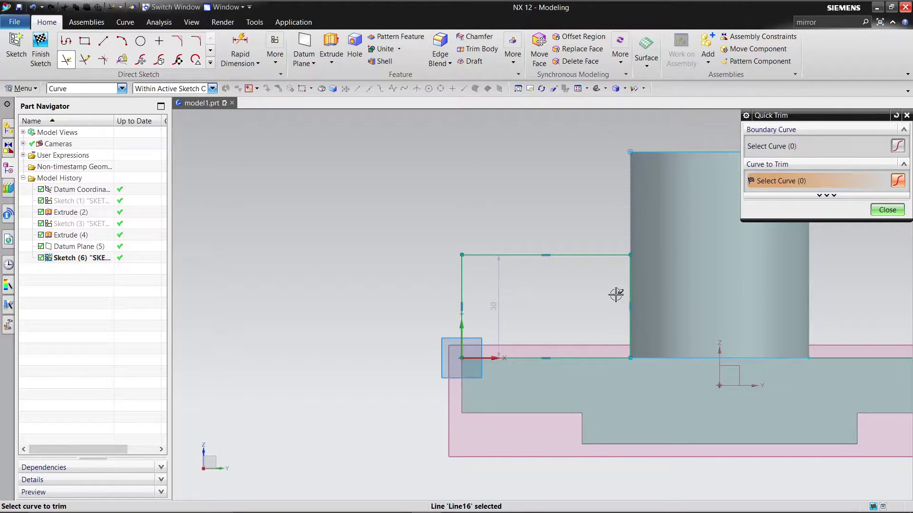
pyautogui.scroll(1, 603, 321)
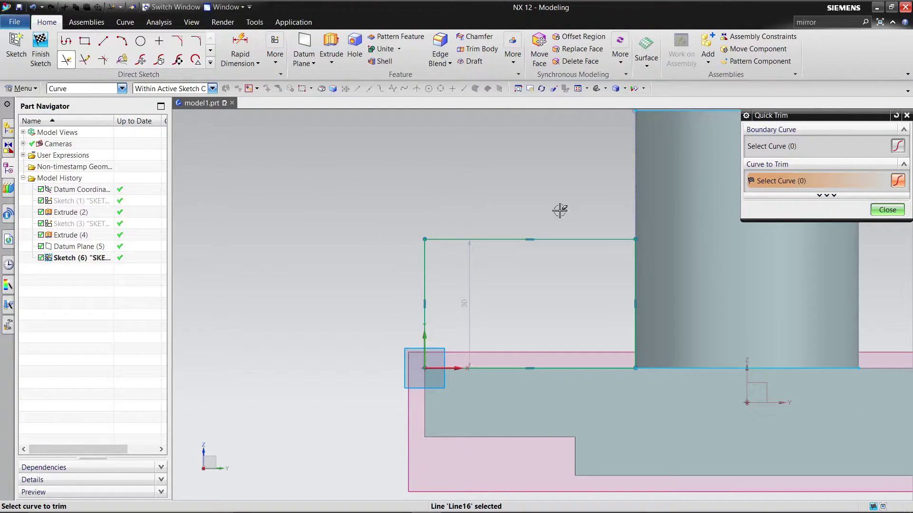
pyautogui.rightClick(452, 185)
pyautogui.click(468, 209)
pyautogui.scroll(-2, 536, 199)
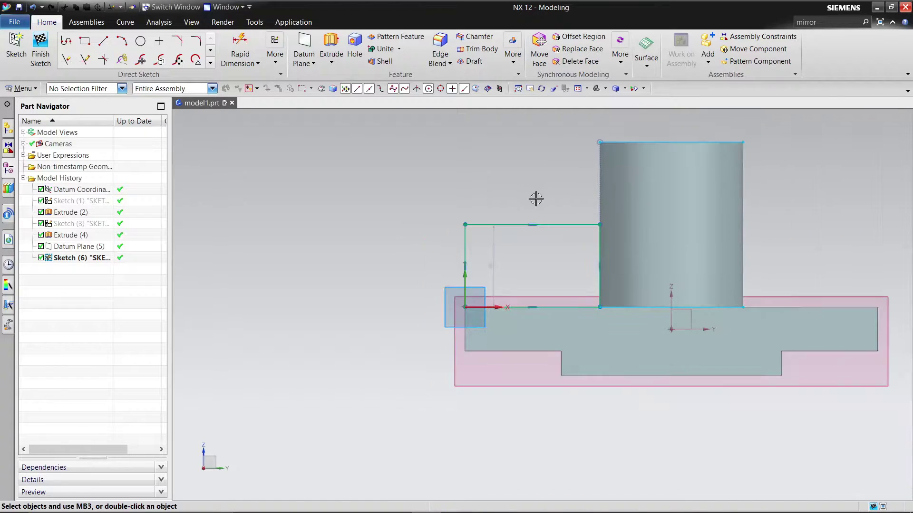
# - Convert the two projected cylinder edge lines to reference curves
pyautogui.rightClick(607, 143)
pyautogui.press('Escape')
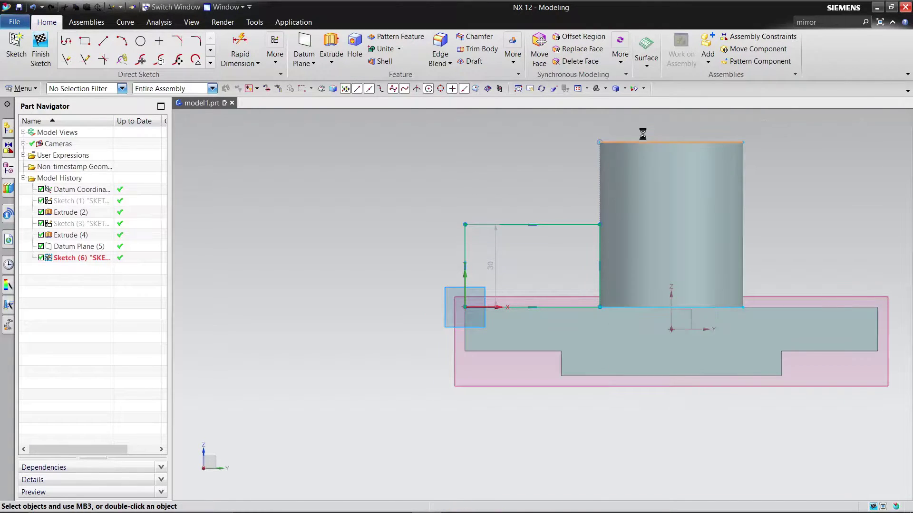
pyautogui.rightClick(644, 307)
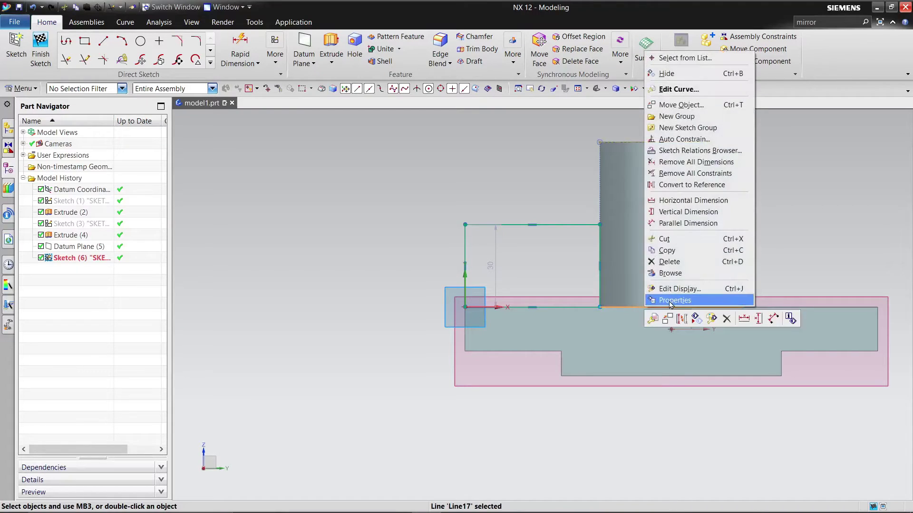
pyautogui.click(682, 319)
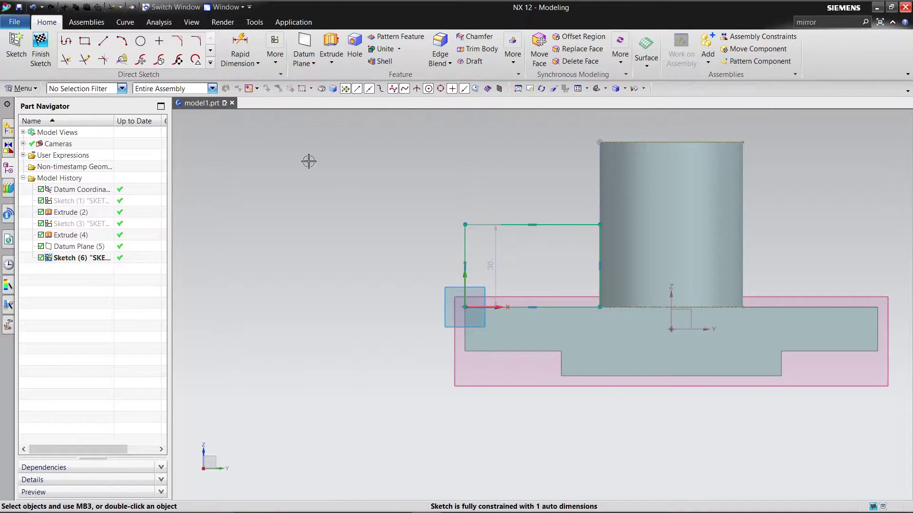
# - Dimension the height from the base's bottom edge to the profile's top line as 45 mm and finish the sketch
pyautogui.click(242, 49)
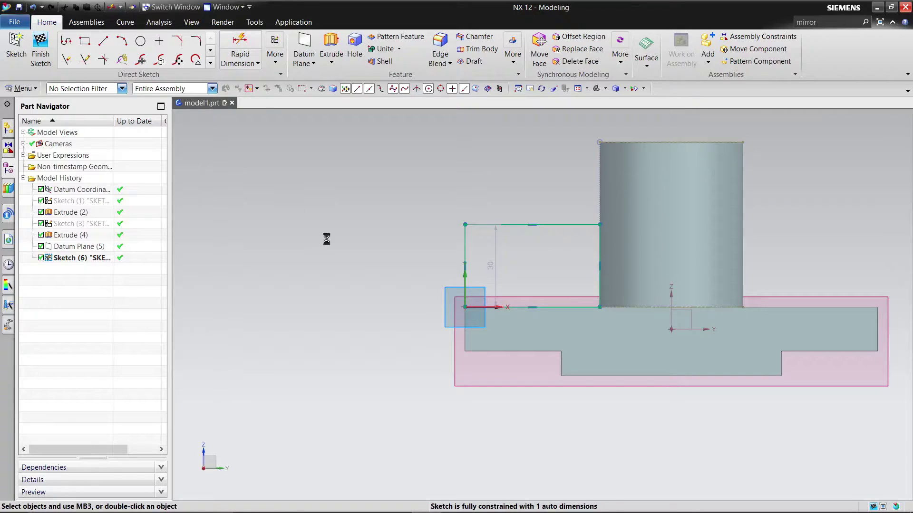
pyautogui.click(583, 377)
pyautogui.click(486, 225)
pyautogui.click(348, 275)
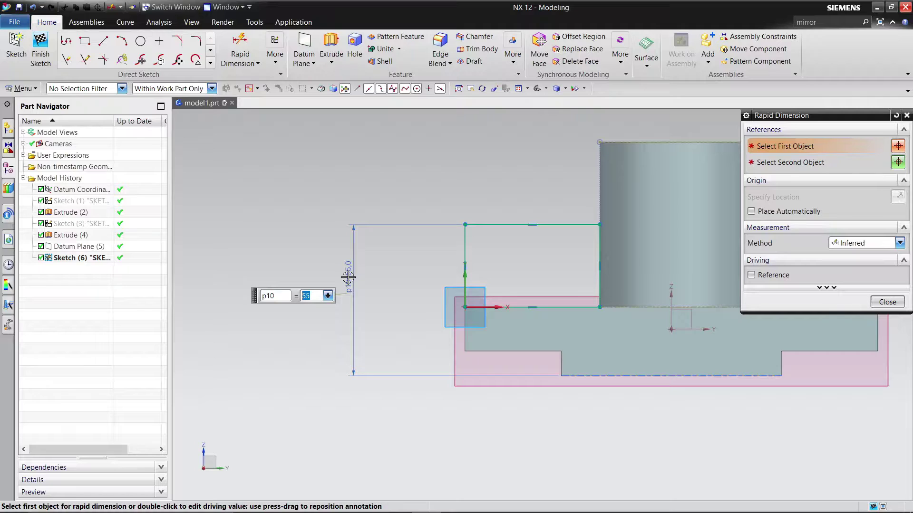
pyautogui.press('Return')
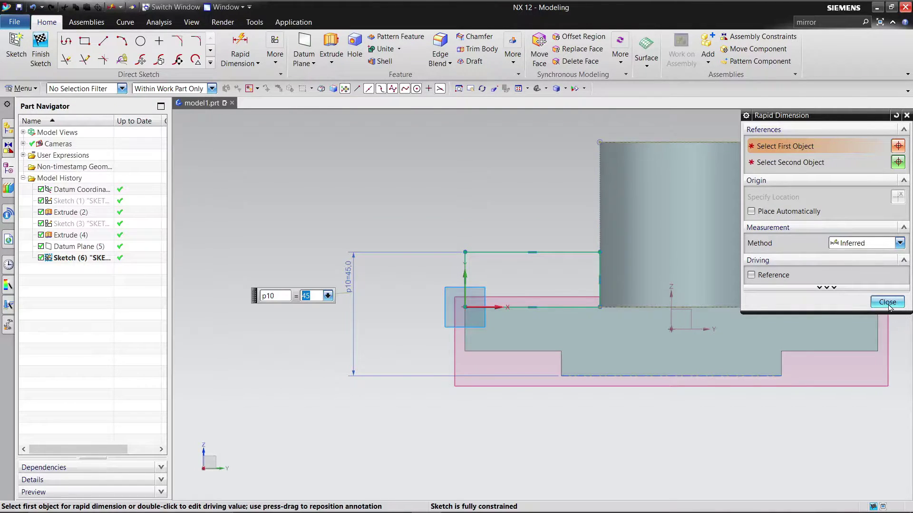
pyautogui.click(887, 302)
pyautogui.moveTo(421, 214); pyautogui.dragTo(440, 230, button='middle')
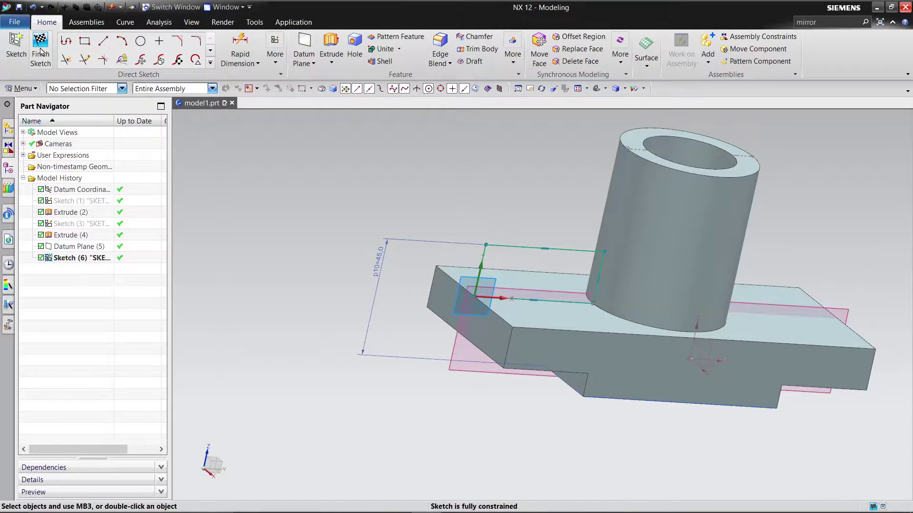
pyautogui.click(41, 50)
# - Try to extrude the rectangular profile beside the cylinder with a symmetric value of 60 mm, united with the body
pyautogui.moveTo(307, 207)
pyautogui.mouseDown(button='middle')
pyautogui.moveTo(320, 224)
pyautogui.moveTo(299, 278)
pyautogui.moveTo(320, 214)
pyautogui.moveTo(361, 243)
pyautogui.moveTo(324, 279)
pyautogui.moveTo(320, 214)
pyautogui.moveTo(305, 226)
pyautogui.moveTo(320, 258)
pyautogui.mouseUp(button='middle')
pyautogui.click(145, 47)
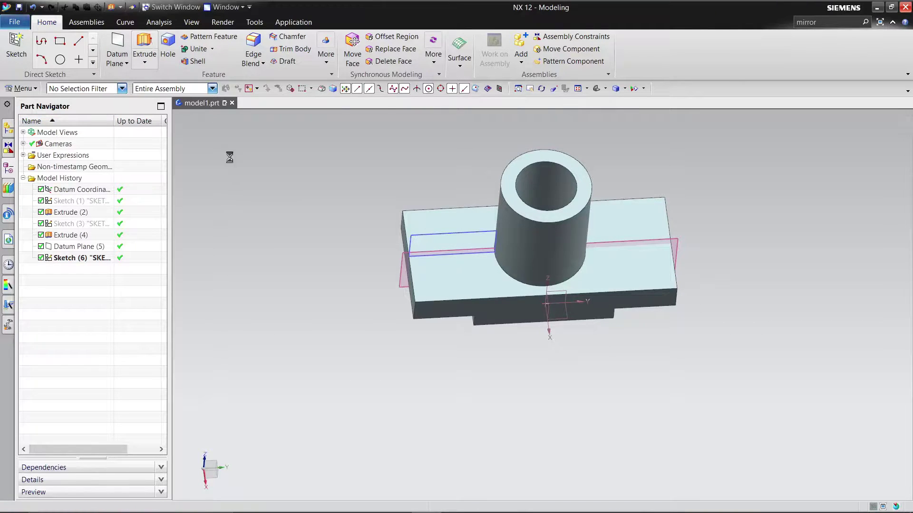
pyautogui.click(86, 259)
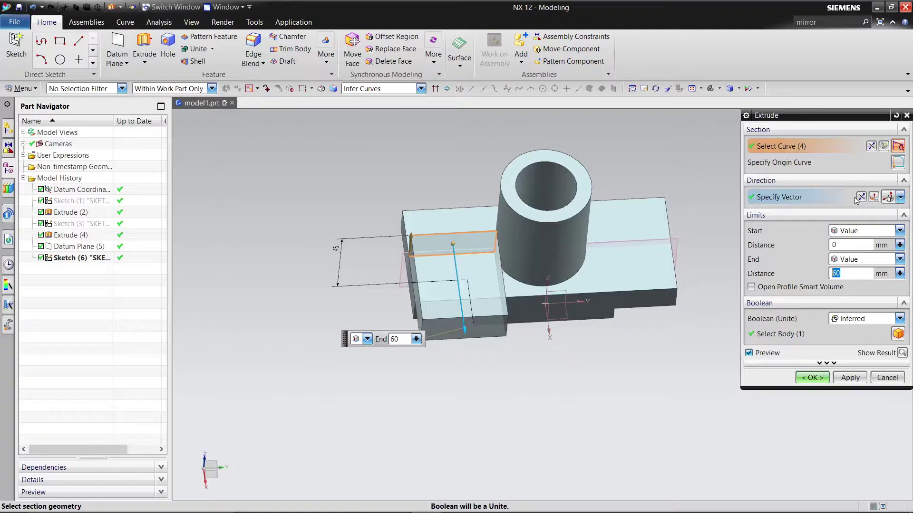
pyautogui.click(899, 231)
pyautogui.click(851, 252)
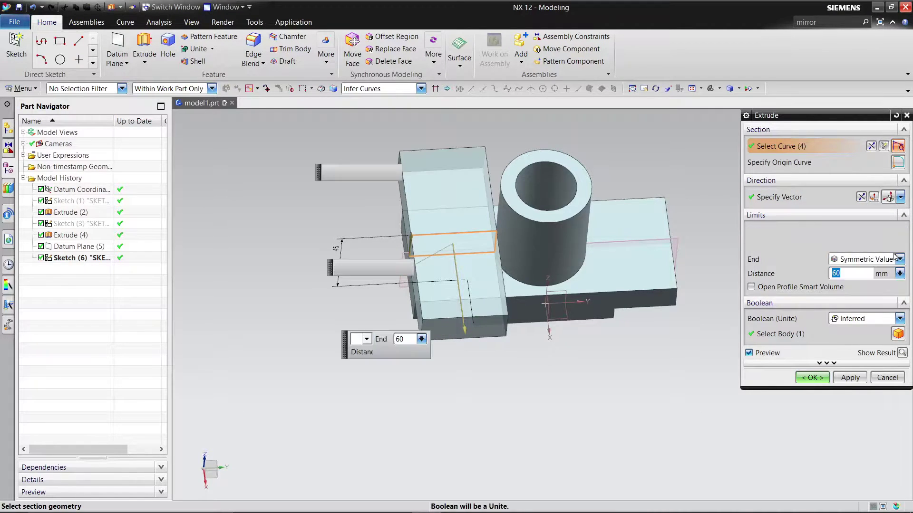
pyautogui.moveTo(622, 367)
pyautogui.mouseDown(button='middle')
pyautogui.moveTo(603, 344)
pyautogui.moveTo(613, 361)
pyautogui.mouseUp(button='middle')
pyautogui.click(851, 349)
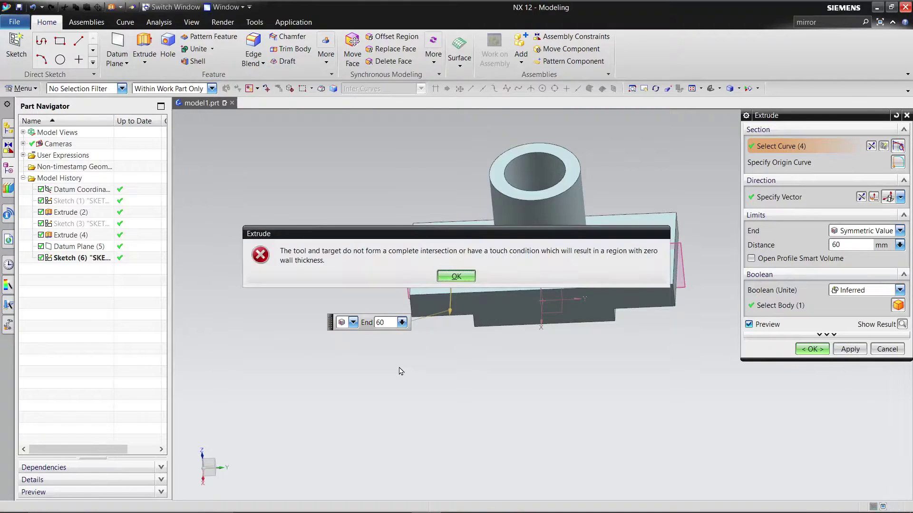
pyautogui.click(459, 276)
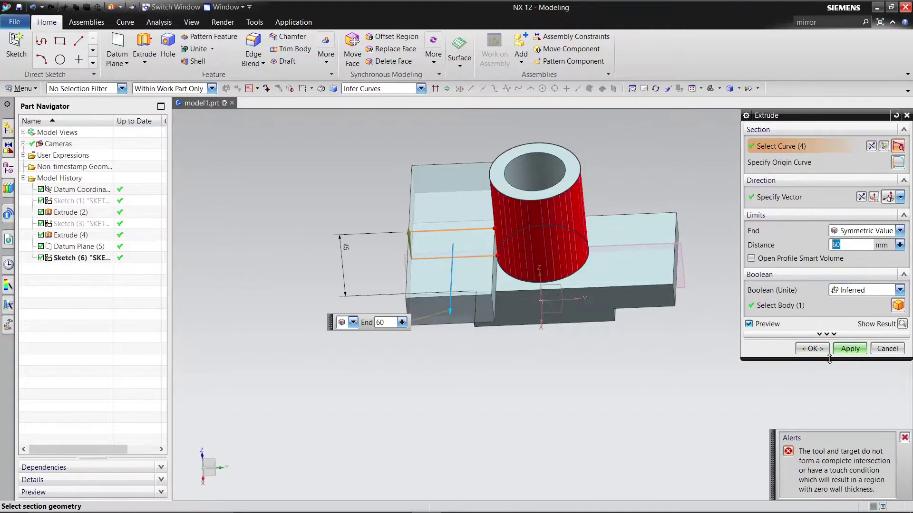
pyautogui.click(856, 350)
pyautogui.click(453, 279)
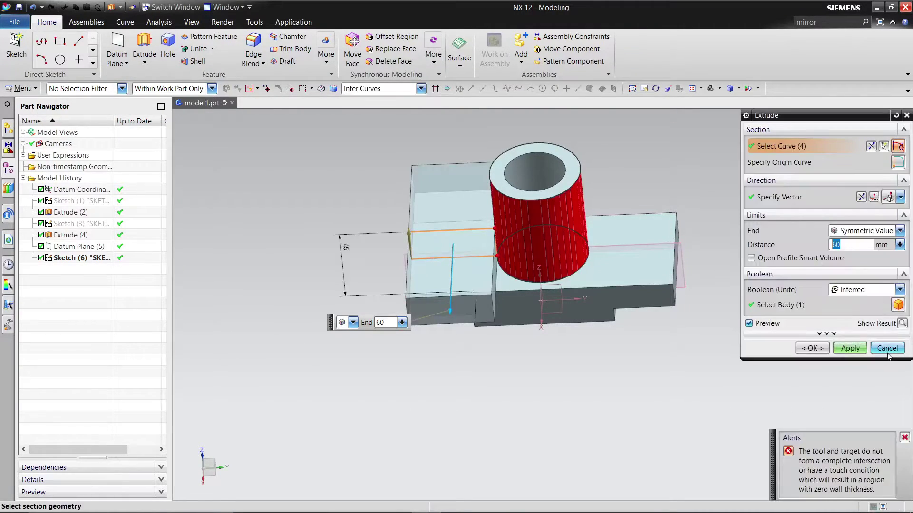
pyautogui.press('Escape')
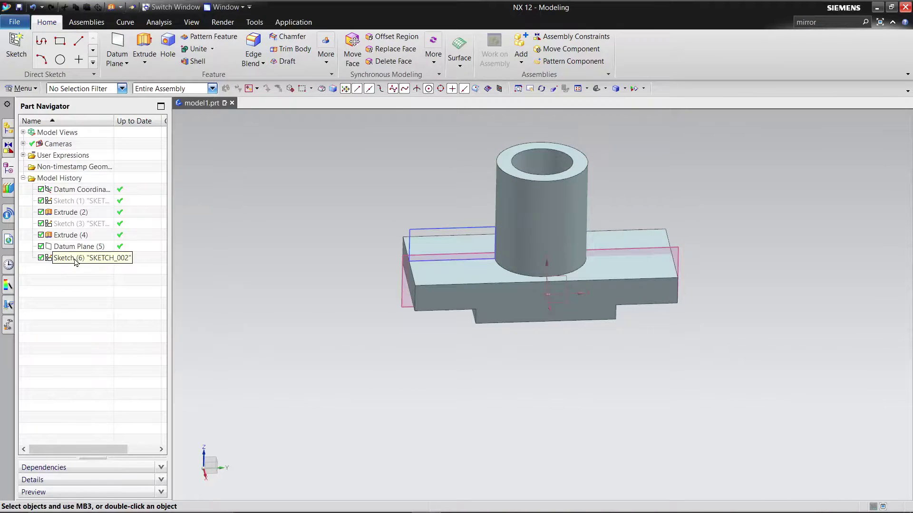
# - Reopen the block's sketch and draw a 4 mm horizontal line from the profile's upper inner corner into the cylinder
pyautogui.rightClick(75, 262)
pyautogui.click(143, 34)
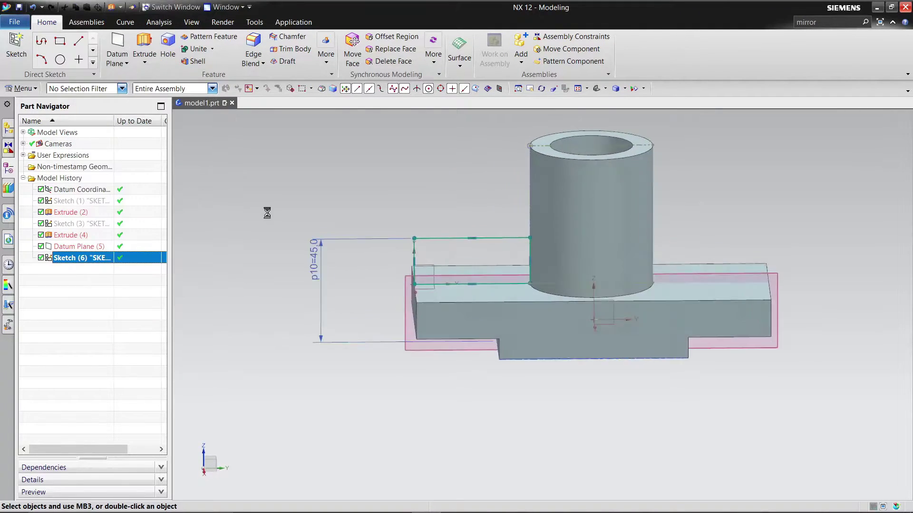
pyautogui.click(103, 42)
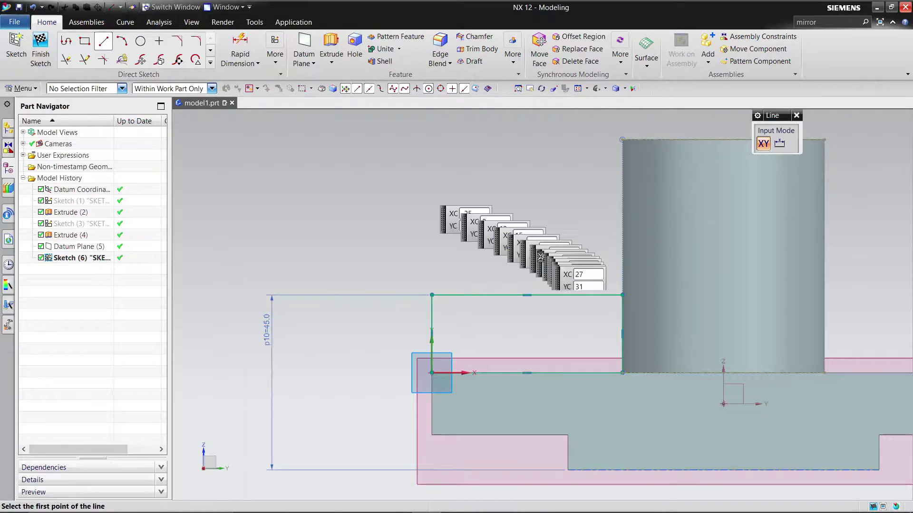
pyautogui.click(622, 295)
pyautogui.write('4')
pyautogui.press('Return')
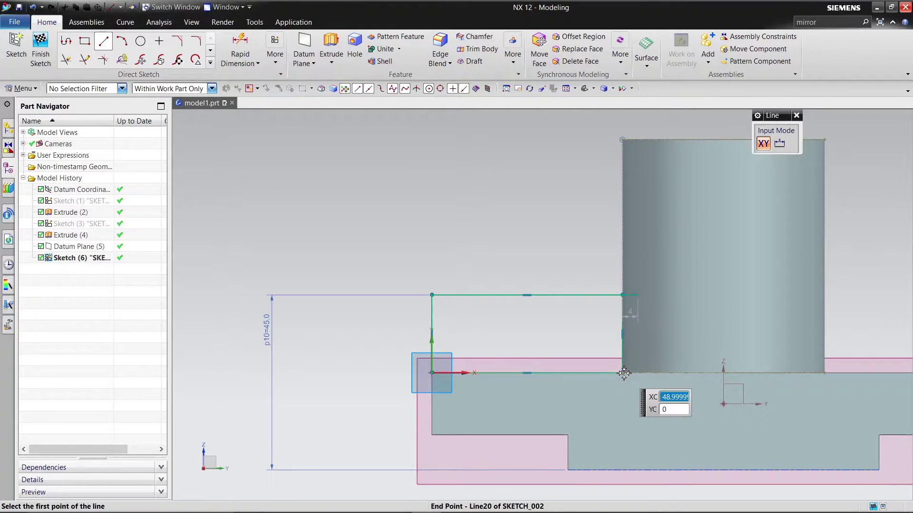
# - Extend the profile's lower line into the cylinder to match the upper one and close the extension with a vertical line
pyautogui.click(622, 373)
pyautogui.click(637, 373)
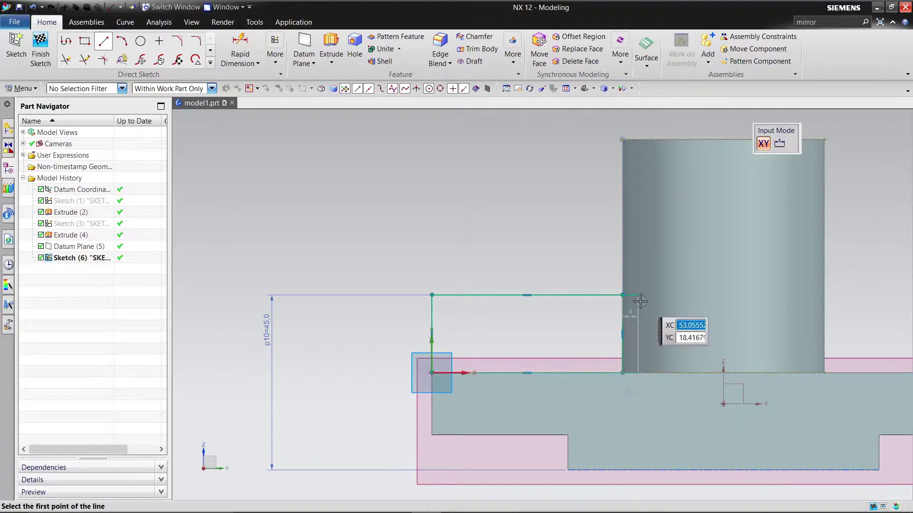
pyautogui.click(638, 295)
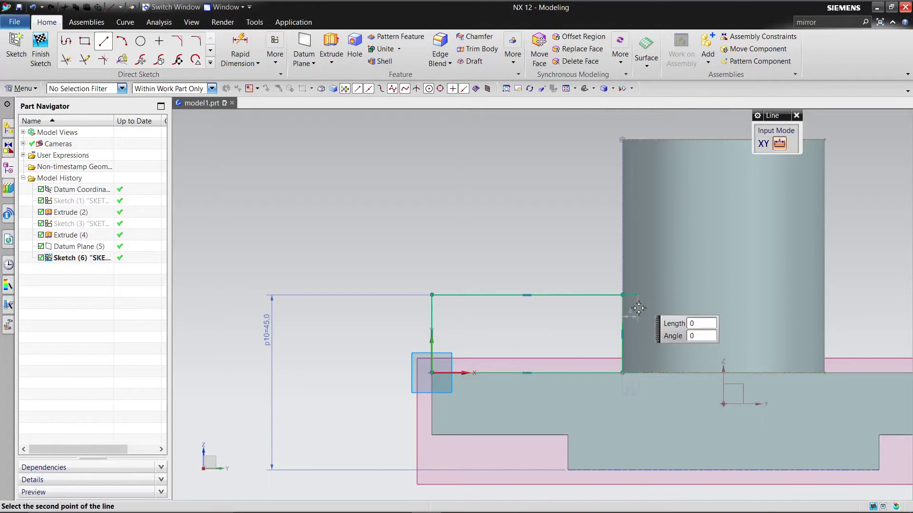
pyautogui.click(638, 373)
pyautogui.rightClick(660, 323)
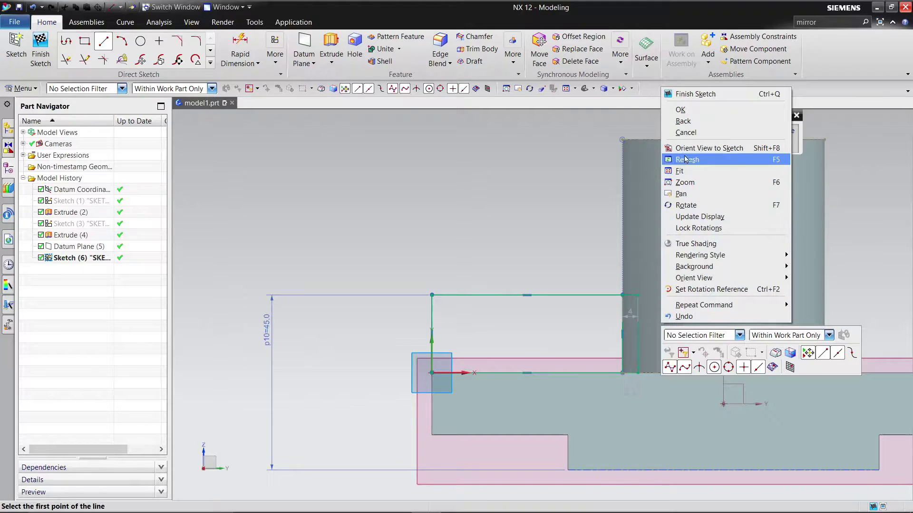
pyautogui.click(680, 110)
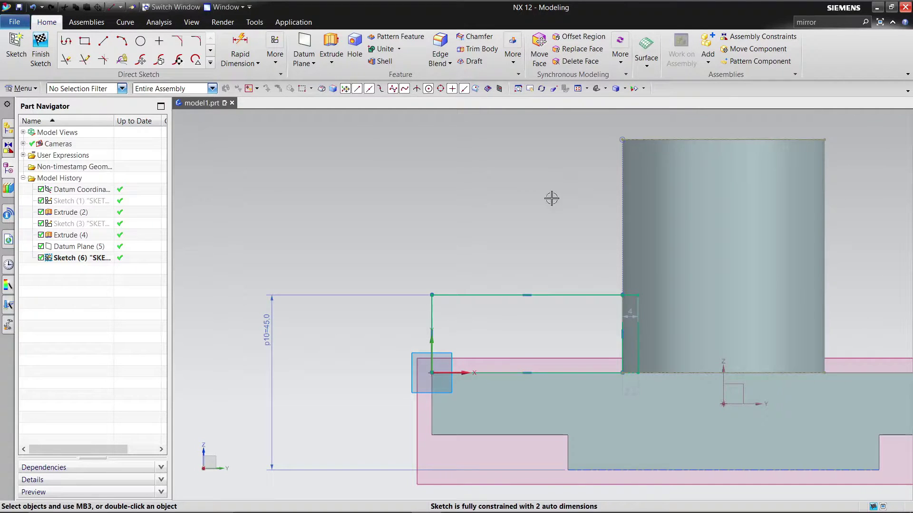
# - Take the original vertical line at the cylinder's outer wall out of the profile and finish the sketch
pyautogui.click(620, 319)
pyautogui.rightClick(621, 320)
pyautogui.click(659, 331)
pyautogui.click(42, 54)
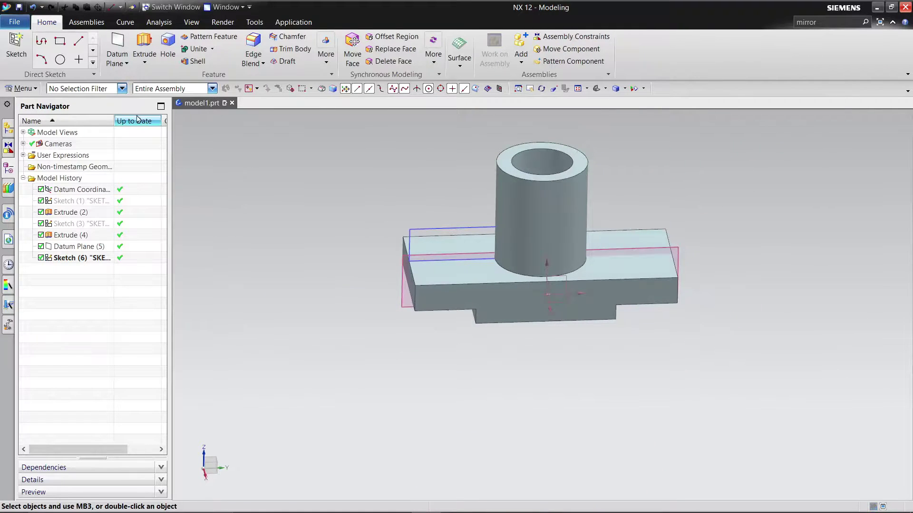
# - Extrude the extended profile with a symmetric value of 10 mm, united with the body
pyautogui.click(148, 40)
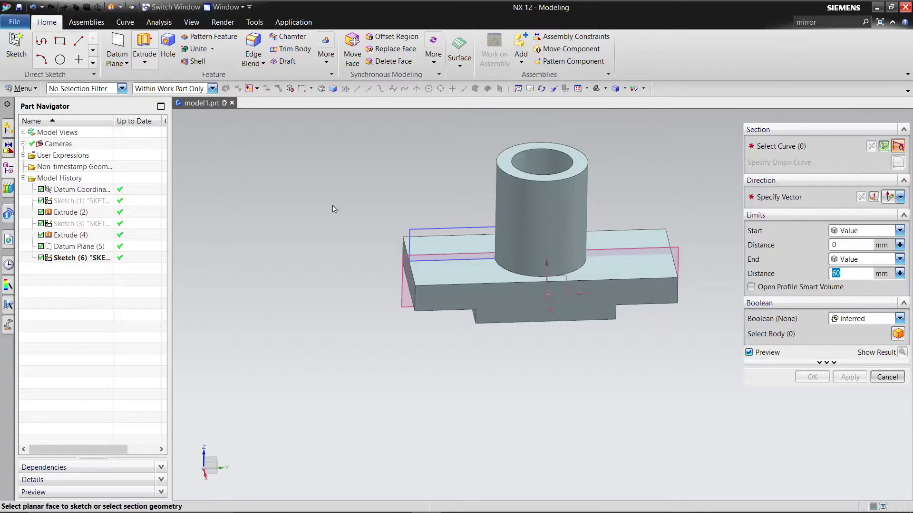
pyautogui.click(75, 258)
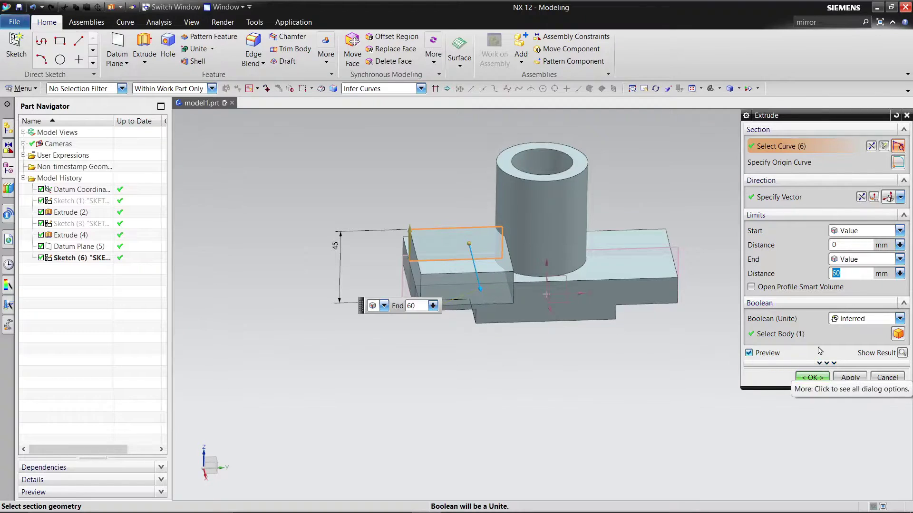
pyautogui.click(900, 231)
pyautogui.click(863, 254)
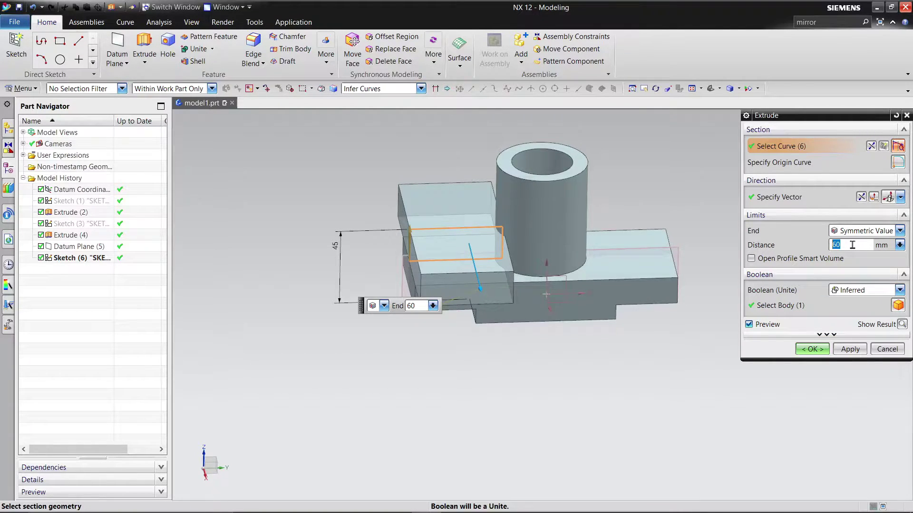
pyautogui.click(901, 324)
pyautogui.click(812, 349)
pyautogui.moveTo(632, 384); pyautogui.dragTo(614, 426, button='middle')
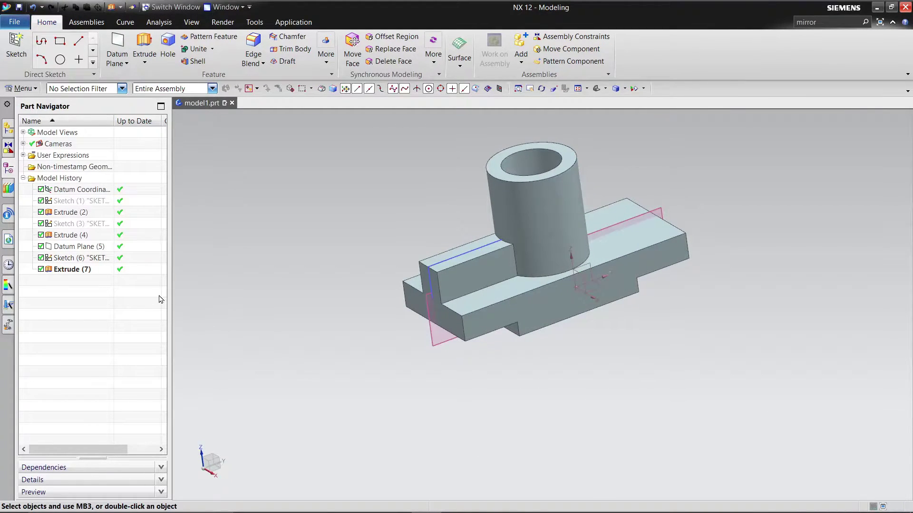
# - Reopen the block's extrusion with rollback and check which body it is united with
pyautogui.rightClick(87, 275)
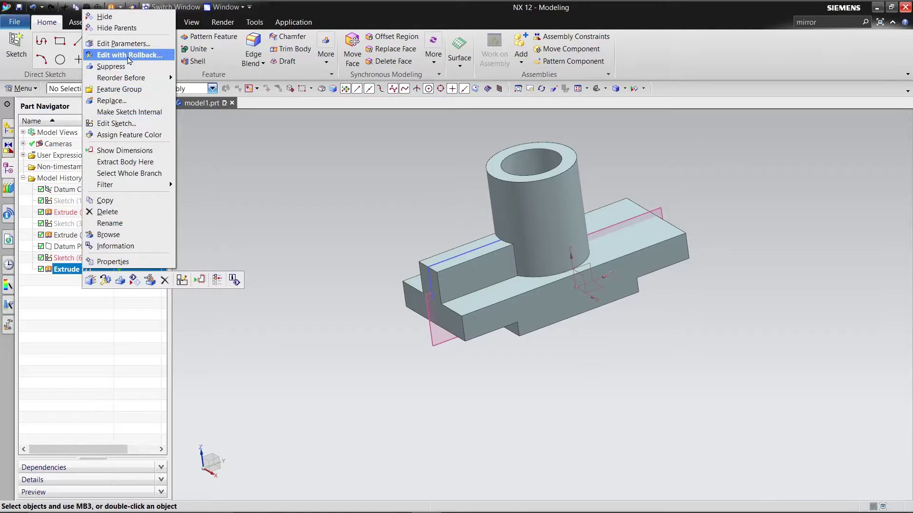
pyautogui.click(138, 55)
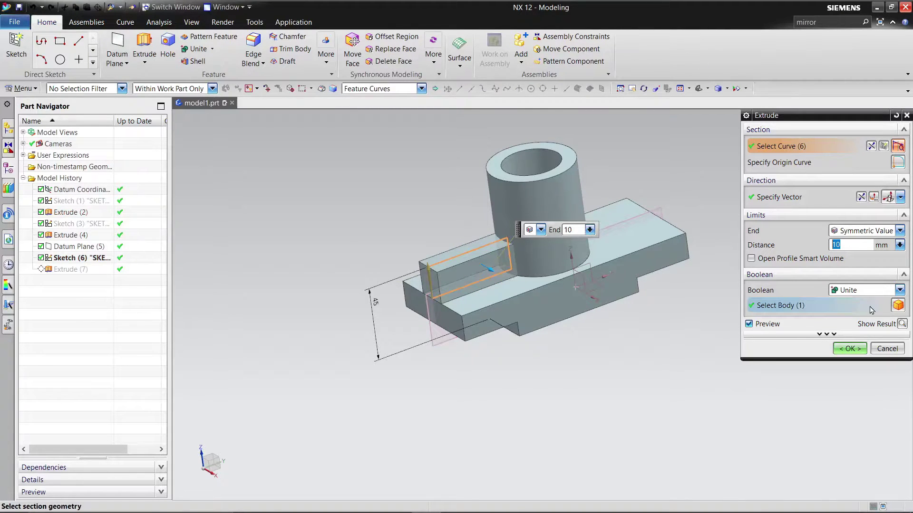
pyautogui.click(898, 305)
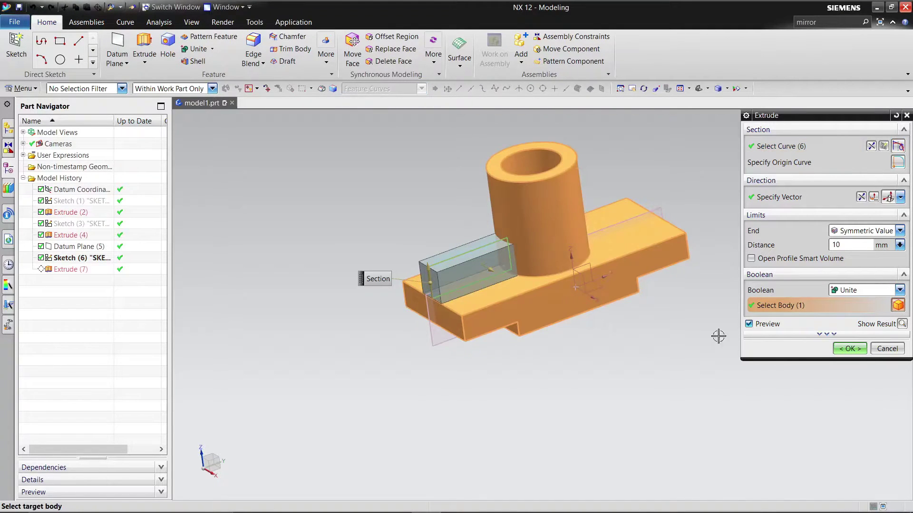
pyautogui.click(844, 349)
# - Hide the block's profile sketch and the mid-plane datum plane
pyautogui.rightClick(100, 264)
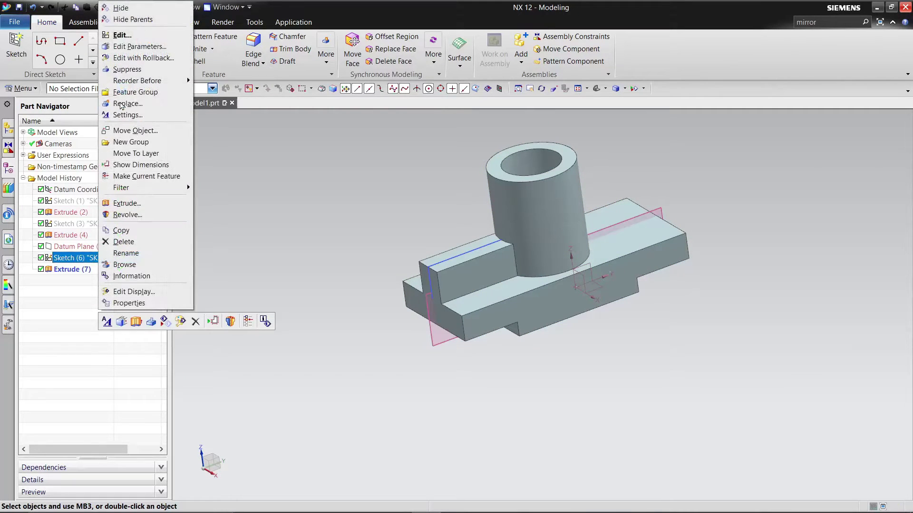
pyautogui.click(124, 8)
pyautogui.moveTo(350, 294); pyautogui.dragTo(206, 276, button='middle')
pyautogui.rightClick(85, 245)
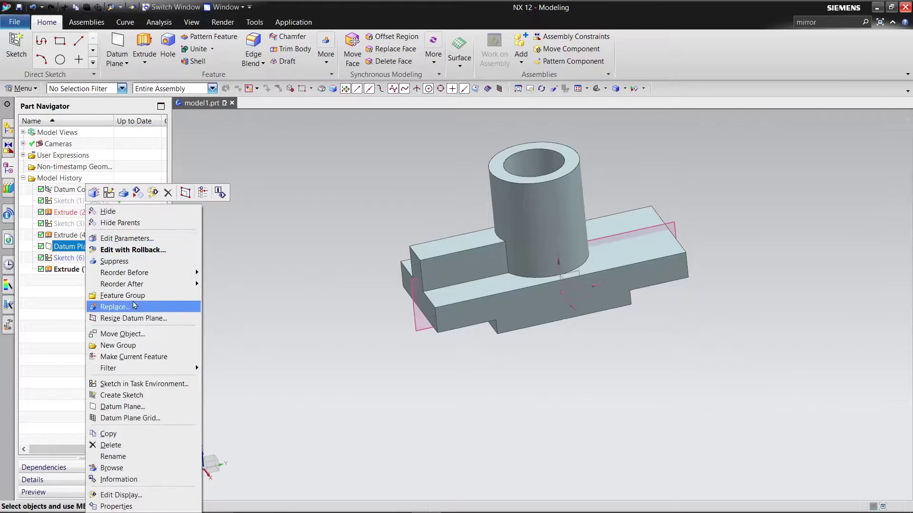
pyautogui.click(112, 211)
pyautogui.moveTo(301, 309)
pyautogui.mouseDown(button='middle')
pyautogui.moveTo(338, 261)
pyautogui.moveTo(298, 321)
pyautogui.mouseUp(button='middle')
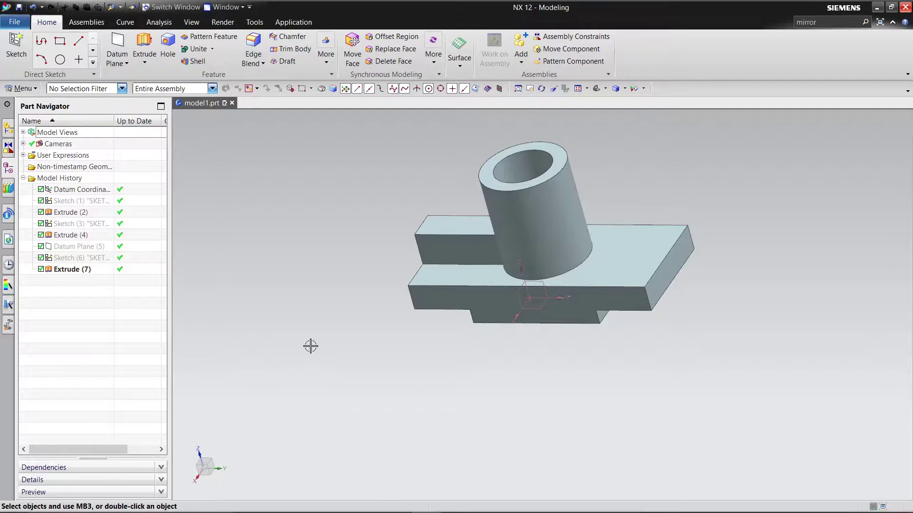
# - Show the mid-plane datum plane again and create a datum plane offset 45 mm from it, toward the base's front
pyautogui.moveTo(256, 292); pyautogui.dragTo(392, 231, button='middle')
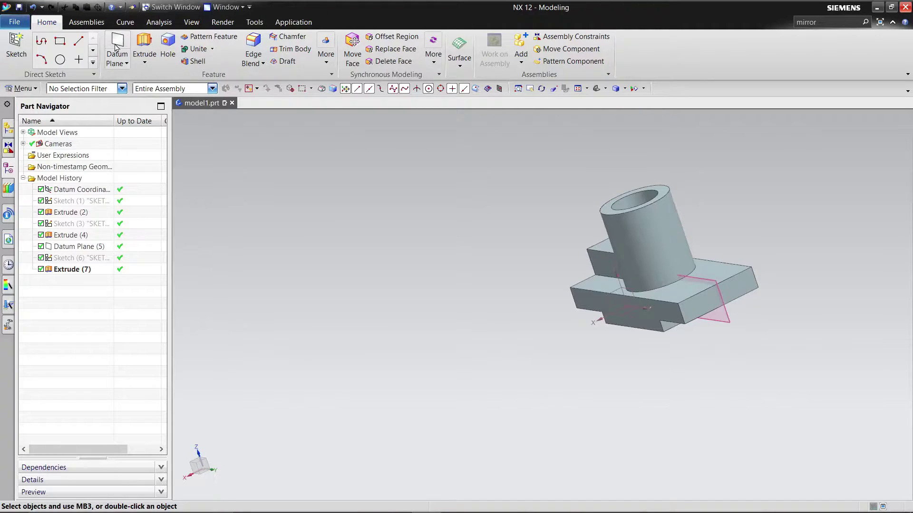
pyautogui.click(726, 321)
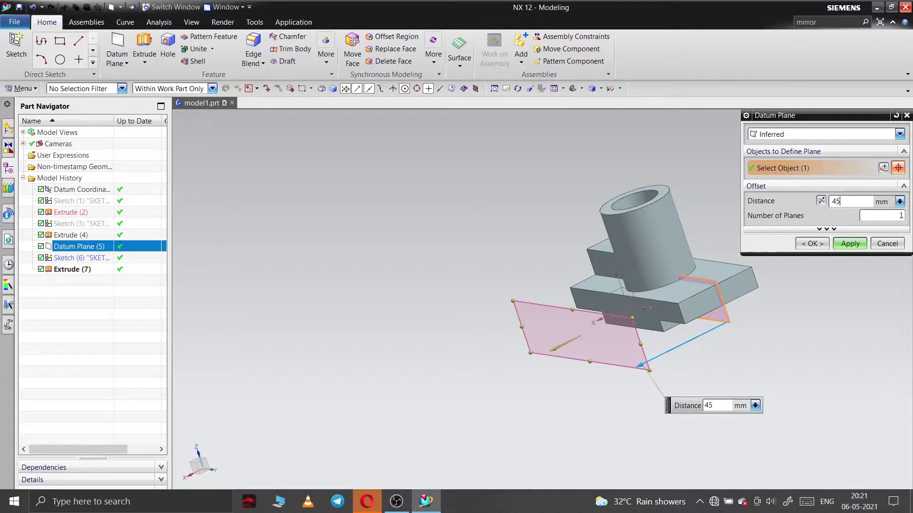
pyautogui.click(857, 245)
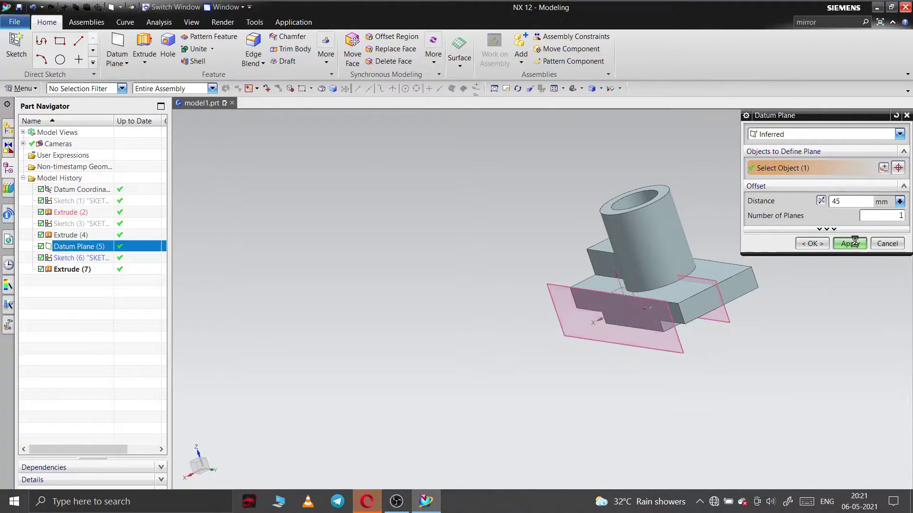
pyautogui.click(886, 210)
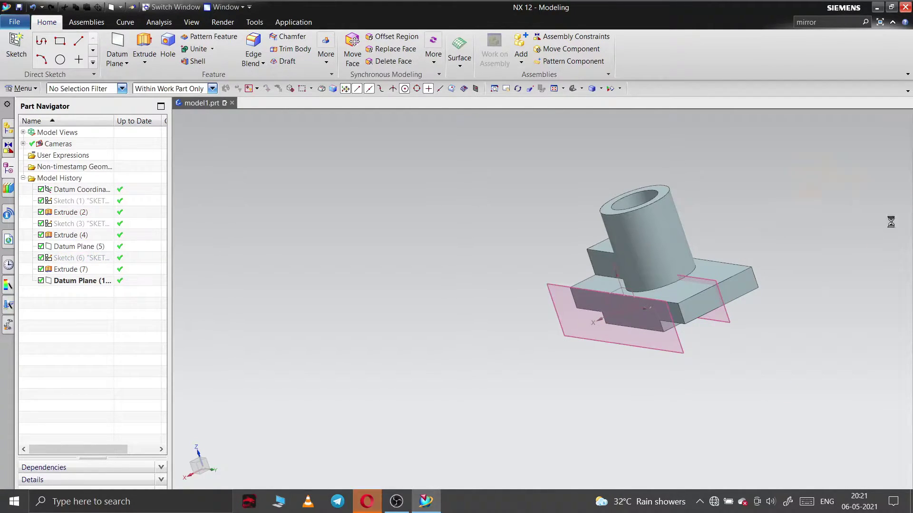
# - Start a new sketch on the 45 mm offset datum plane
pyautogui.click(17, 56)
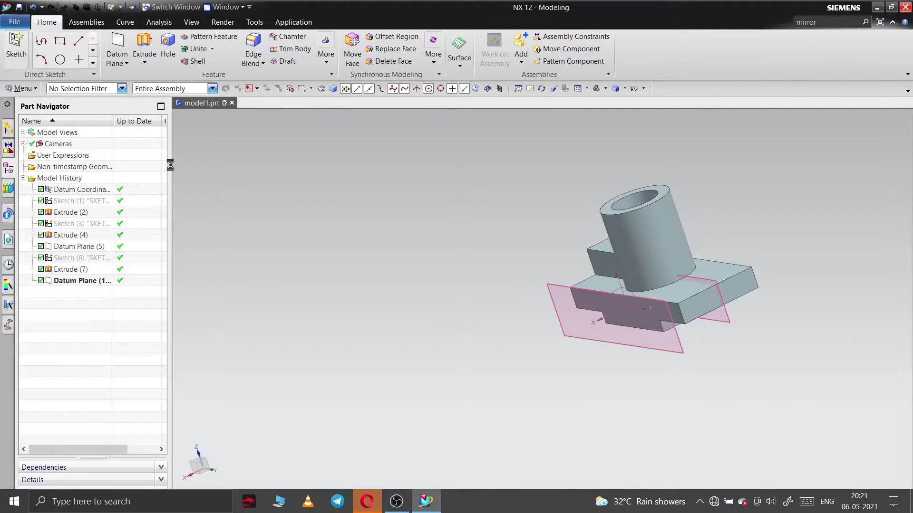
pyautogui.click(678, 347)
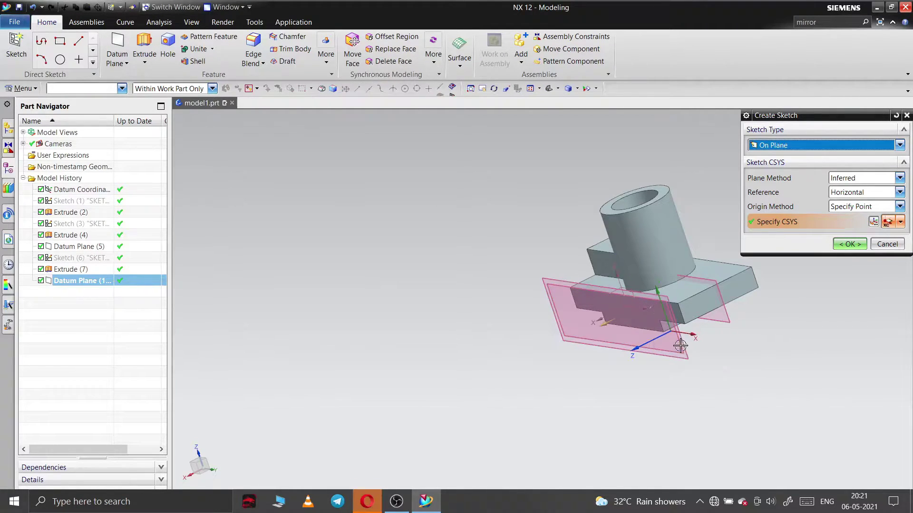
pyautogui.click(850, 244)
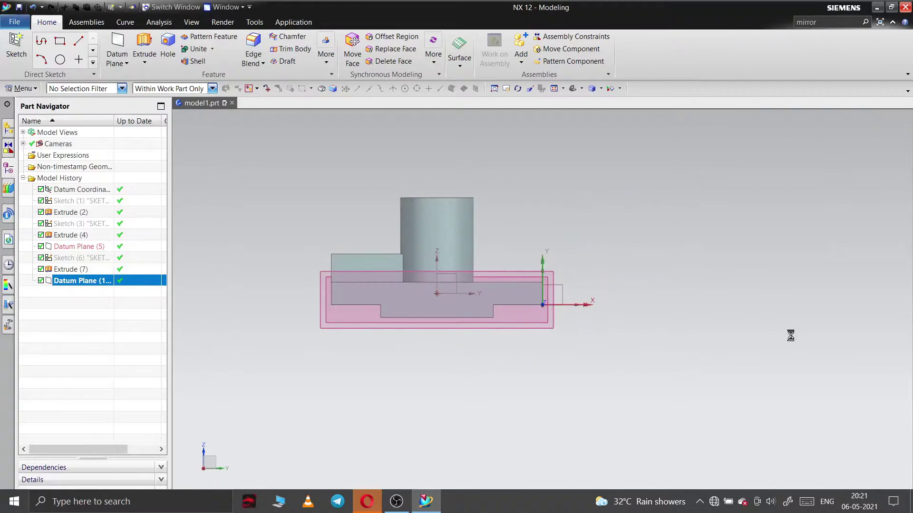
# - Sketch two concentric circles in front of the cylinder, the outer one about 39 mm in diameter
pyautogui.click(141, 42)
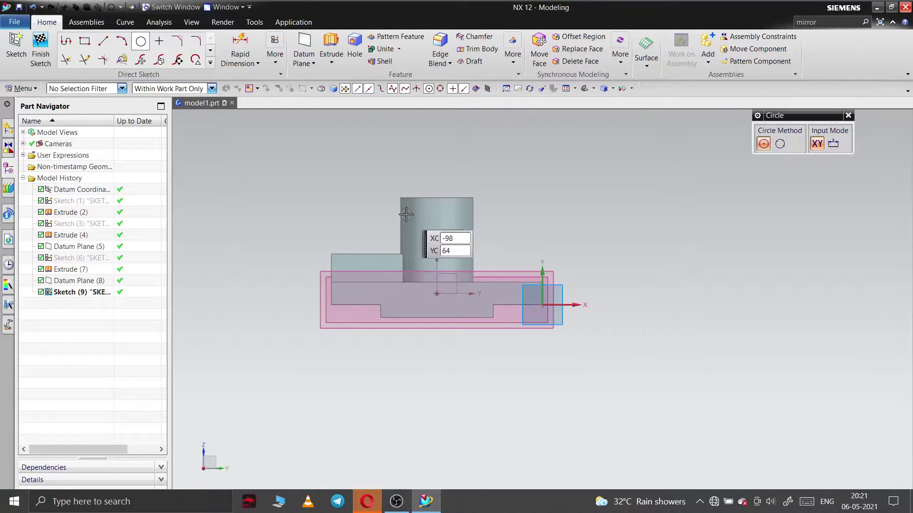
pyautogui.click(437, 241)
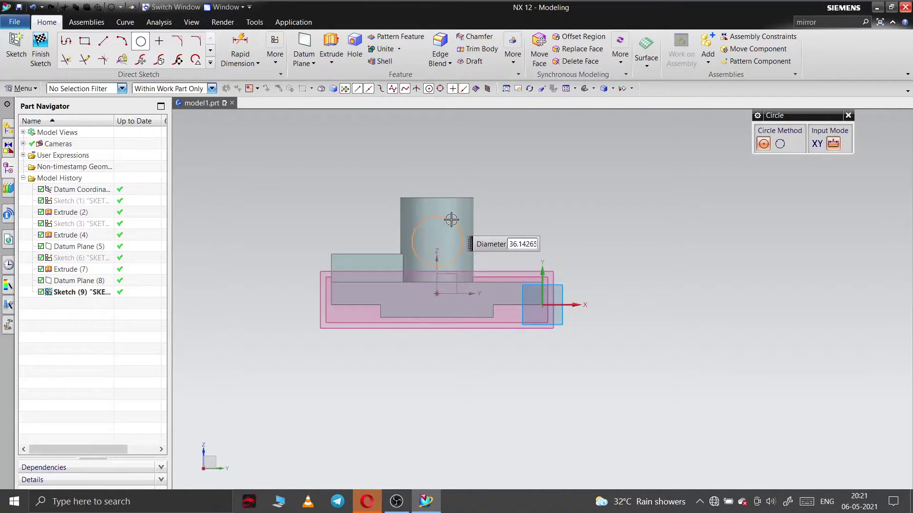
pyautogui.click(454, 220)
pyautogui.click(438, 241)
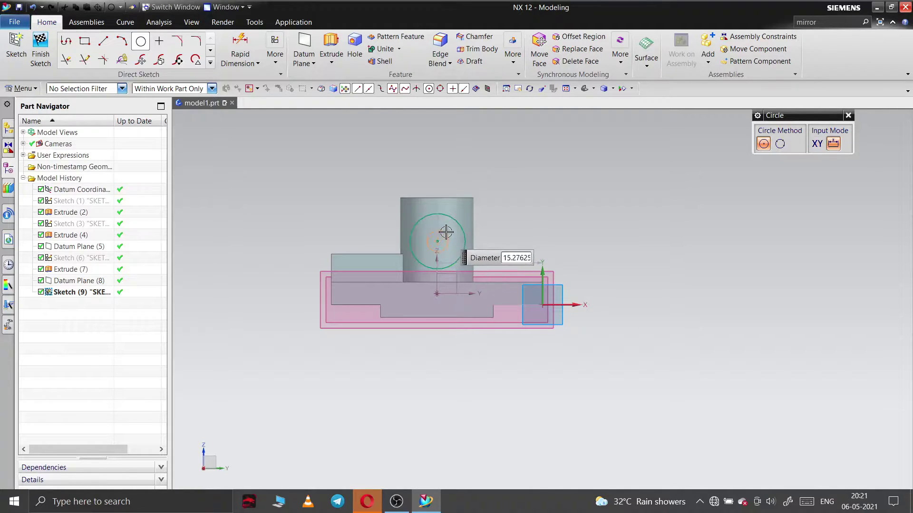
pyautogui.click(444, 228)
pyautogui.rightClick(525, 210)
pyautogui.click(541, 233)
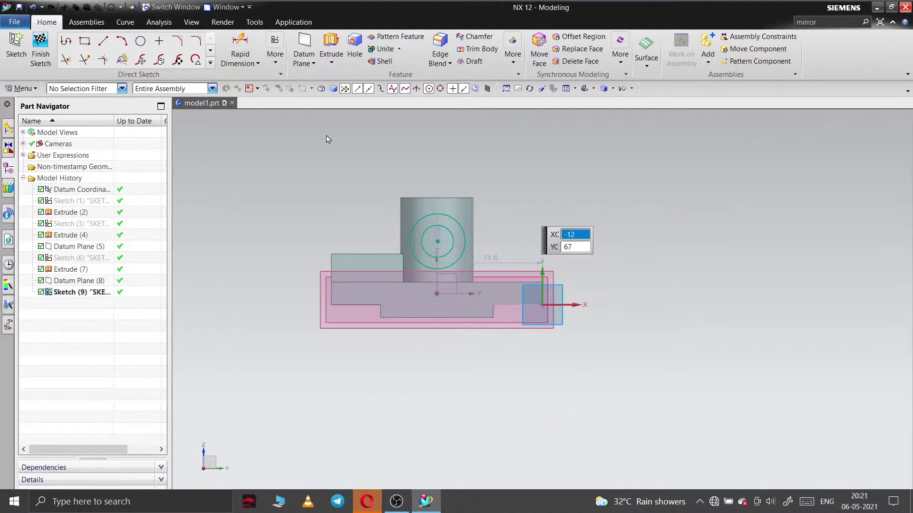
# - Align the circles' centre vertically with the datum coordinate system's origin
pyautogui.click(283, 66)
pyautogui.click(311, 100)
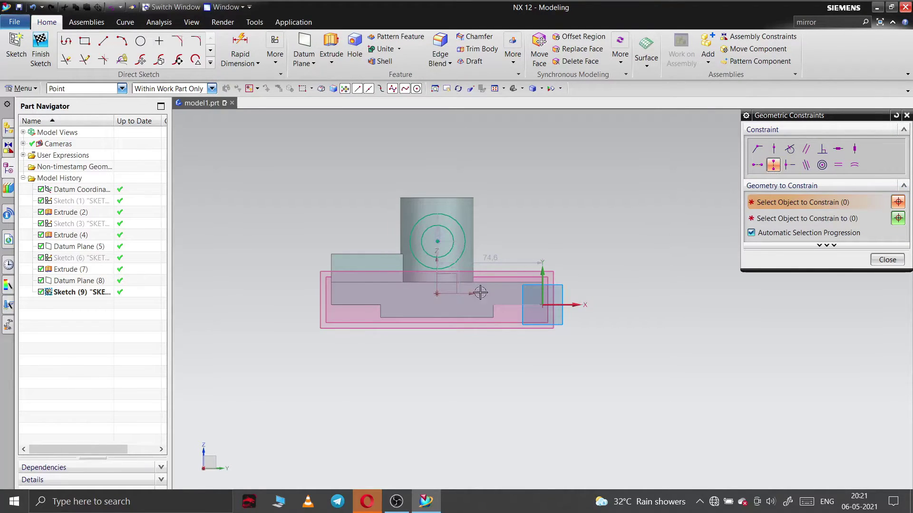
pyautogui.click(437, 294)
pyautogui.click(877, 261)
# - Dimension the outer circle's diameter as 44 mm
pyautogui.click(254, 51)
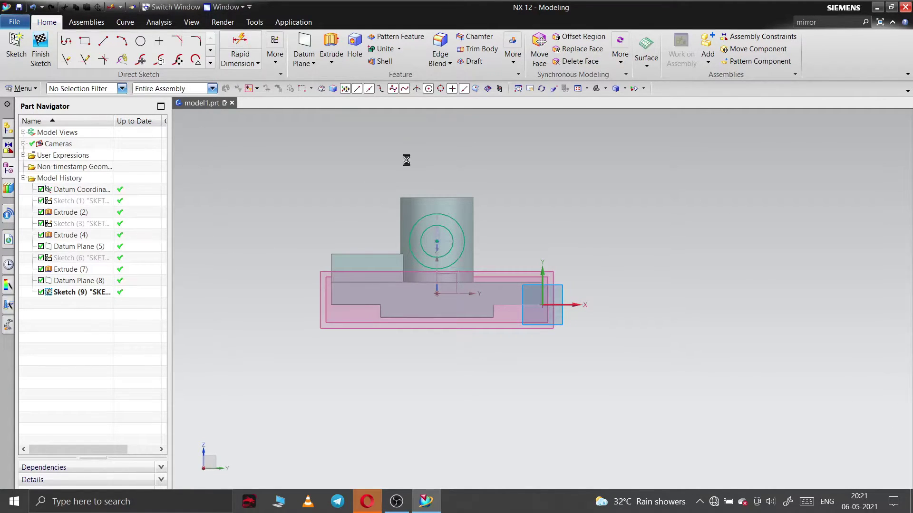
pyautogui.click(464, 230)
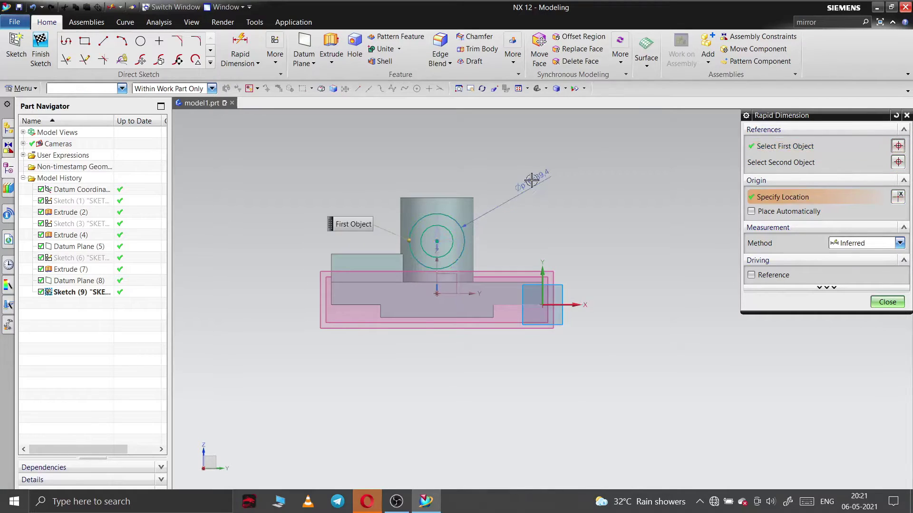
pyautogui.click(538, 174)
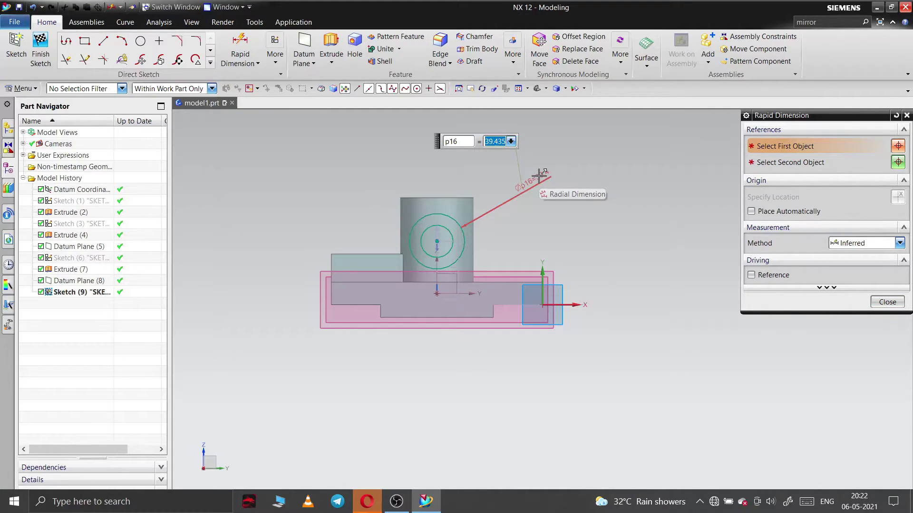
pyautogui.write('44')
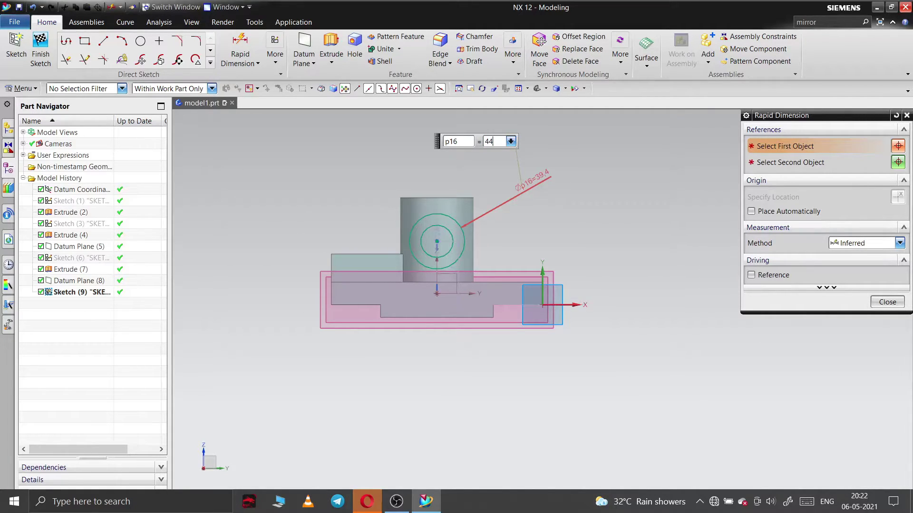
pyautogui.press('Return')
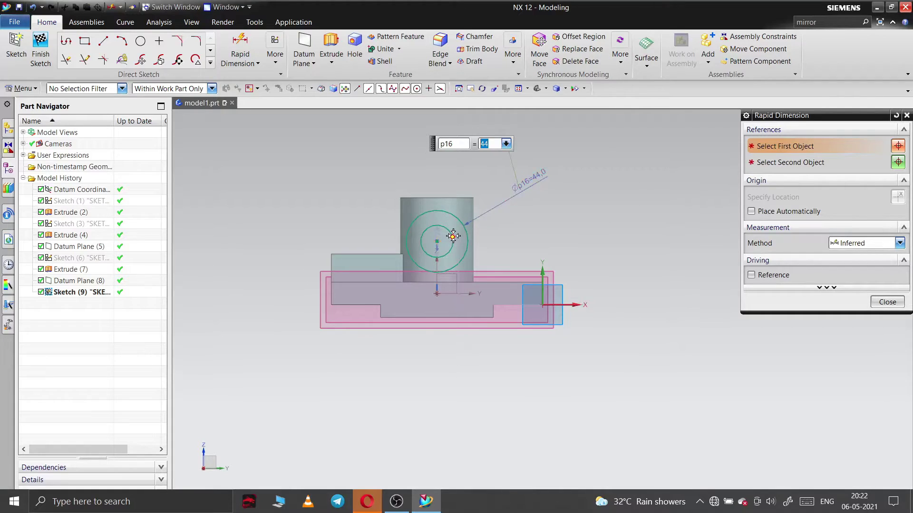
# - Dimension the inner circle's diameter as 24 mm
pyautogui.click(452, 236)
pyautogui.click(542, 230)
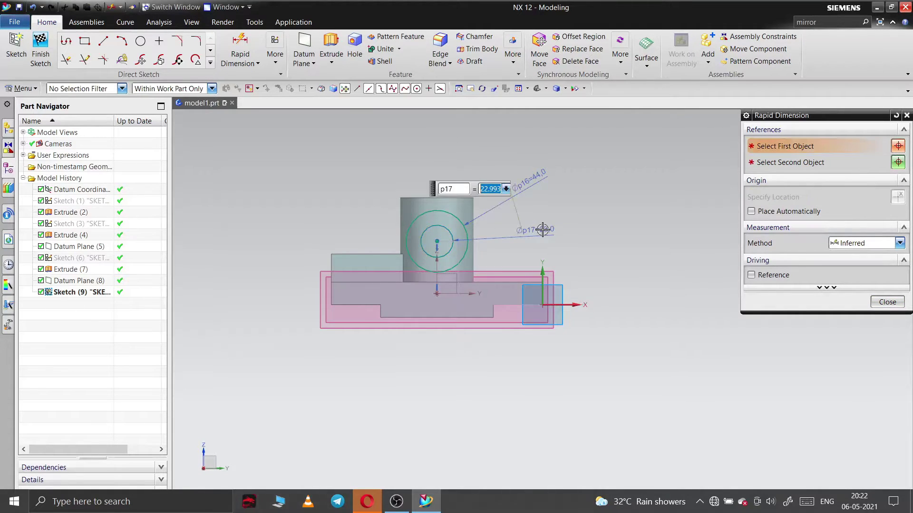
pyautogui.write('24')
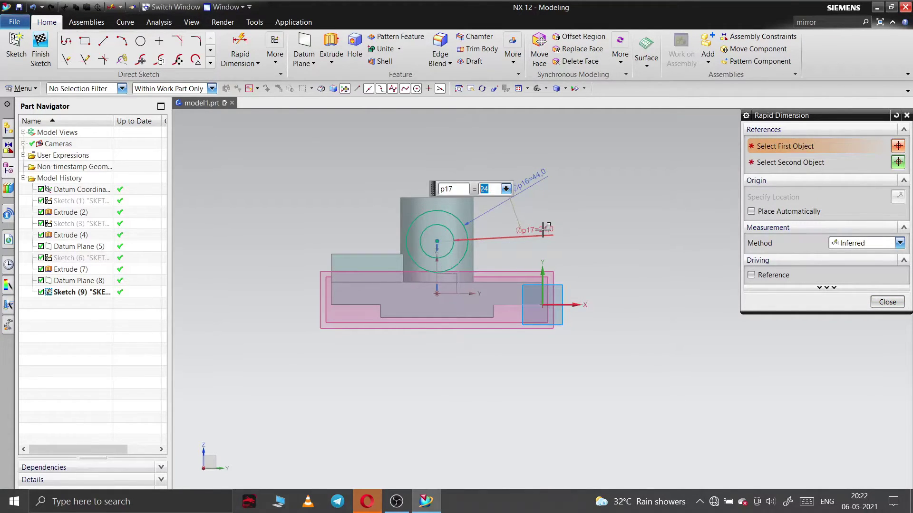
pyautogui.click(887, 302)
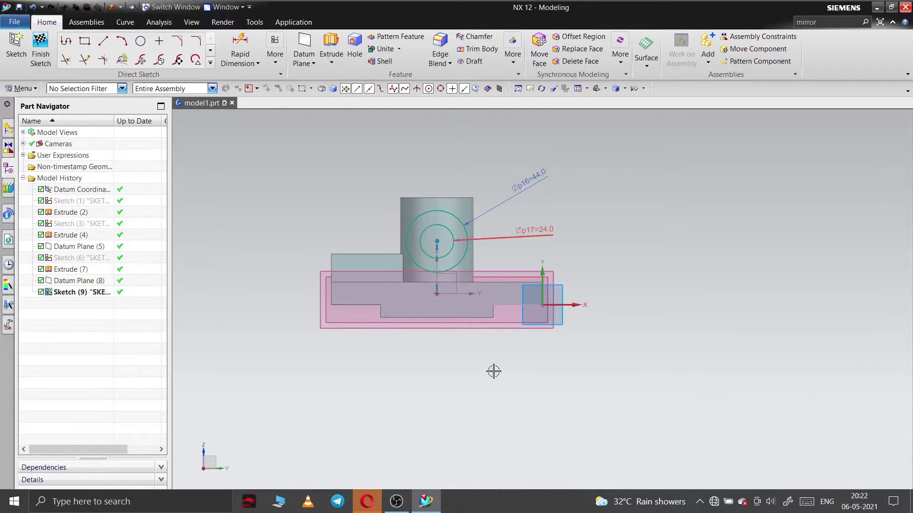
# - Dimension the circles' centre 55 mm above the midpoint of the base's bottom edge and finish the sketch
pyautogui.click(435, 317)
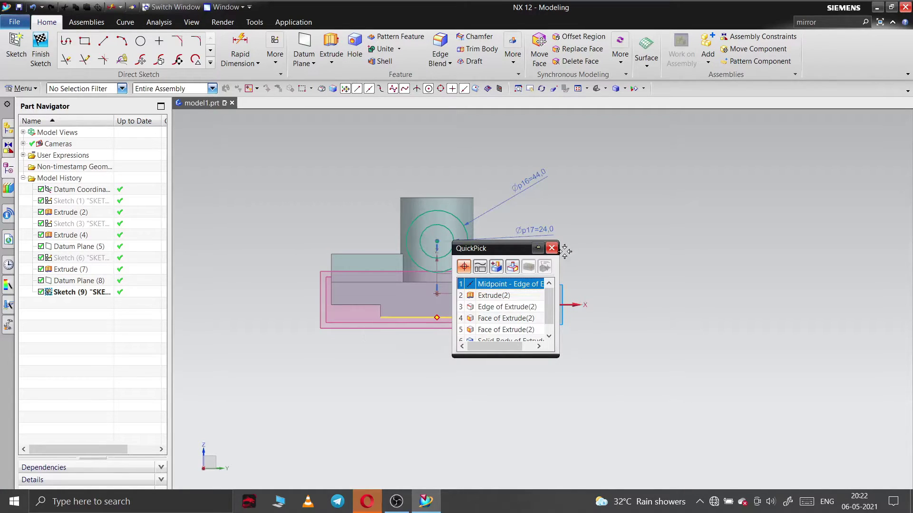
pyautogui.click(523, 283)
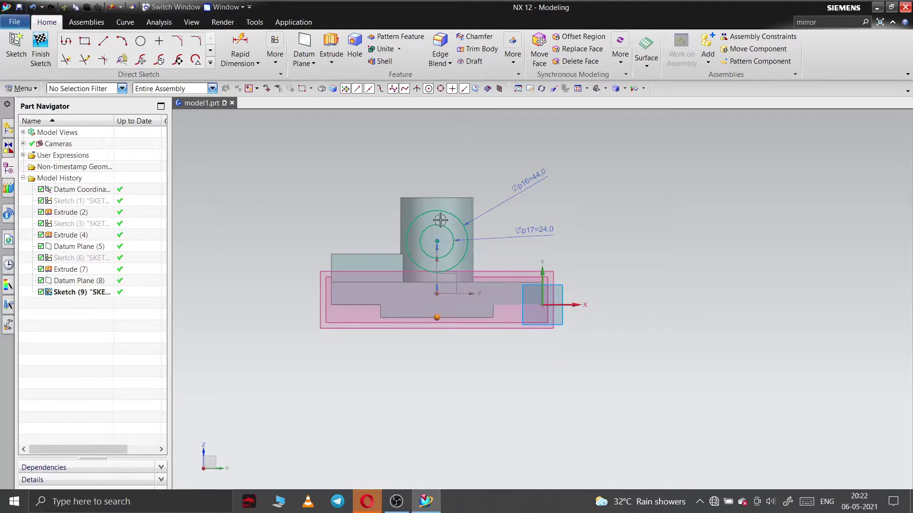
pyautogui.click(437, 242)
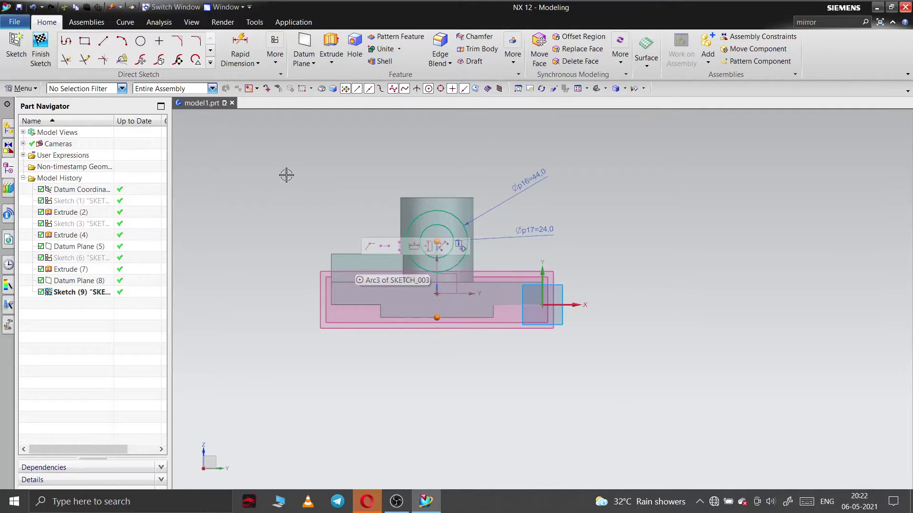
pyautogui.click(243, 61)
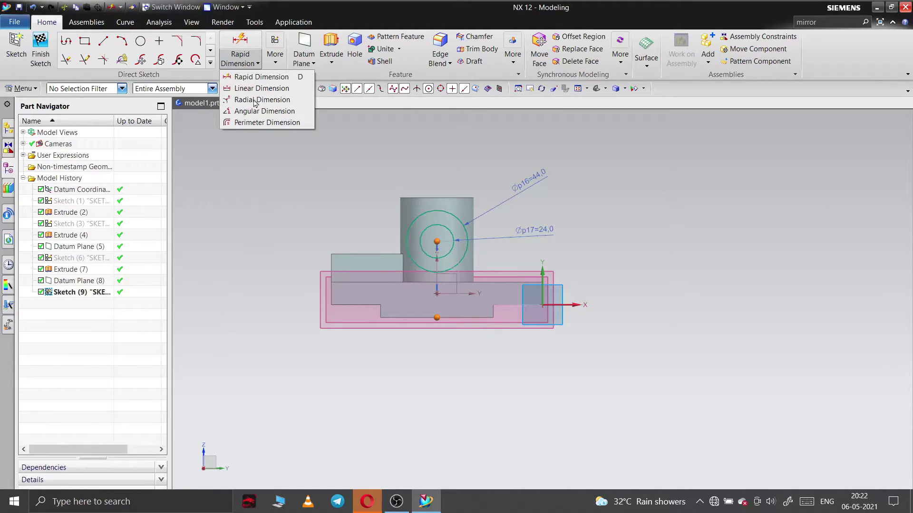
pyautogui.click(259, 77)
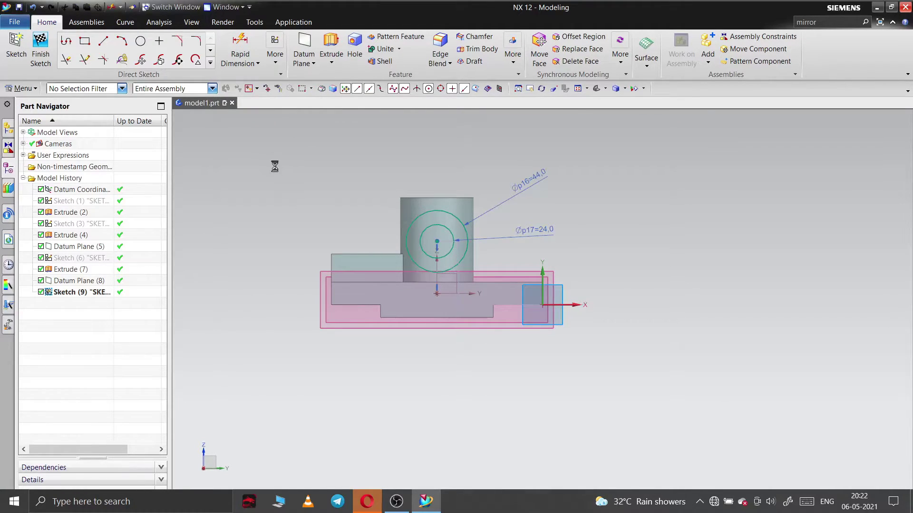
pyautogui.click(434, 245)
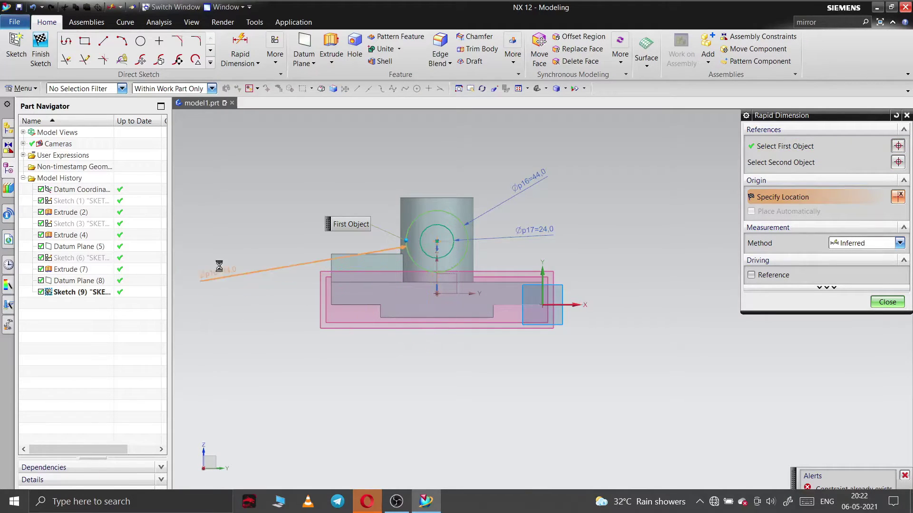
pyautogui.click(436, 317)
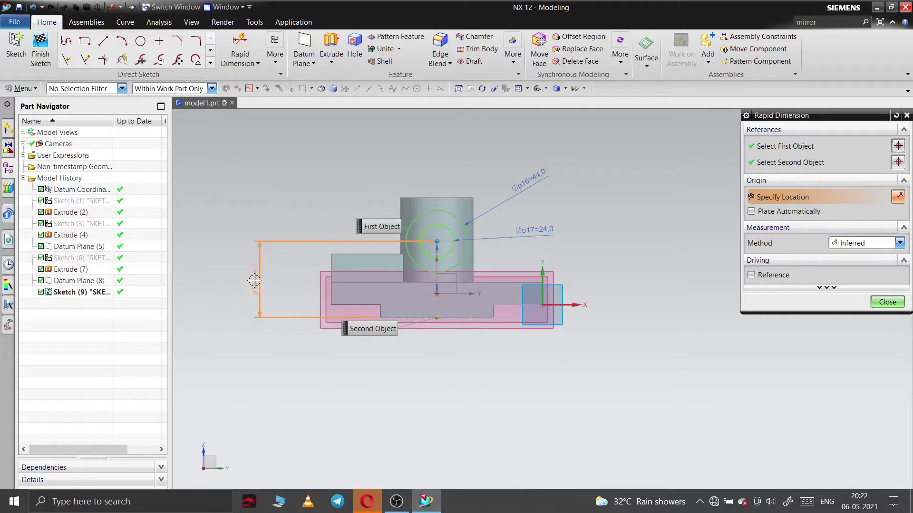
pyautogui.click(254, 280)
pyautogui.write('55')
pyautogui.press('Return')
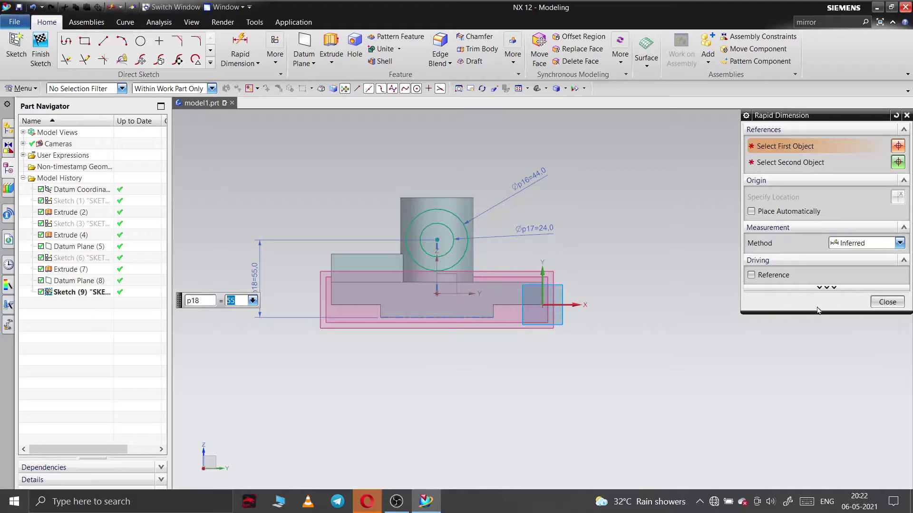
pyautogui.click(887, 302)
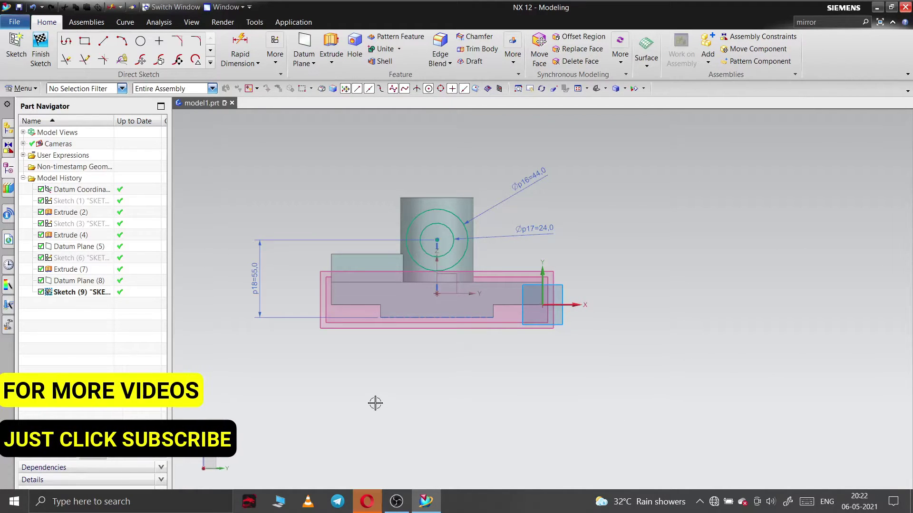
pyautogui.rightClick(449, 367)
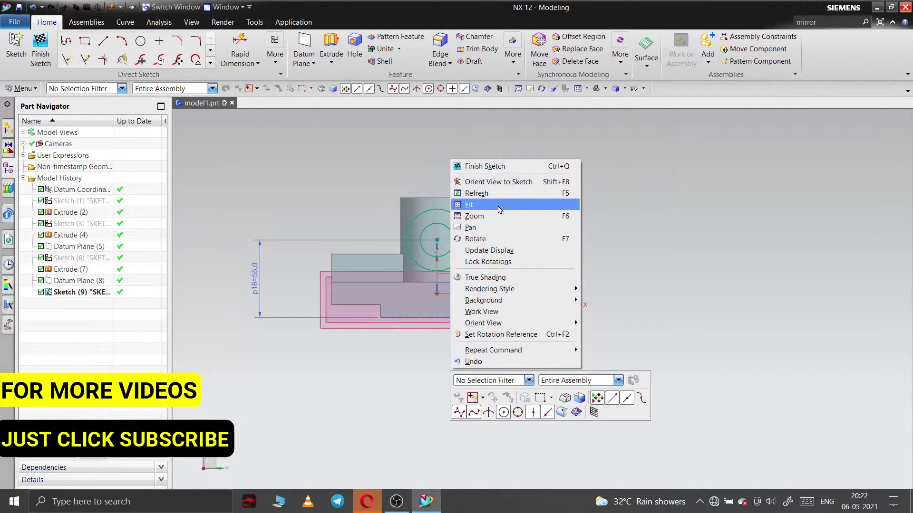
pyautogui.click(644, 281)
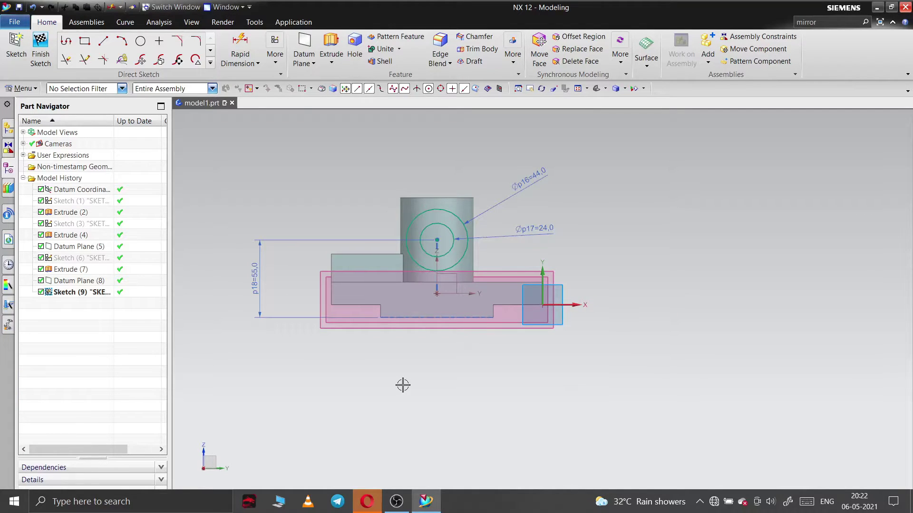
pyautogui.click(40, 52)
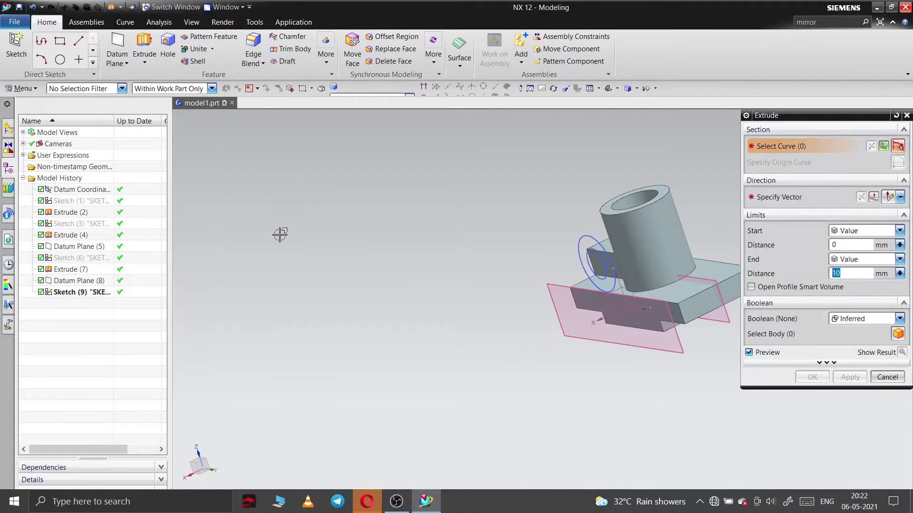
# - Extrude the two concentric circles with the start limit Until Selected at the vertical cylinder's outer face and an end distance of 10 mm
pyautogui.click(98, 295)
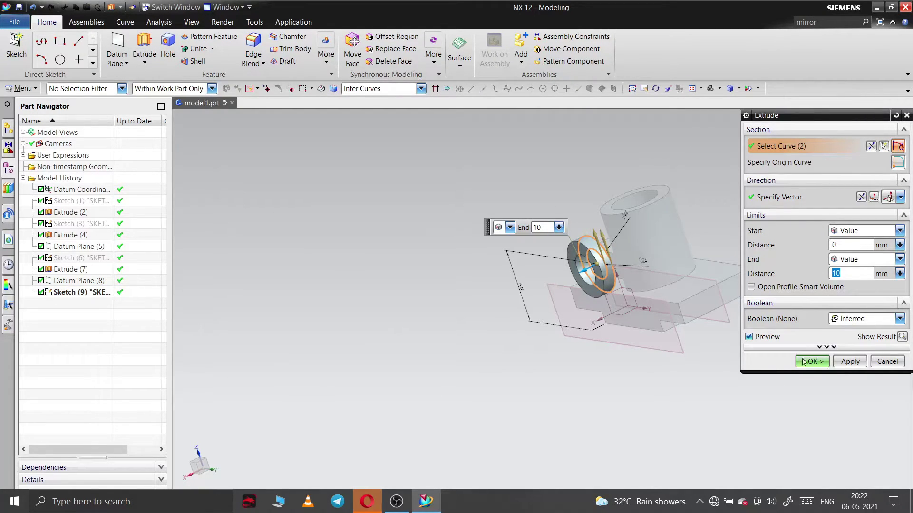
pyautogui.click(899, 230)
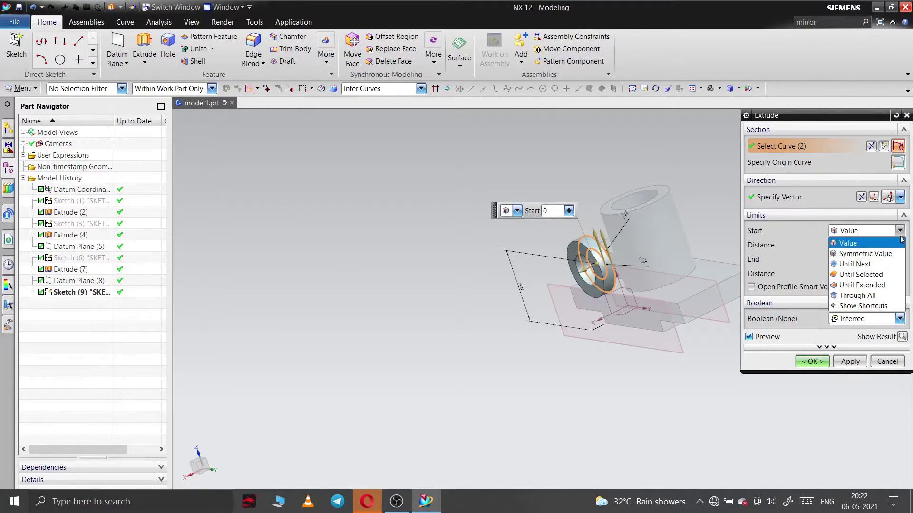
pyautogui.click(880, 275)
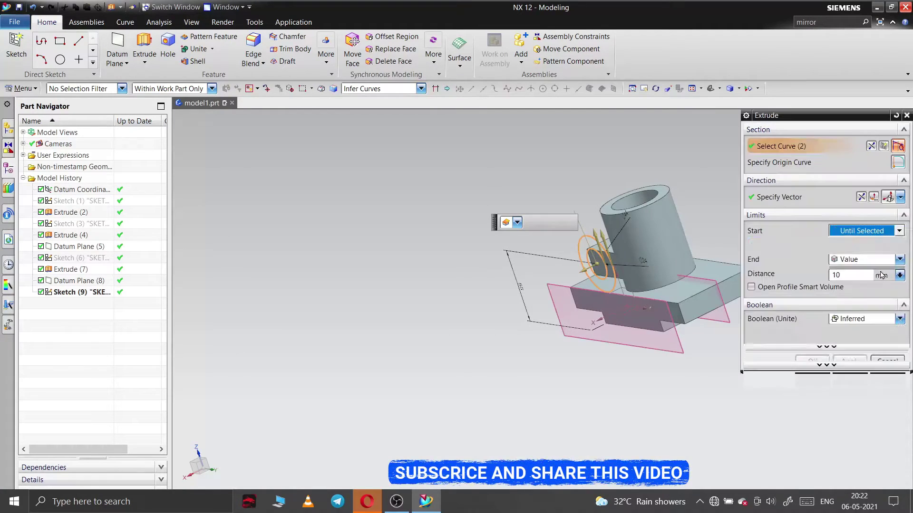
pyautogui.click(644, 244)
pyautogui.click(901, 355)
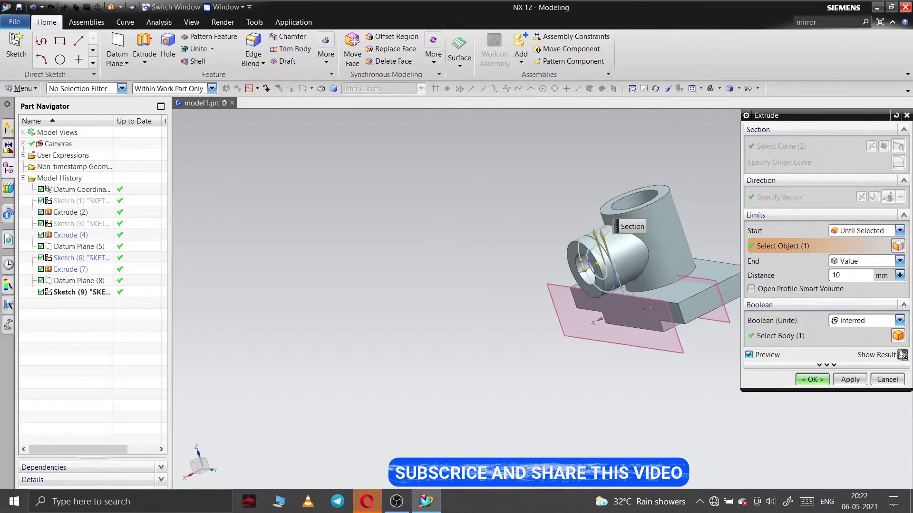
pyautogui.click(814, 380)
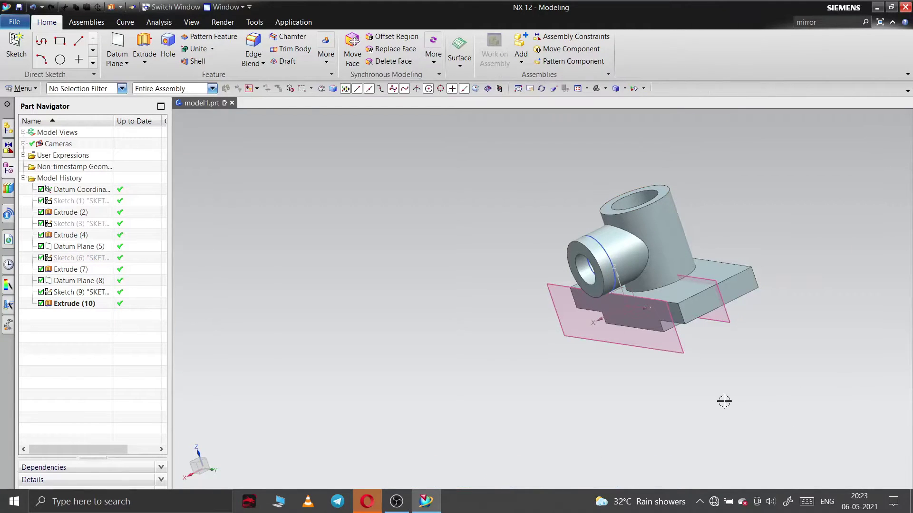
# - Edit the round boss's extrusion with rollback and set its end distance to 0 mm
pyautogui.moveTo(428, 307); pyautogui.dragTo(344, 329, button='middle')
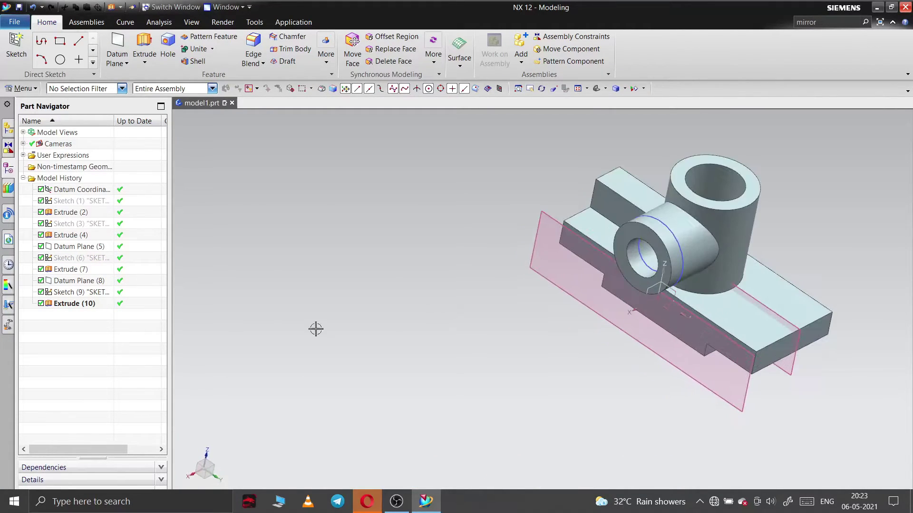
pyautogui.rightClick(76, 304)
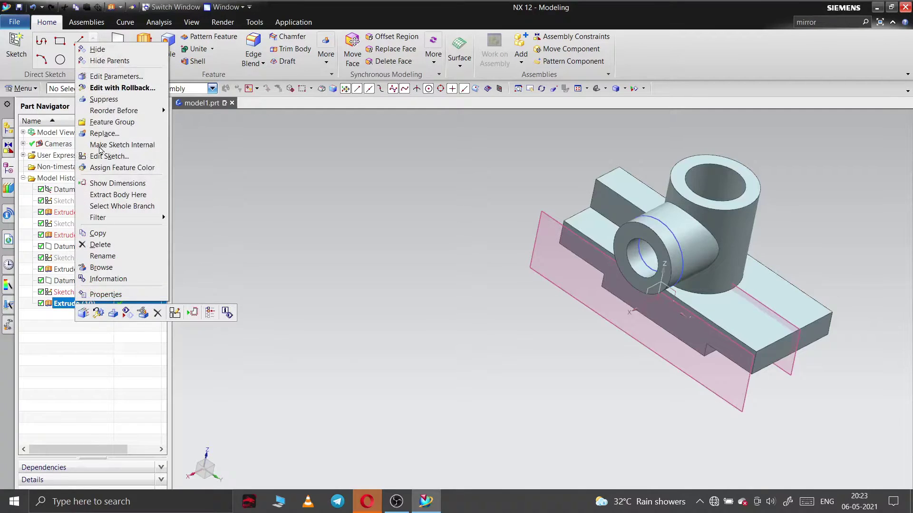
pyautogui.click(110, 89)
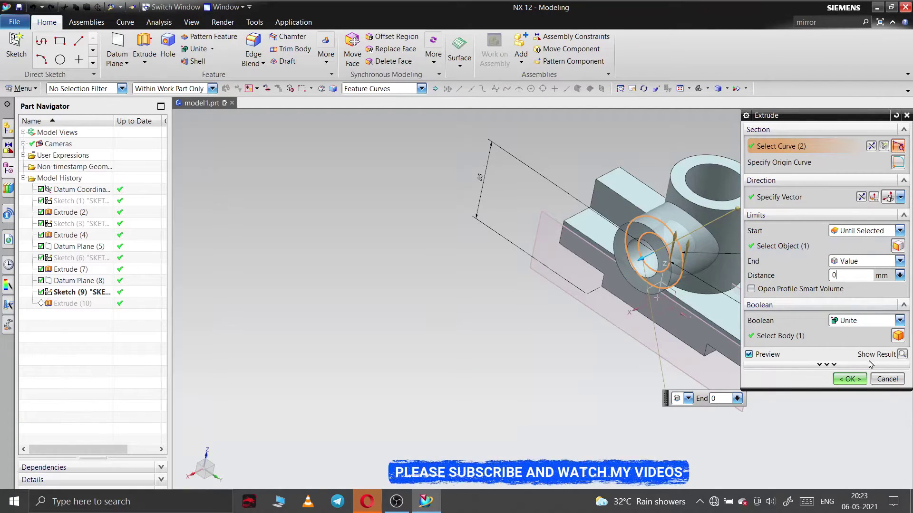
pyautogui.click(902, 354)
pyautogui.click(849, 380)
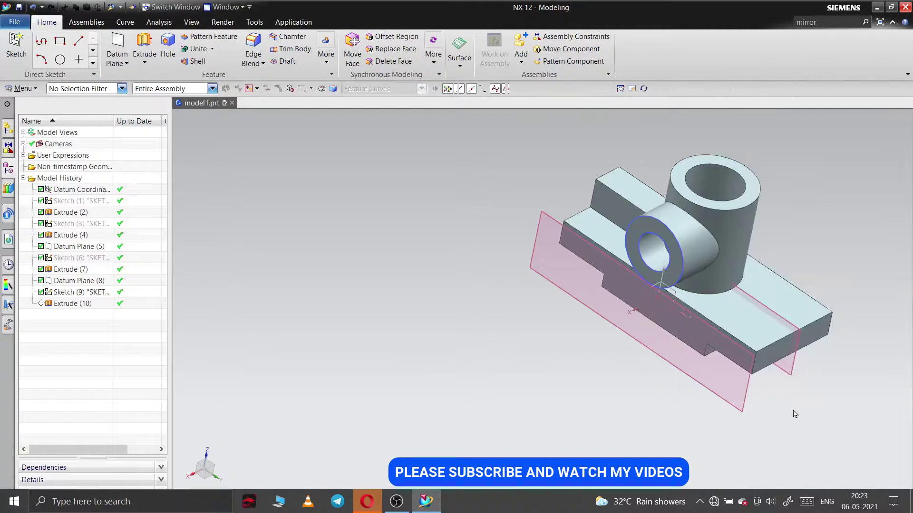
# - Hide Datum Plane (8), Datum Plane (5) and the sketch of the two concentric circles
pyautogui.moveTo(564, 303)
pyautogui.mouseDown(button='middle')
pyautogui.moveTo(547, 334)
pyautogui.moveTo(548, 295)
pyautogui.moveTo(550, 307)
pyautogui.mouseUp(button='middle')
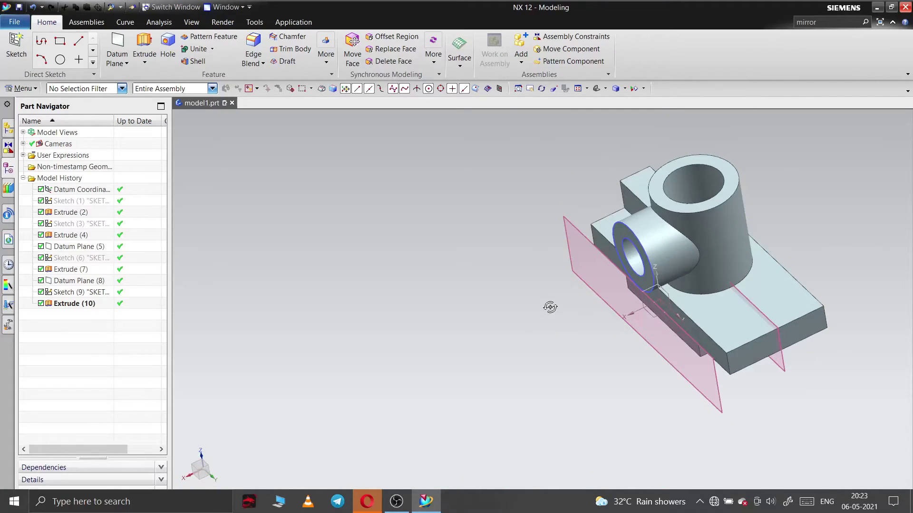
pyautogui.rightClick(88, 283)
pyautogui.click(114, 8)
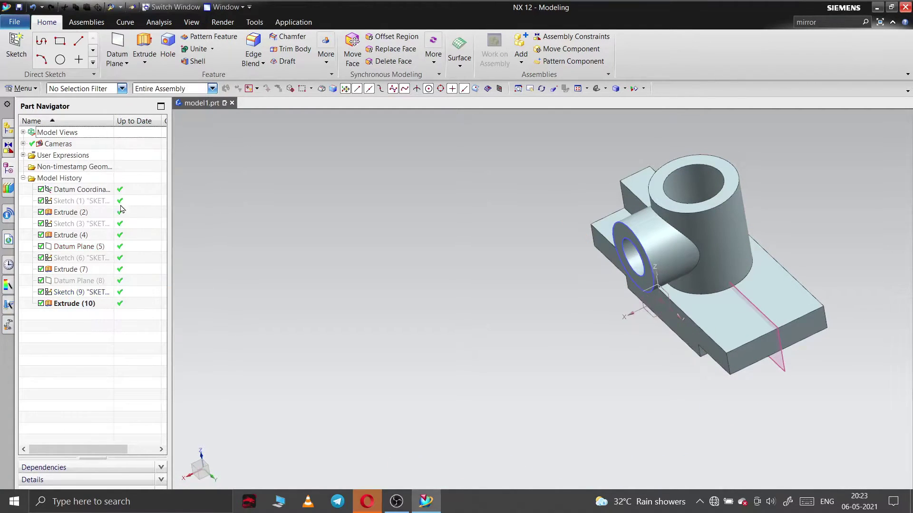
pyautogui.rightClick(75, 246)
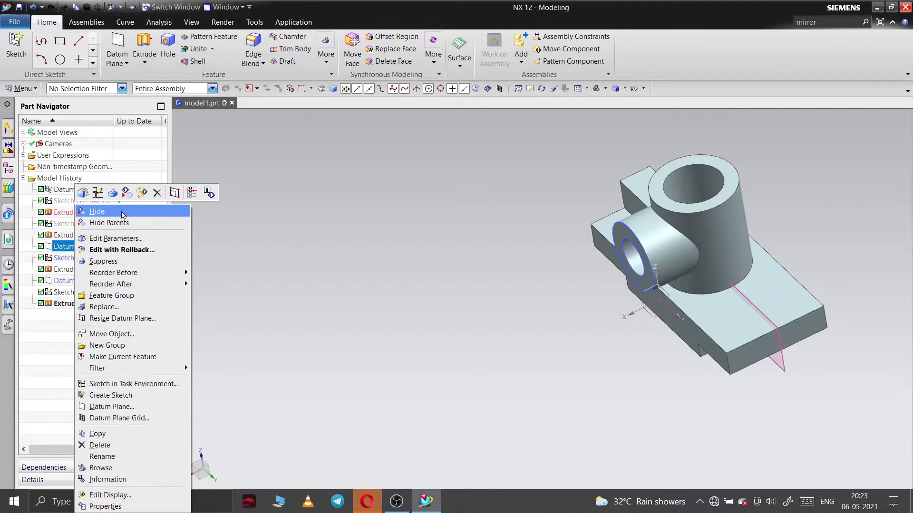
pyautogui.click(92, 208)
pyautogui.moveTo(419, 281); pyautogui.dragTo(189, 299, button='middle')
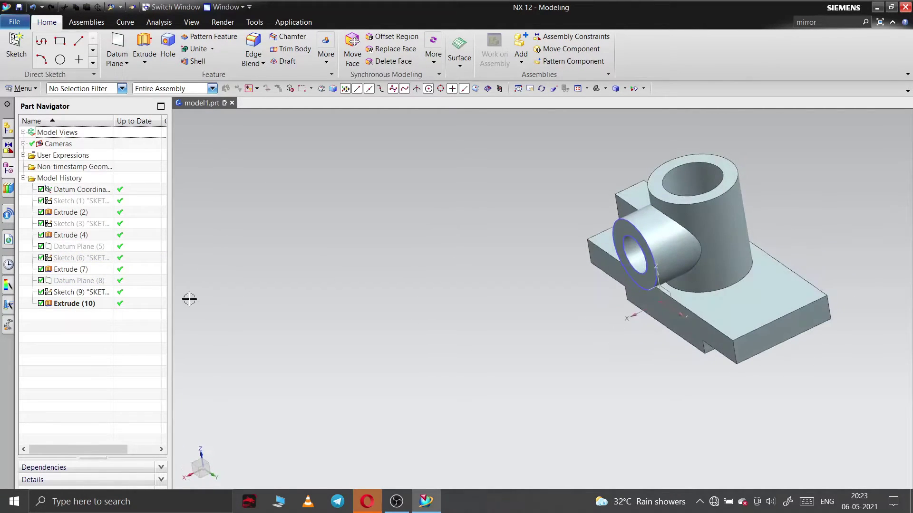
pyautogui.rightClick(109, 292)
pyautogui.click(116, 9)
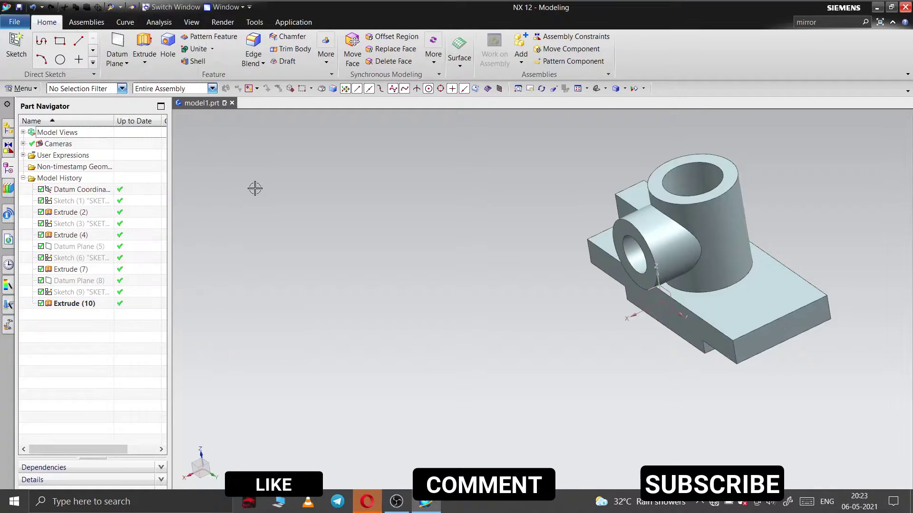
pyautogui.click(367, 502)
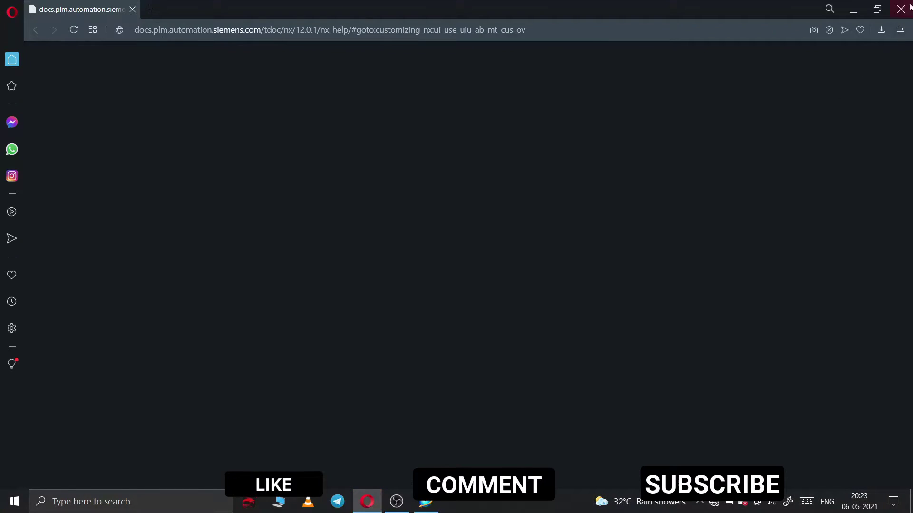
pyautogui.click(366, 501)
# - Edit the boss sketch, delete the inner 24 mm circle and finish the sketch
pyautogui.moveTo(562, 218)
pyautogui.mouseDown(button='middle')
pyautogui.moveTo(607, 182)
pyautogui.moveTo(569, 286)
pyautogui.moveTo(576, 190)
pyautogui.moveTo(568, 218)
pyautogui.moveTo(572, 209)
pyautogui.mouseUp(button='middle')
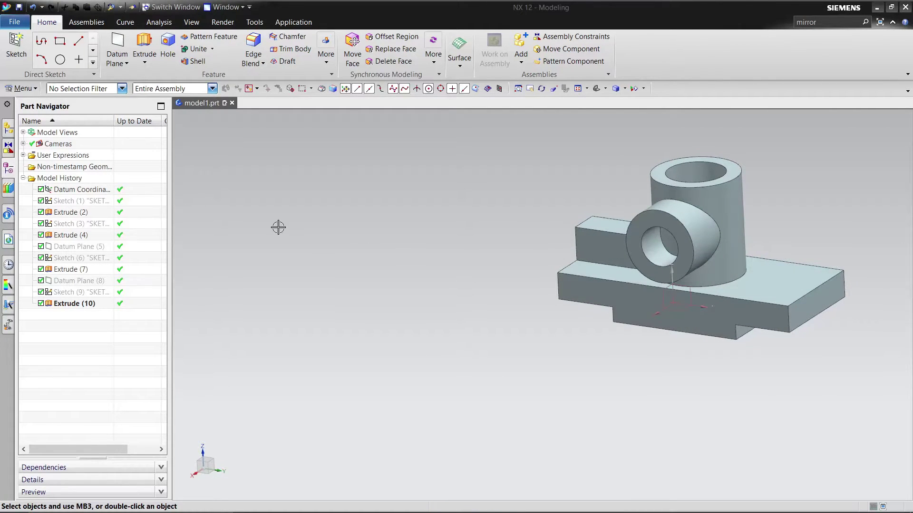
pyautogui.rightClick(60, 292)
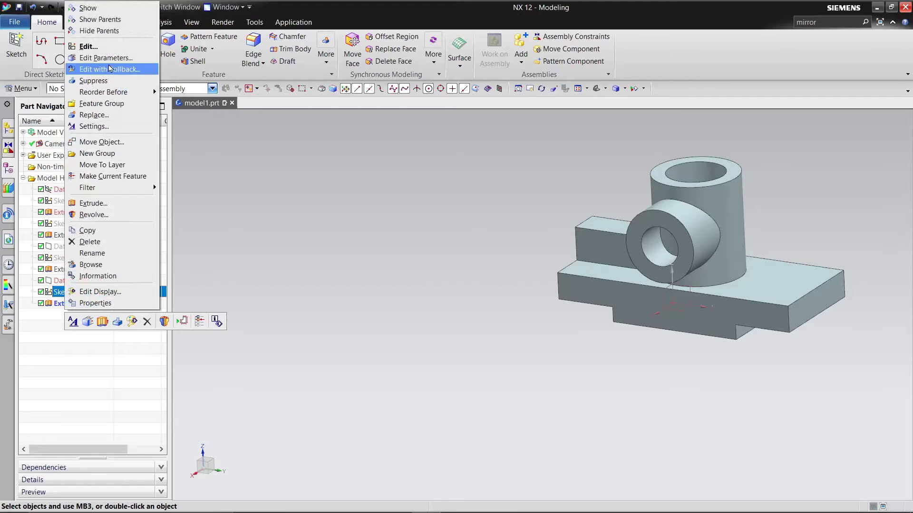
pyautogui.click(106, 48)
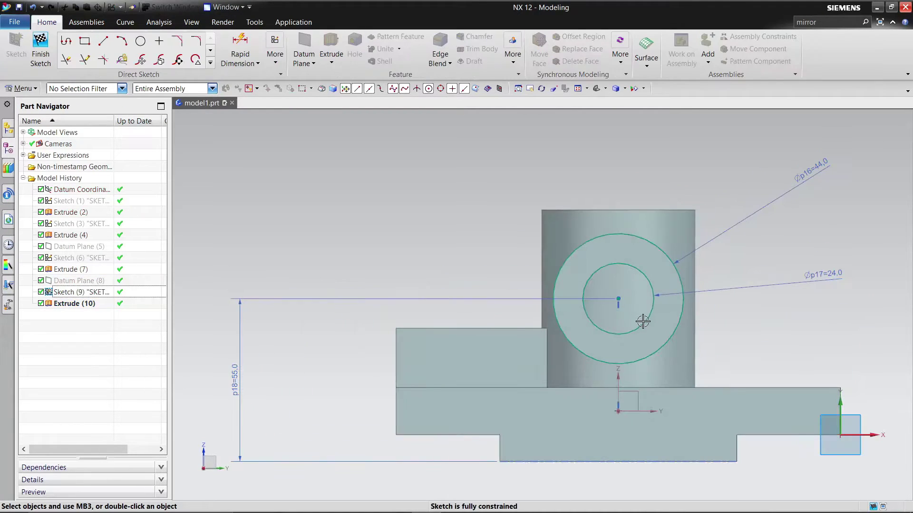
pyautogui.click(646, 276)
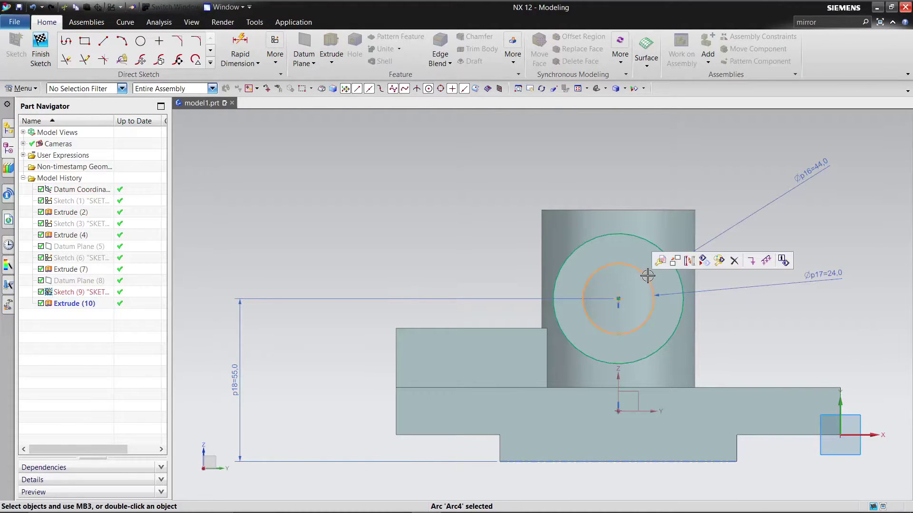
pyautogui.click(687, 263)
pyautogui.click(41, 55)
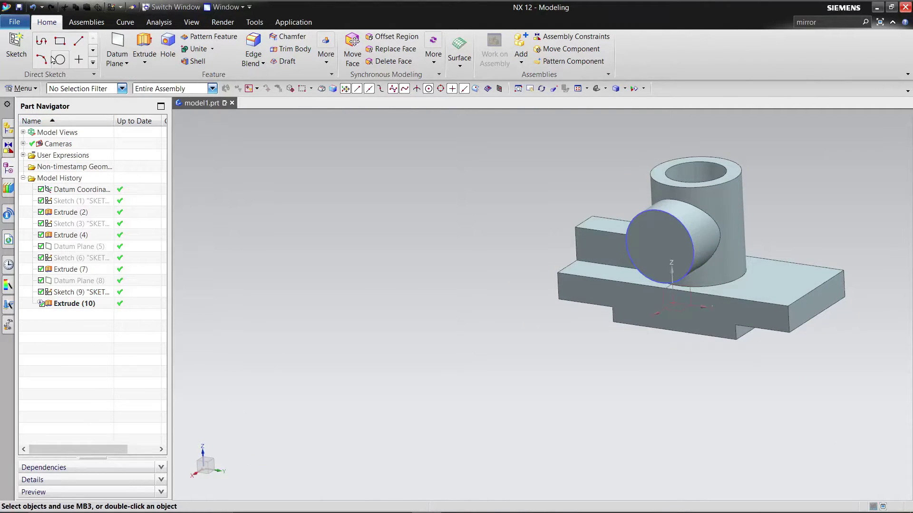
# - Sketch a 24 mm diameter circle centred on the round boss's front face and finish the sketch
pyautogui.click(31, 59)
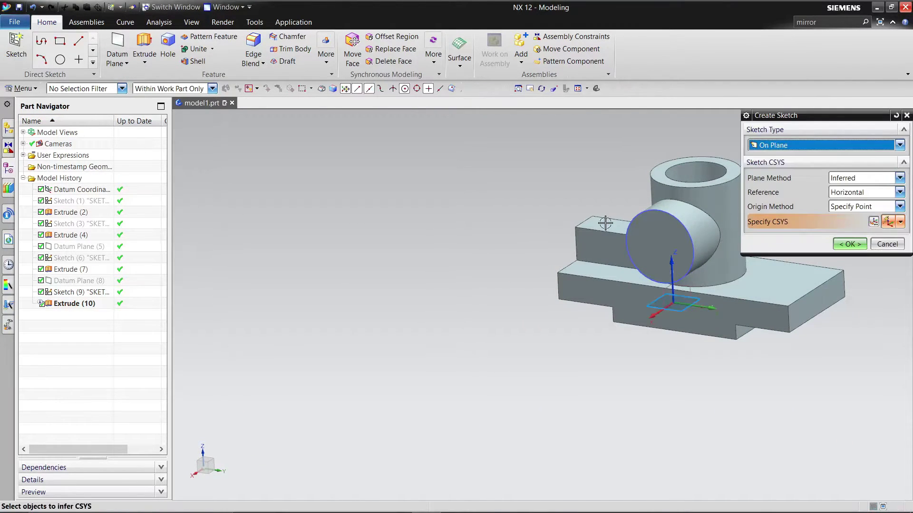
pyautogui.click(659, 245)
pyautogui.click(850, 244)
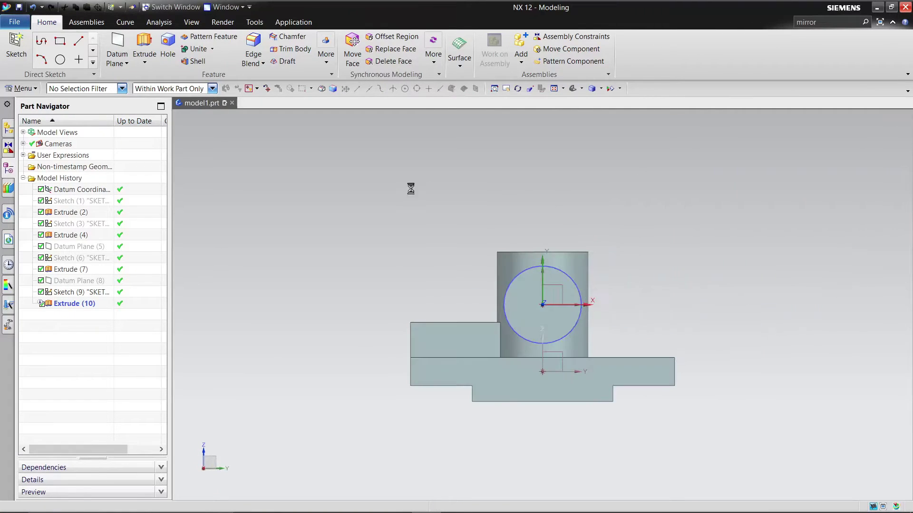
pyautogui.click(141, 42)
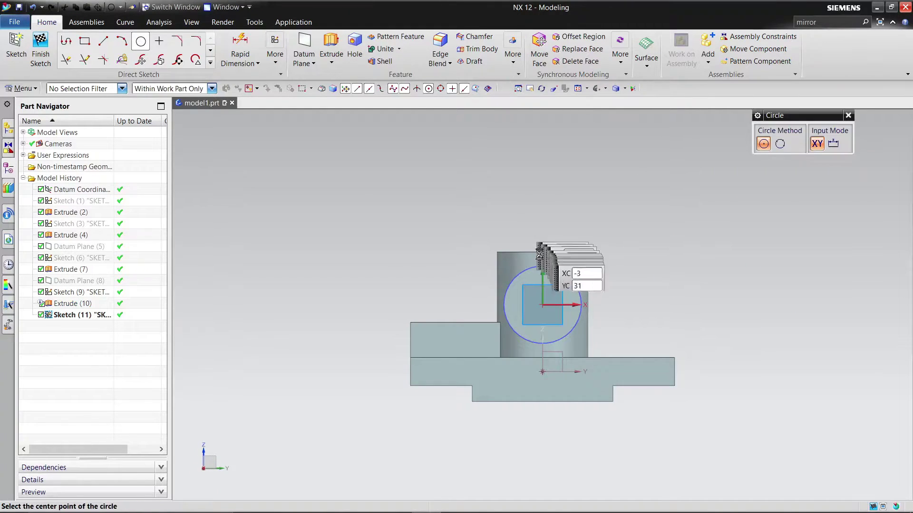
pyautogui.click(541, 304)
pyautogui.write('24')
pyautogui.press('Return')
pyautogui.rightClick(608, 228)
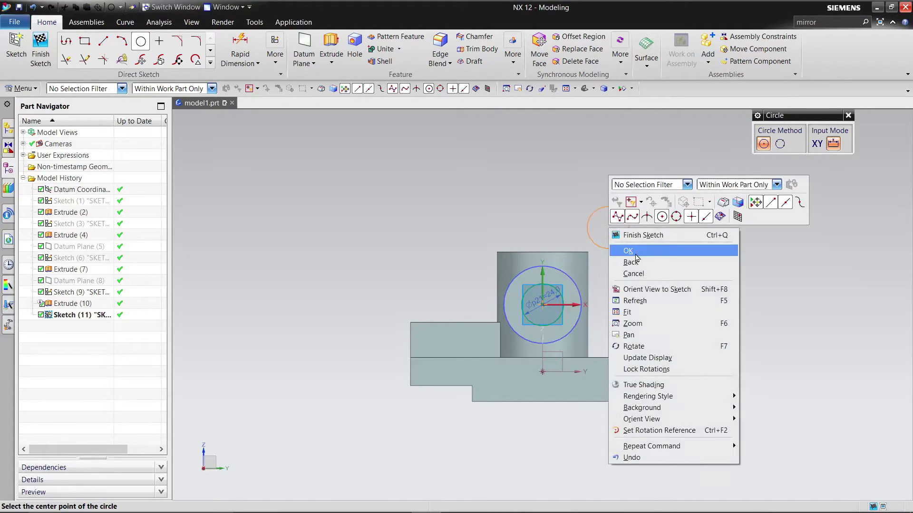
pyautogui.click(635, 254)
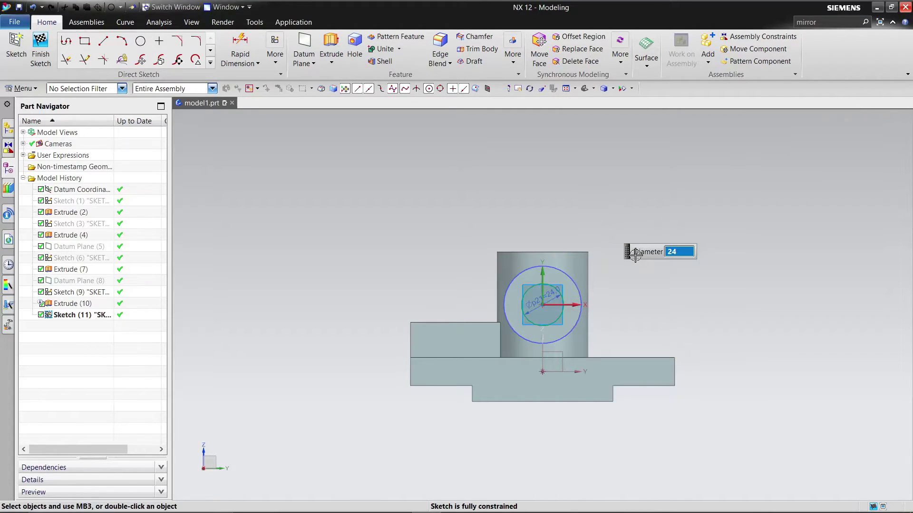
pyautogui.click(35, 57)
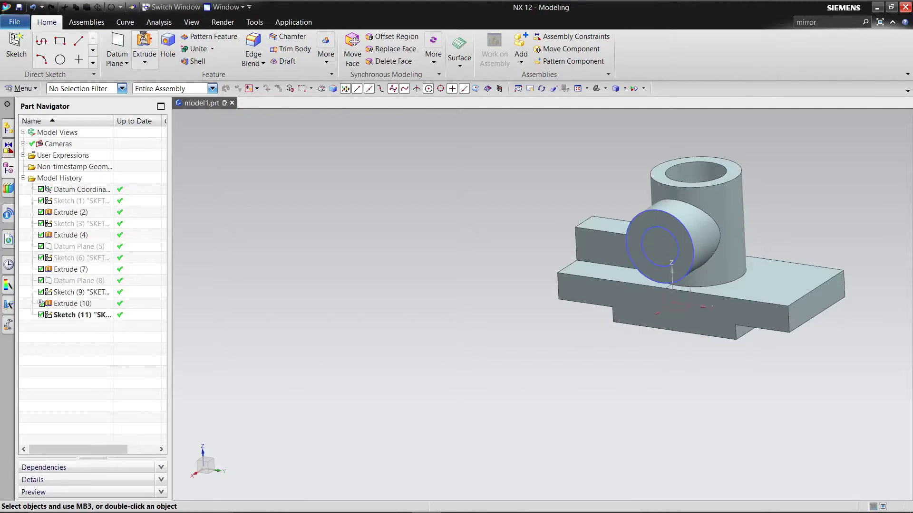
# - Start extruding the 24 mm circle's sketch with reversed direction and the Boolean set to Subtract
pyautogui.click(144, 40)
pyautogui.click(70, 316)
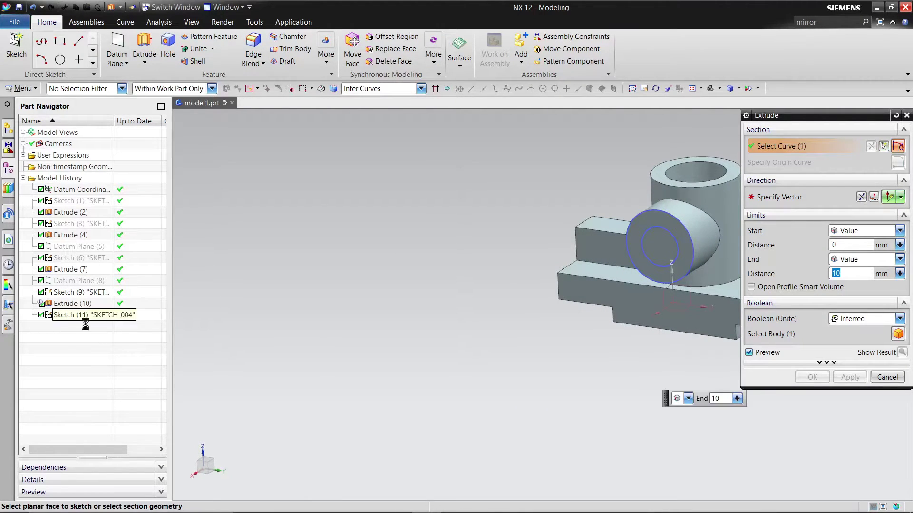
pyautogui.click(861, 196)
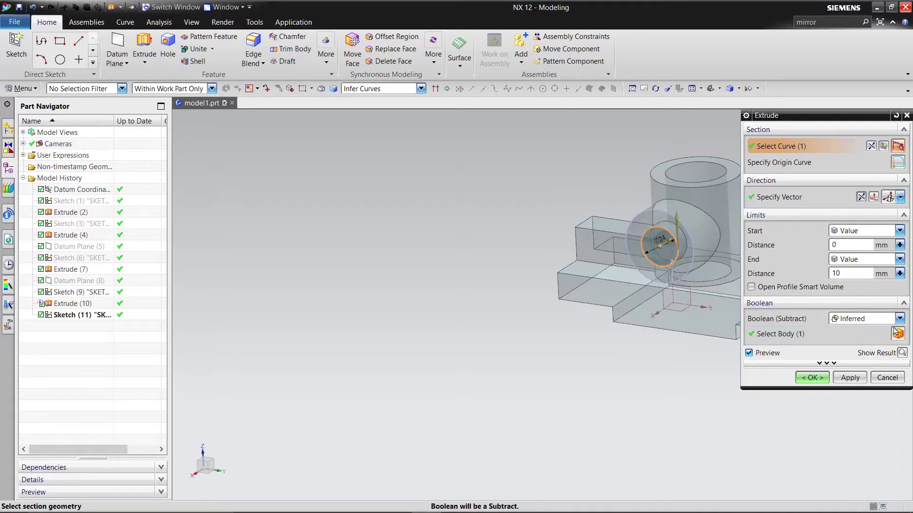
pyautogui.click(900, 319)
pyautogui.click(875, 352)
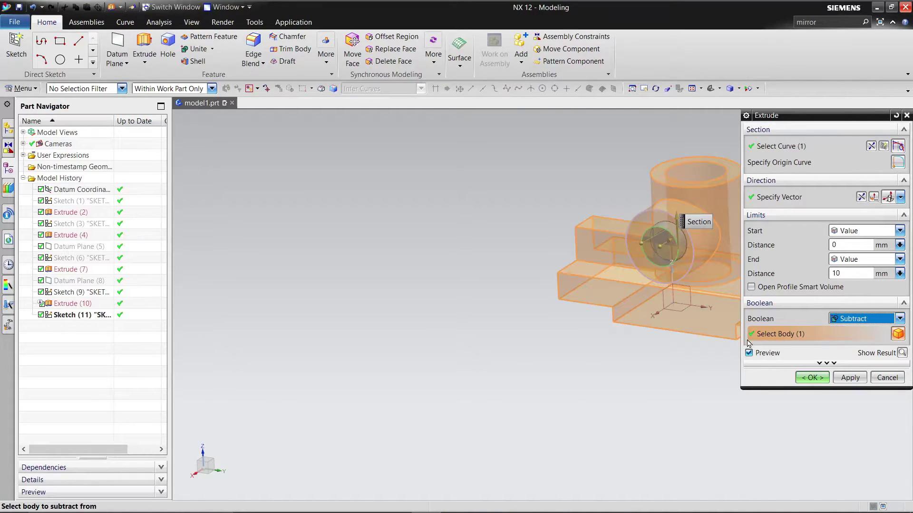
# - Try the cut's start limit as Until Next and preview the result
pyautogui.click(900, 231)
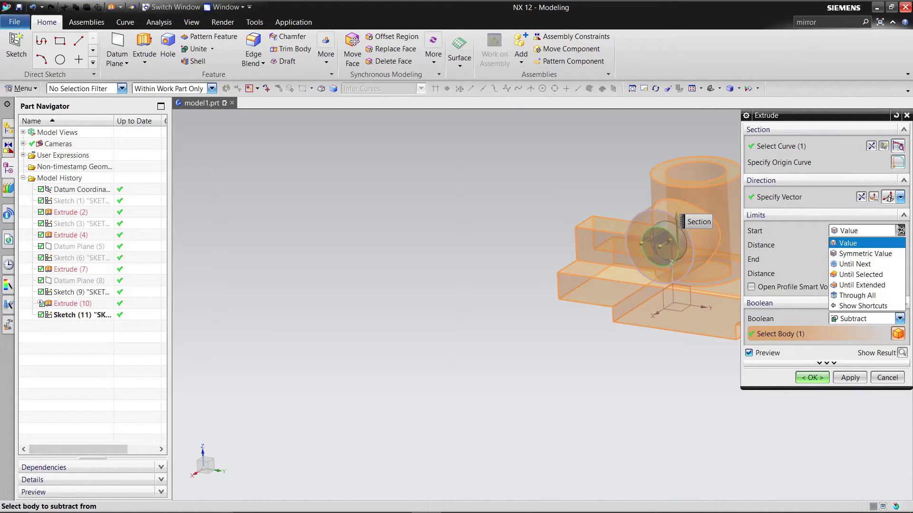
pyautogui.click(877, 264)
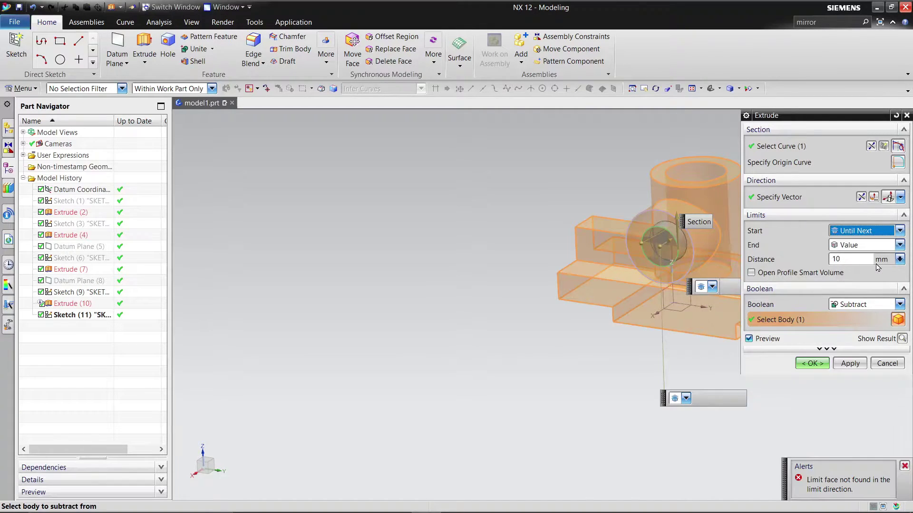
pyautogui.click(901, 339)
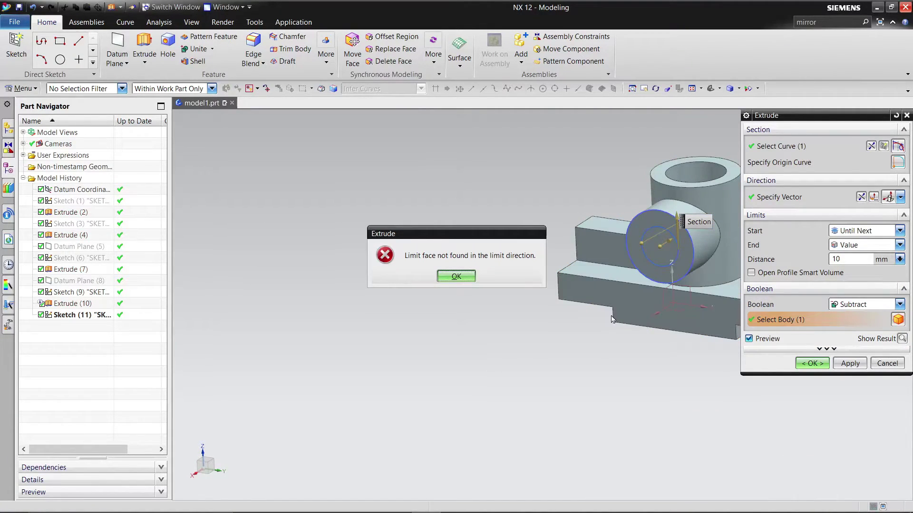
pyautogui.click(465, 282)
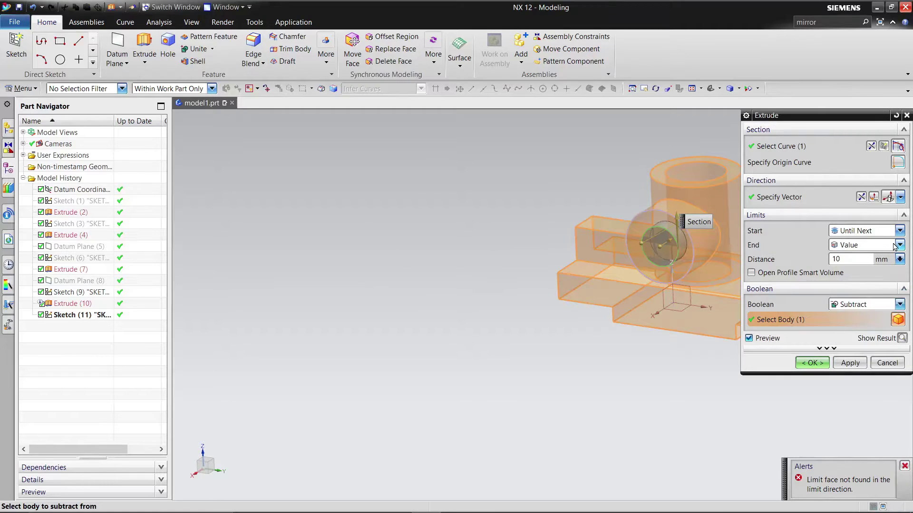
# - Set the cut's start limit to Until Selected at the vertical cylinder's inner bore face, keep the 10 mm end distance and create the cut
pyautogui.click(900, 231)
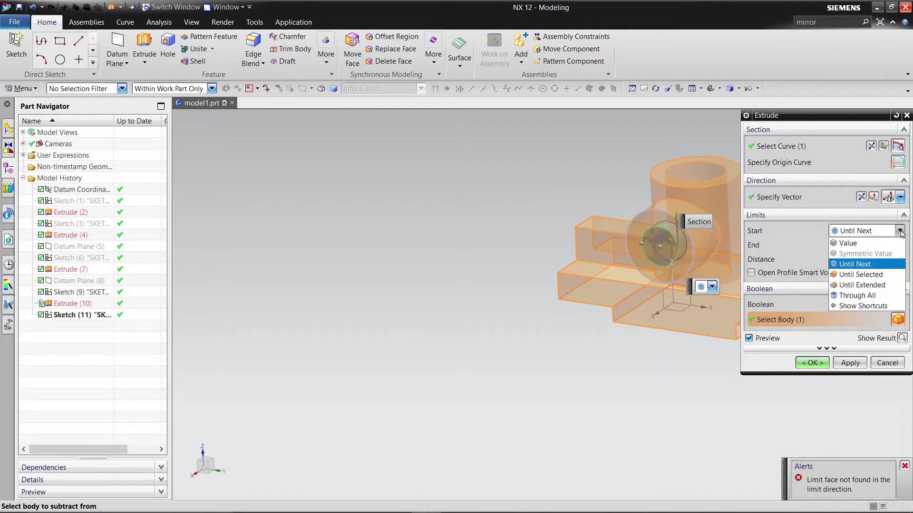
pyautogui.click(900, 231)
pyautogui.click(900, 231)
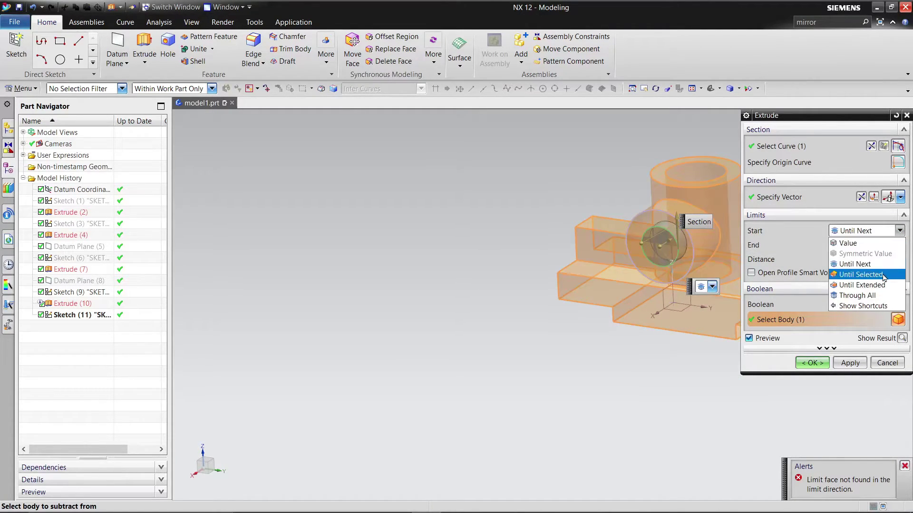
pyautogui.click(861, 275)
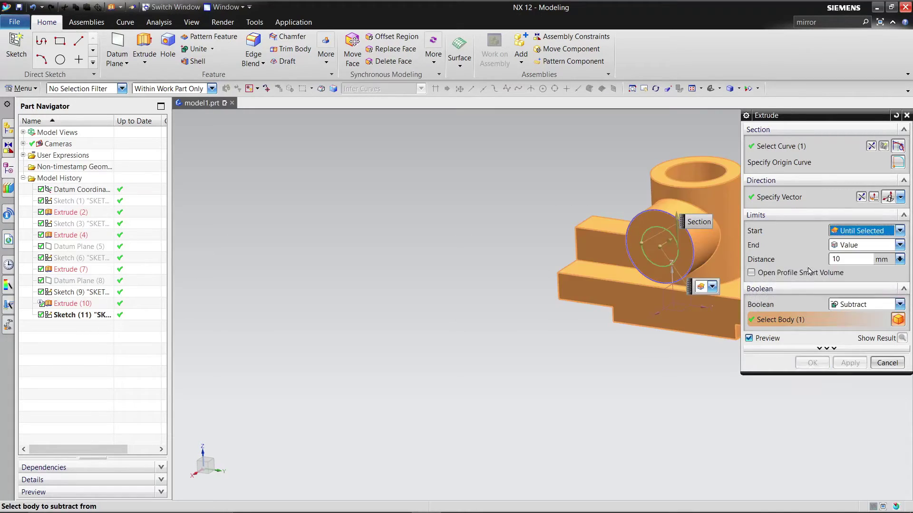
pyautogui.click(707, 170)
pyautogui.moveTo(584, 187); pyautogui.dragTo(592, 245, button='middle')
pyautogui.click(850, 379)
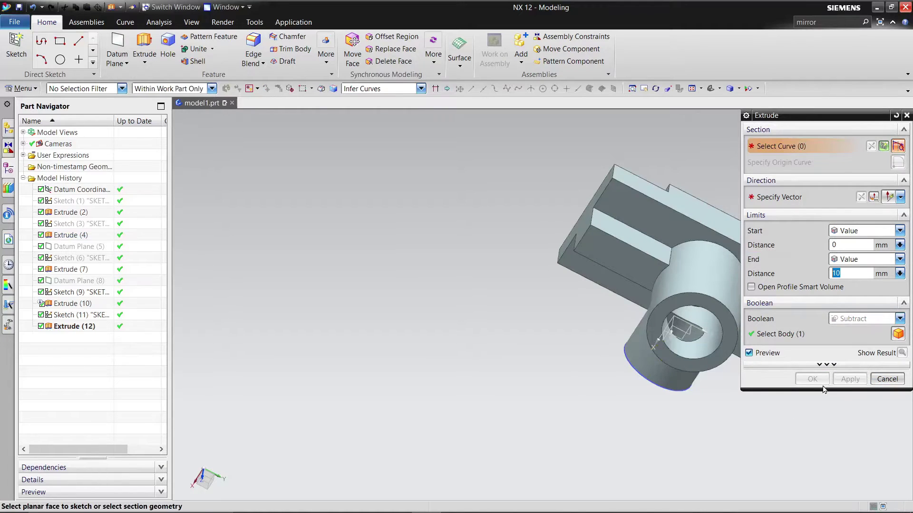
pyautogui.click(880, 378)
# - Edit the 24 mm hole's extrusion with rollback so the cut opens through the round boss's front face
pyautogui.moveTo(587, 387); pyautogui.dragTo(606, 325, button='middle')
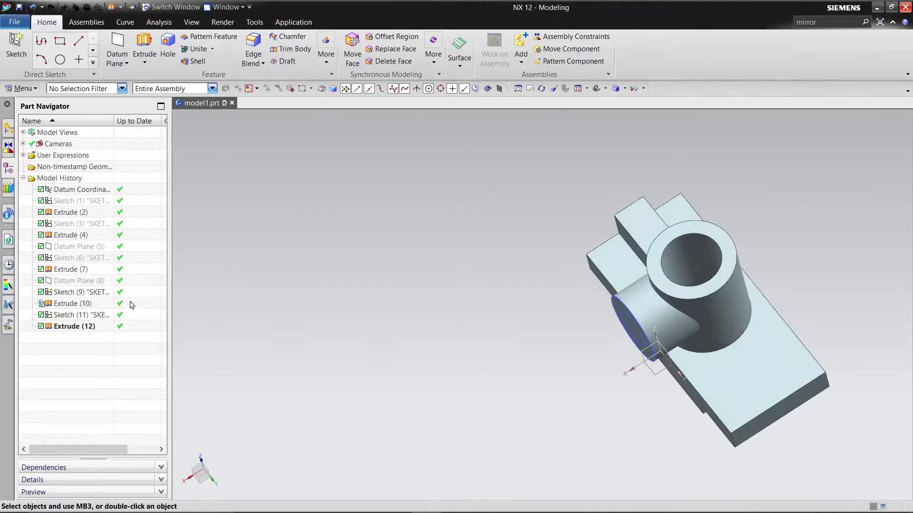
pyautogui.rightClick(91, 329)
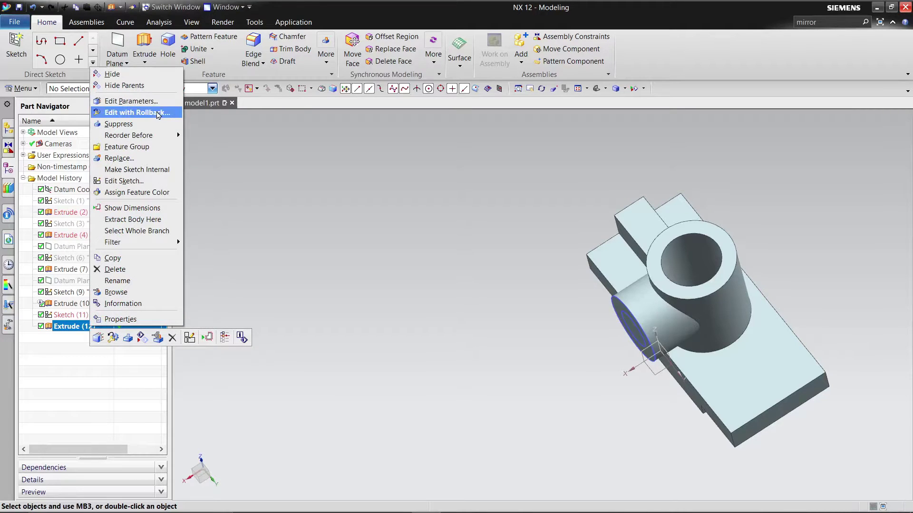
pyautogui.click(176, 113)
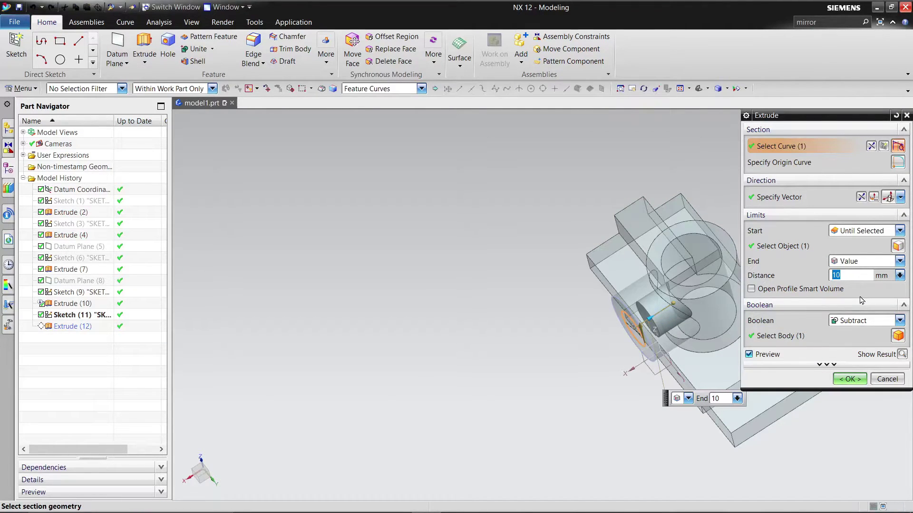
pyautogui.click(849, 379)
pyautogui.moveTo(520, 401); pyautogui.dragTo(540, 293, button='middle')
pyautogui.moveTo(555, 308); pyautogui.dragTo(559, 381, button='middle')
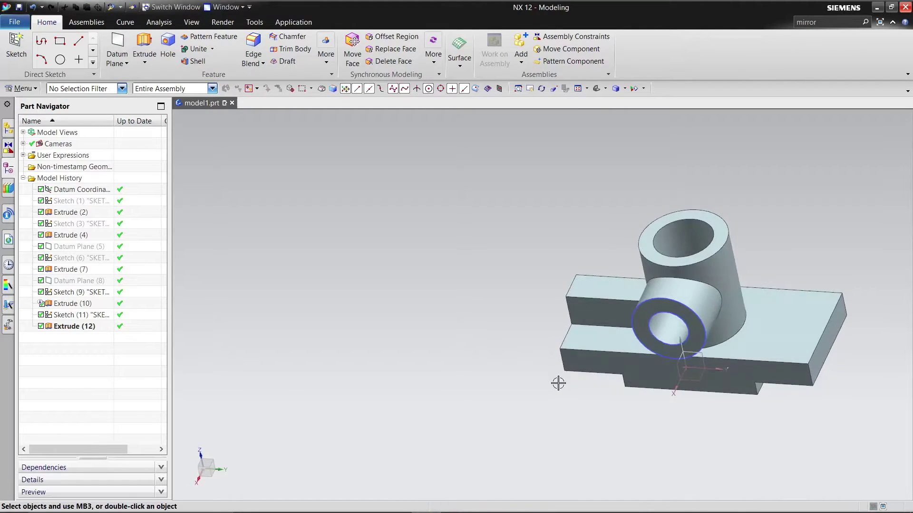
# - Show Datum Plane (5) and start a new sketch on it
pyautogui.click(69, 247)
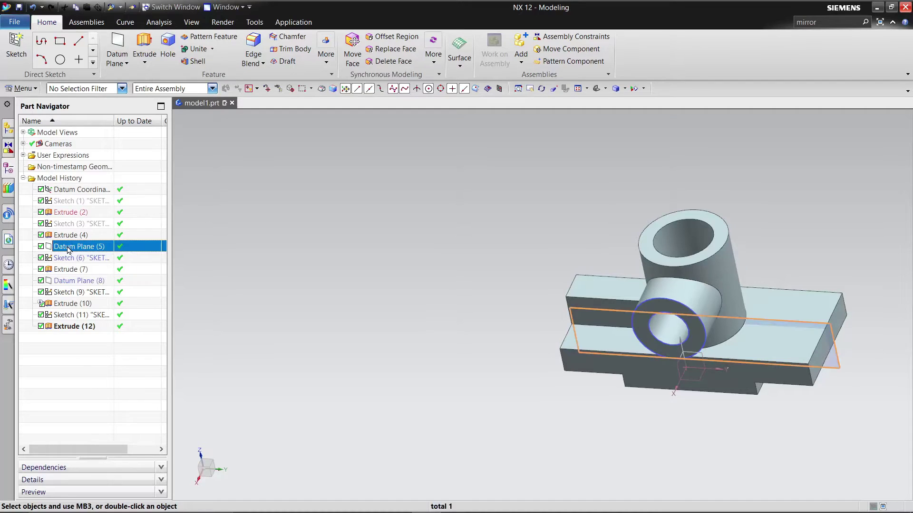
pyautogui.rightClick(97, 250)
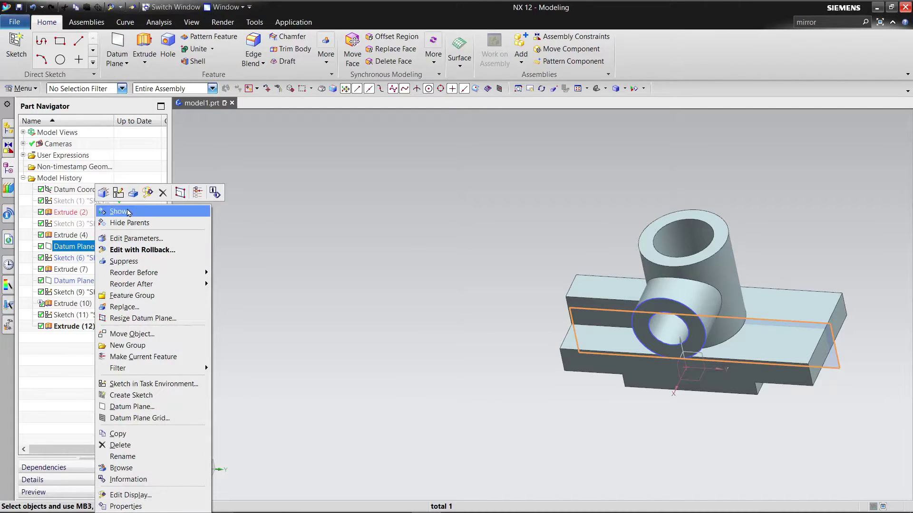
pyautogui.click(123, 211)
pyautogui.moveTo(452, 279)
pyautogui.mouseDown(button='middle')
pyautogui.moveTo(449, 322)
pyautogui.moveTo(455, 240)
pyautogui.moveTo(446, 271)
pyautogui.mouseUp(button='middle')
pyautogui.click(8, 50)
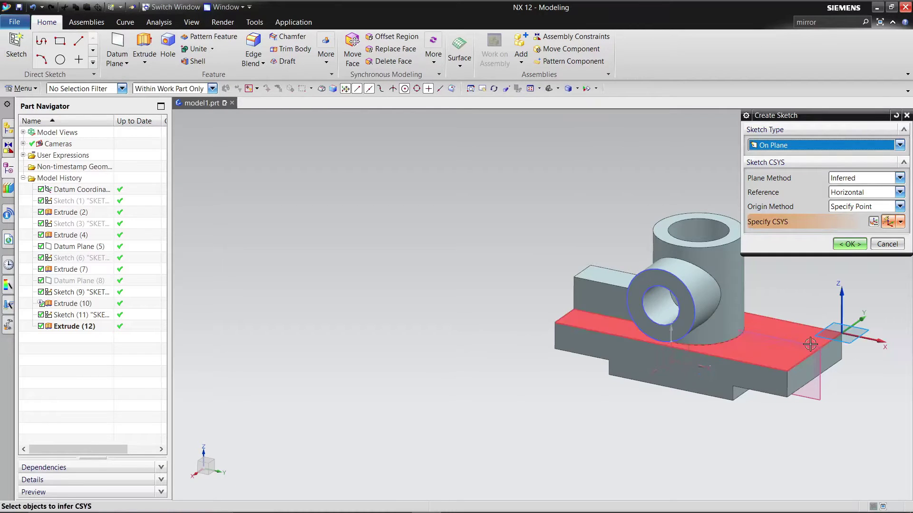
pyautogui.click(820, 330)
pyautogui.click(849, 244)
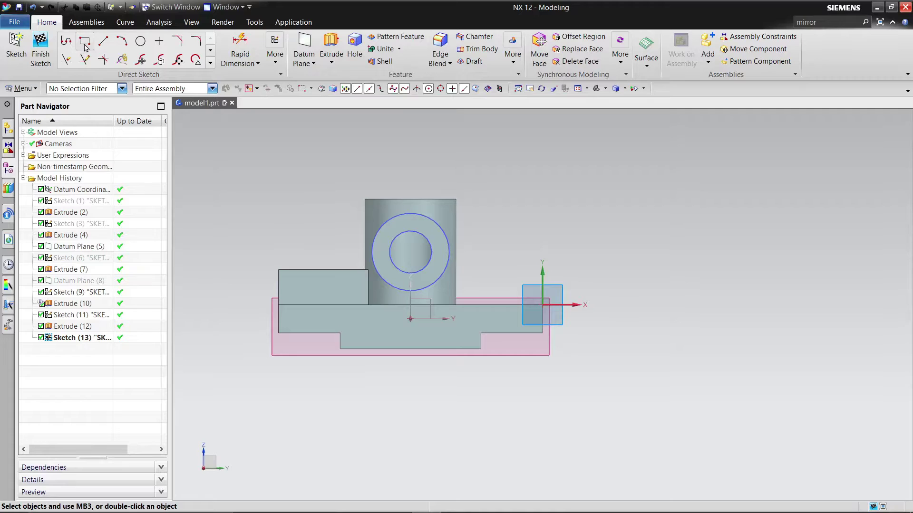
# - Sketch an upright rectangle about 10 mm wide from above the vertical cylinder's top down into the boss's hole
pyautogui.click(85, 44)
pyautogui.click(402, 182)
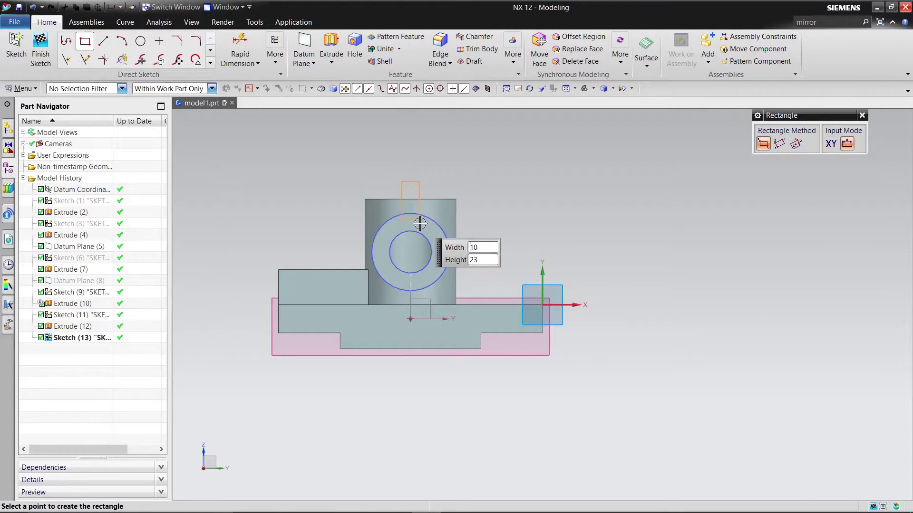
pyautogui.click(427, 247)
pyautogui.rightClick(523, 195)
pyautogui.click(549, 207)
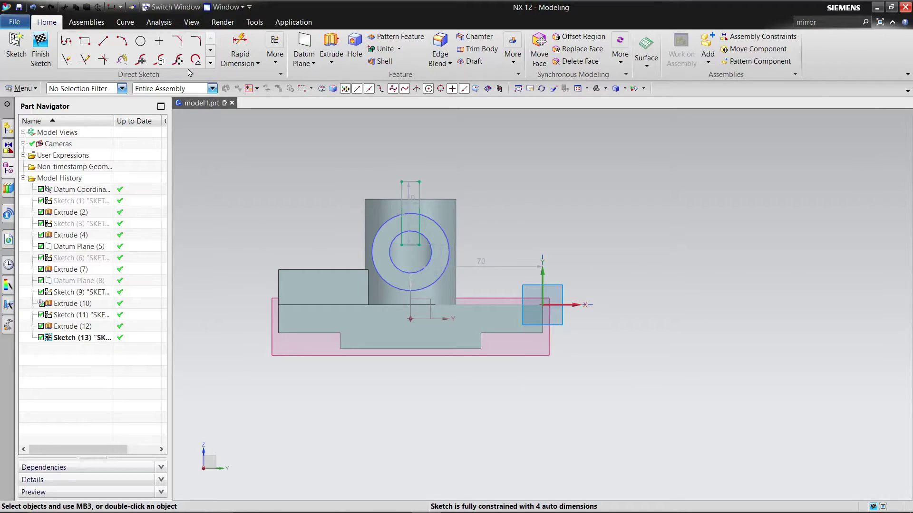
# - Constrain the midpoint of the rectangle's lower edge to align vertically with the datum origin
pyautogui.click(275, 57)
pyautogui.click(297, 107)
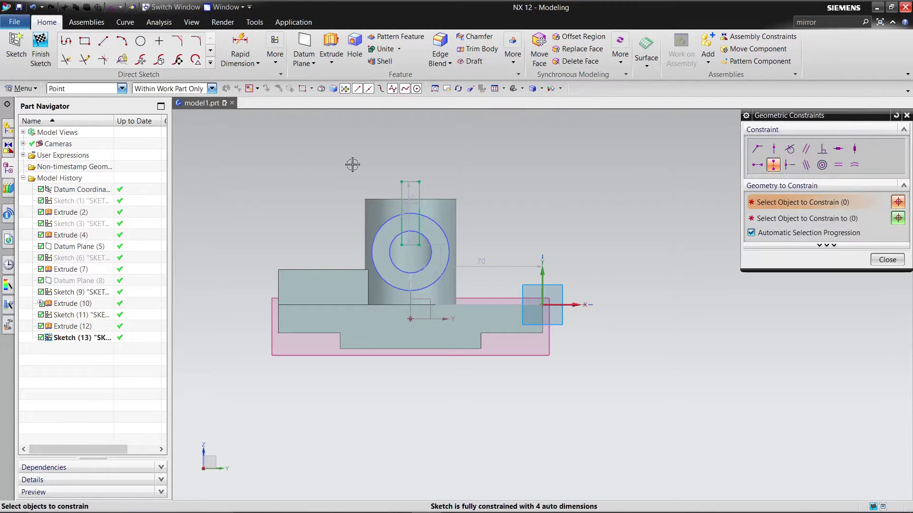
pyautogui.click(411, 319)
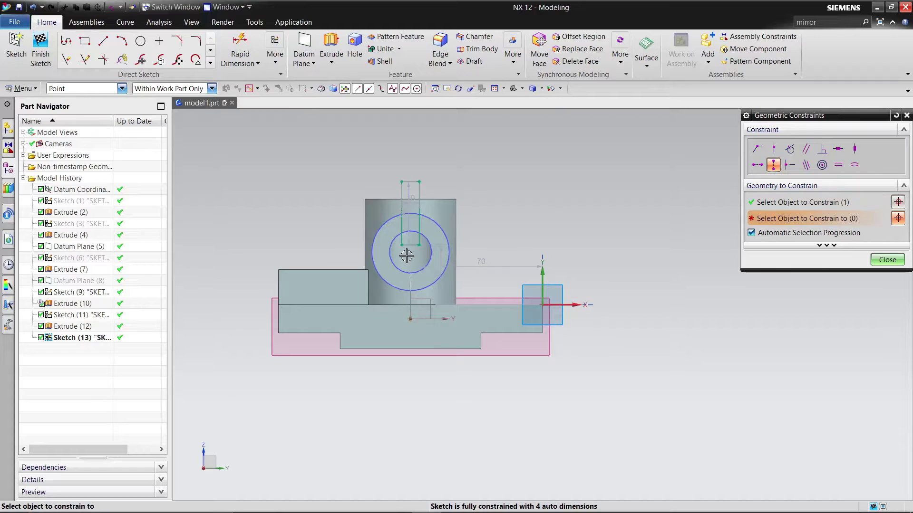
pyautogui.click(410, 245)
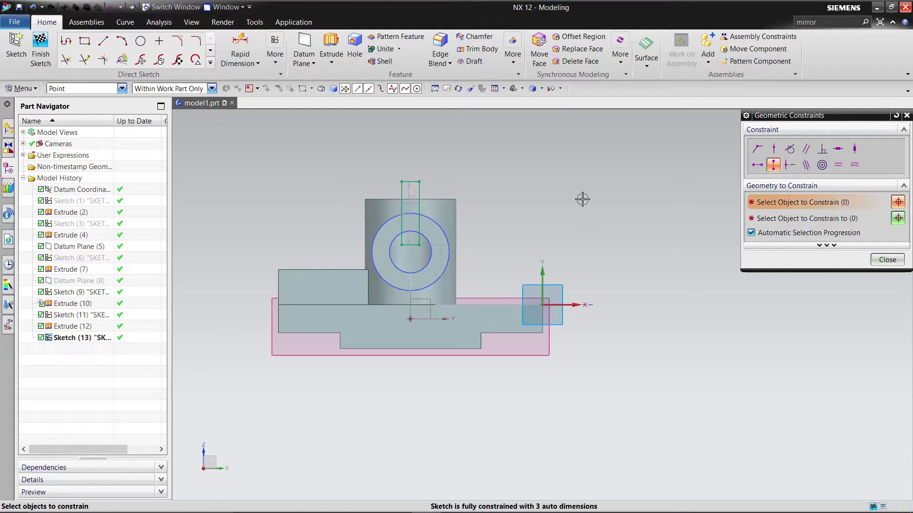
pyautogui.click(880, 265)
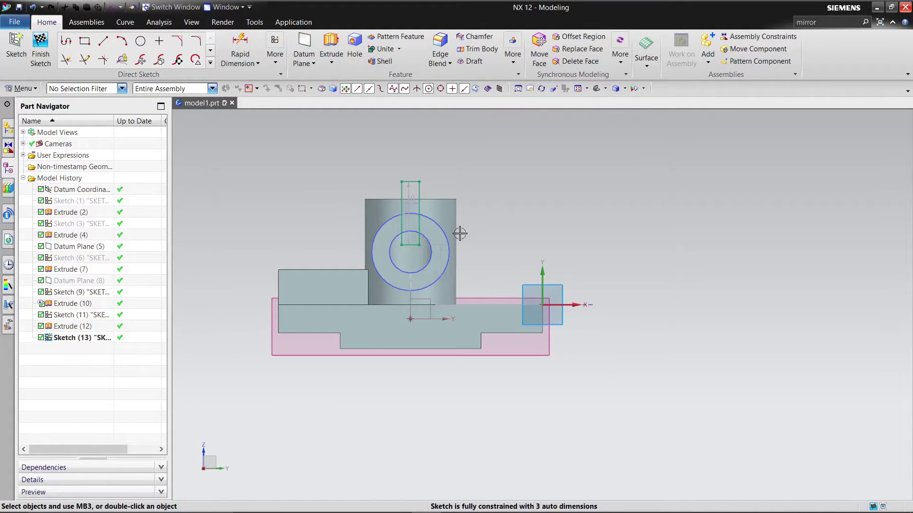
# - Set the distance from the sketch's horizontal axis to the rectangle's lower edge to 35 mm
pyautogui.scroll(2, 460, 234)
pyautogui.doubleClick(427, 300)
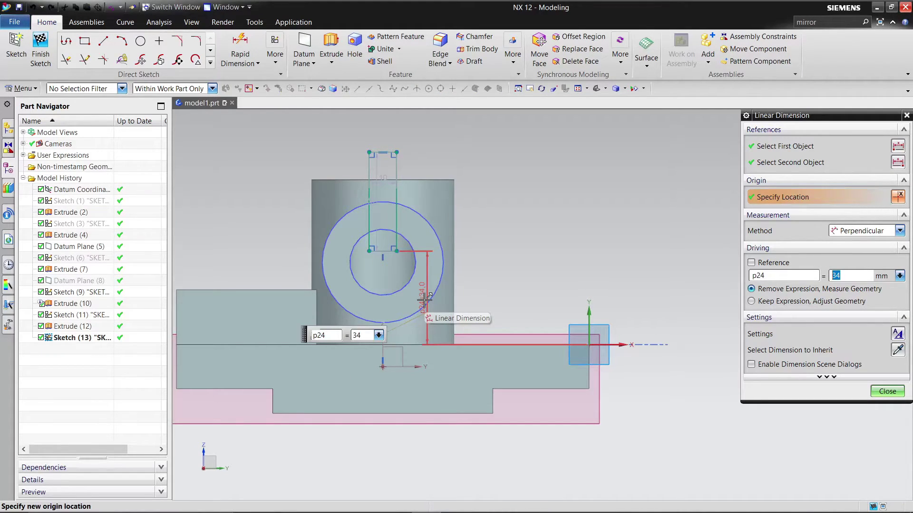
pyautogui.write('35')
pyautogui.press('Return')
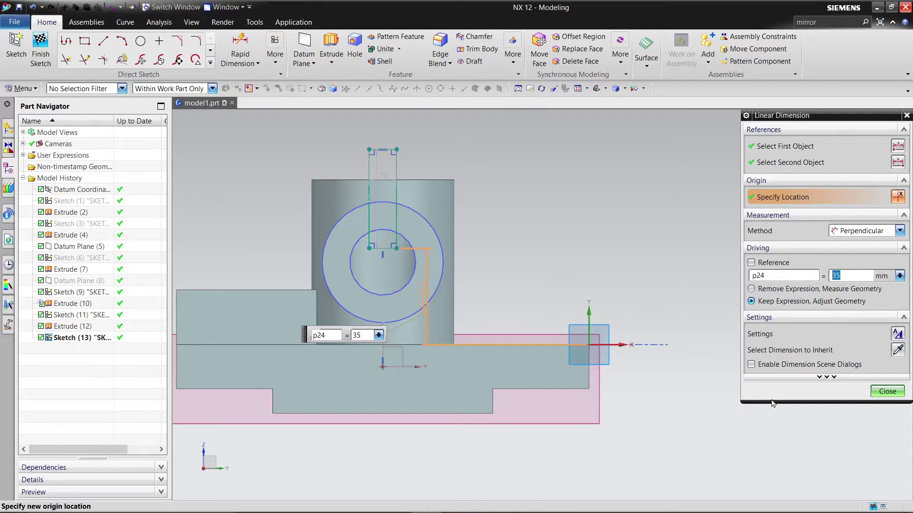
pyautogui.click(879, 392)
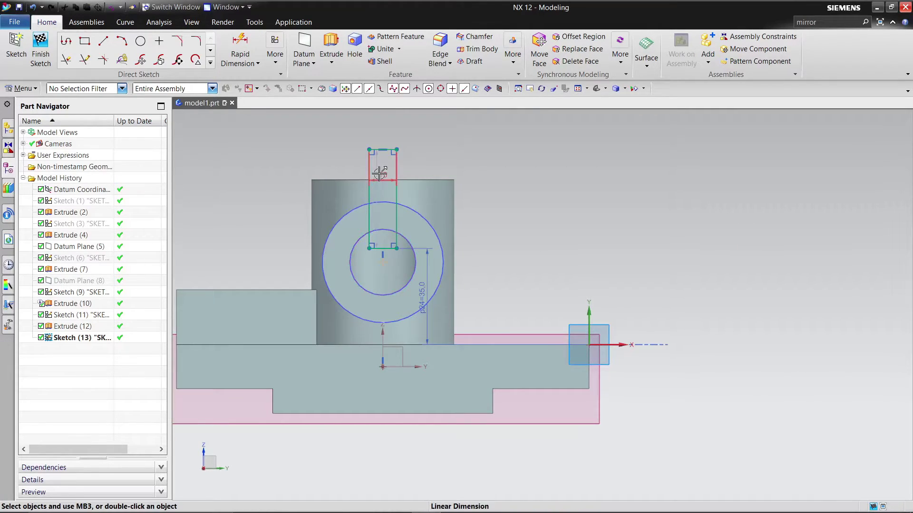
# - Dimension the rectangle's width above its top edge and set it to 10 mm
pyautogui.click(382, 124)
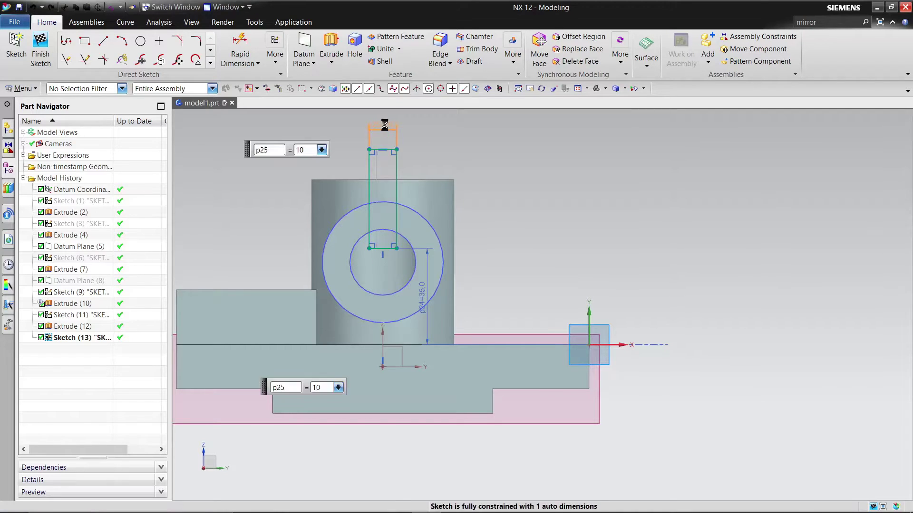
pyautogui.write('10')
pyautogui.press('Return')
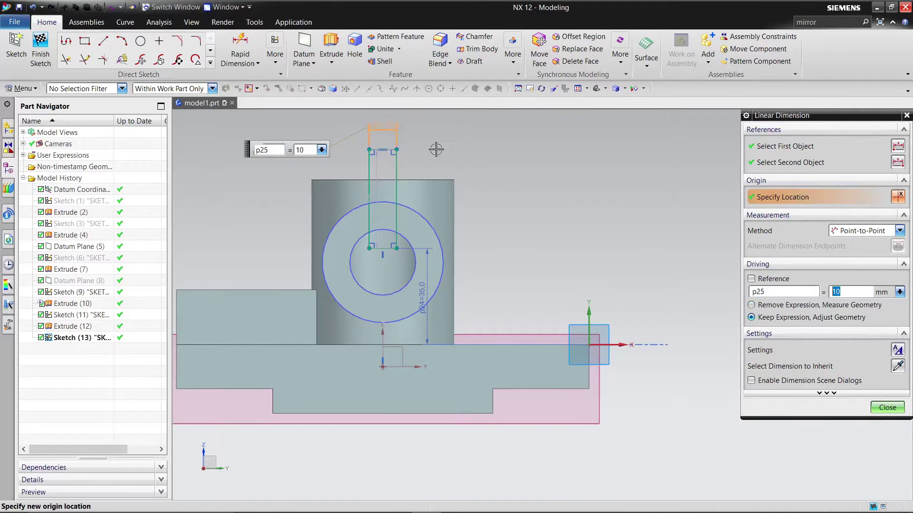
pyautogui.click(880, 407)
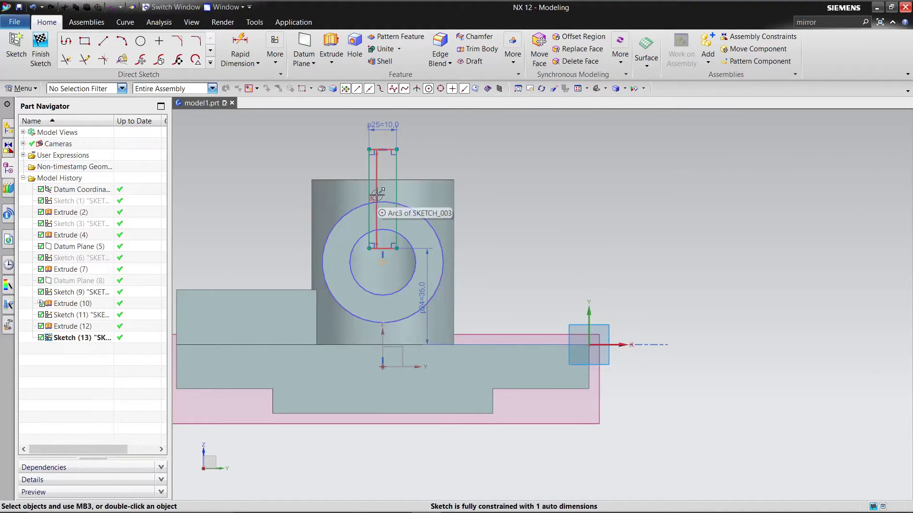
# - Set the rectangle's height to 35 mm and finish the sketch
pyautogui.doubleClick(553, 203)
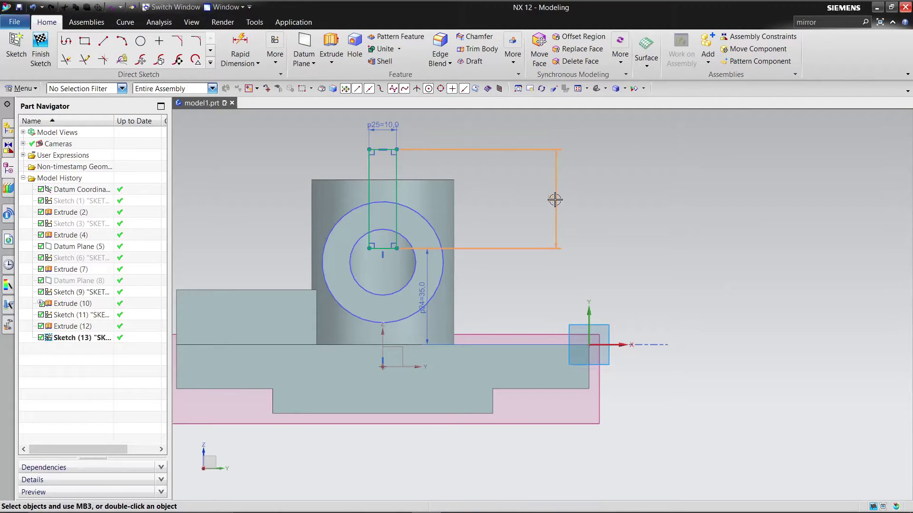
pyautogui.write('35')
pyautogui.press('Return')
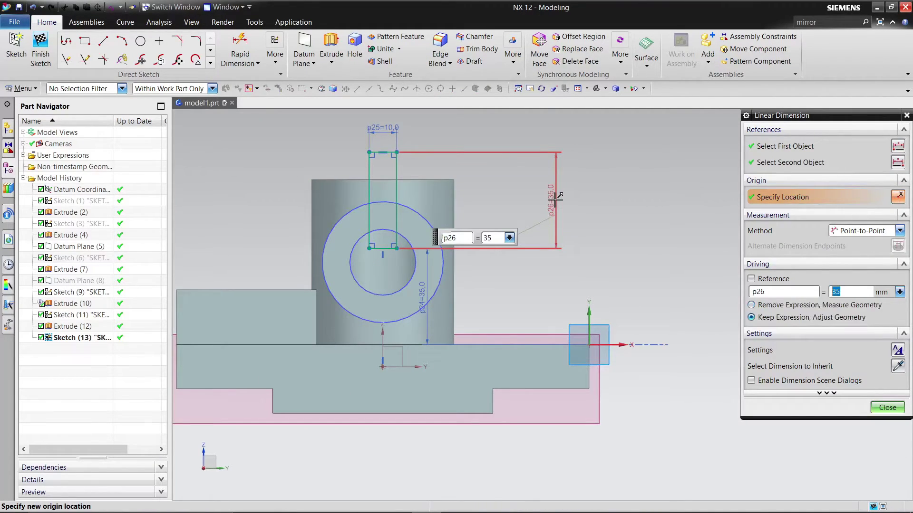
pyautogui.click(887, 408)
pyautogui.moveTo(661, 215)
pyautogui.mouseDown(button='middle')
pyautogui.moveTo(644, 259)
pyautogui.moveTo(652, 200)
pyautogui.mouseUp(button='middle')
pyautogui.click(41, 72)
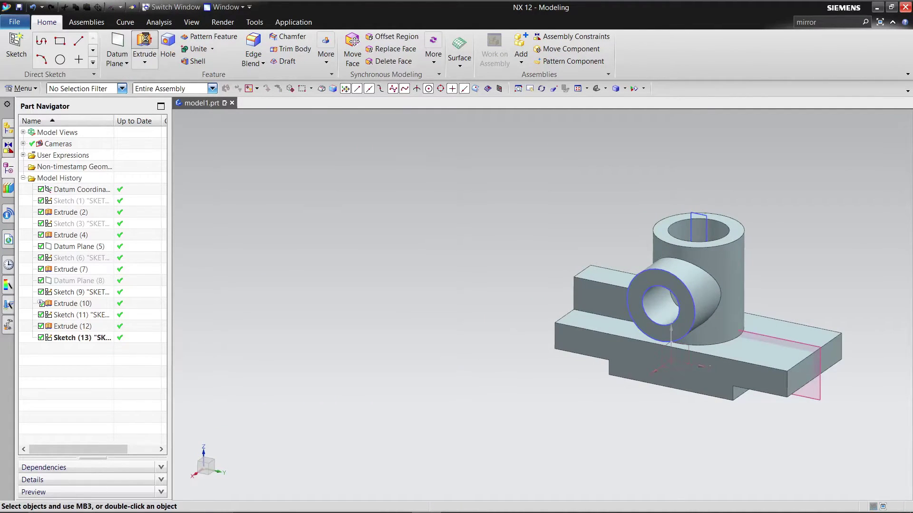
# - Start a subtracting Extrude of the rectangle sketch with an end distance of 0 mm
pyautogui.click(145, 42)
pyautogui.click(69, 340)
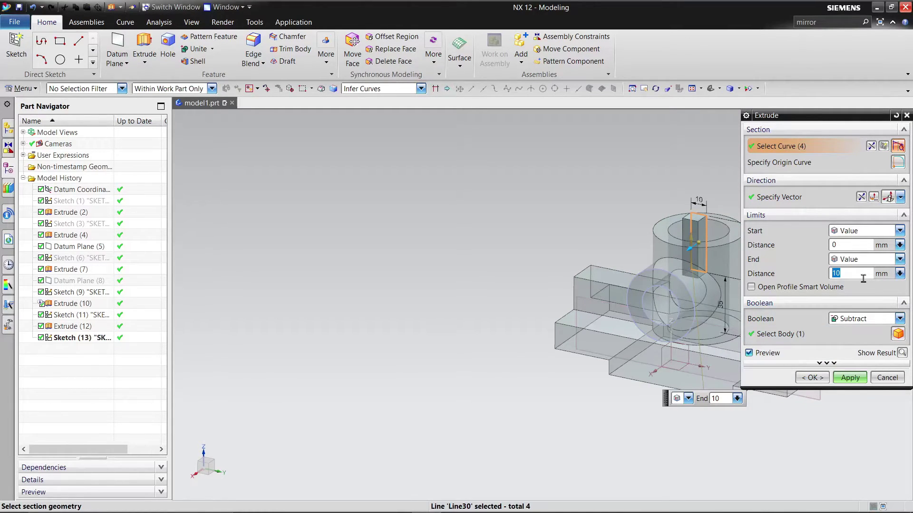
# - Try limiting the cut's start at the boss's front face with the Until Selected and Until Extended options
pyautogui.click(900, 231)
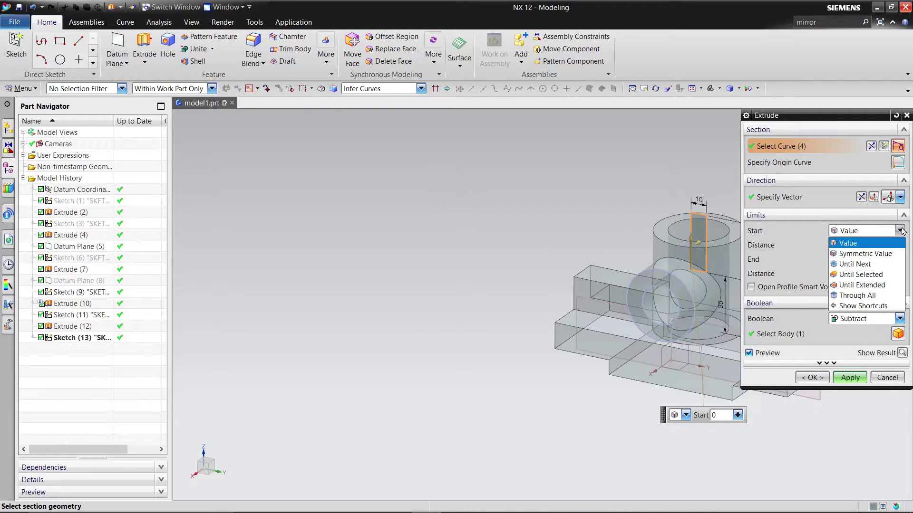
pyautogui.click(879, 274)
pyautogui.click(648, 276)
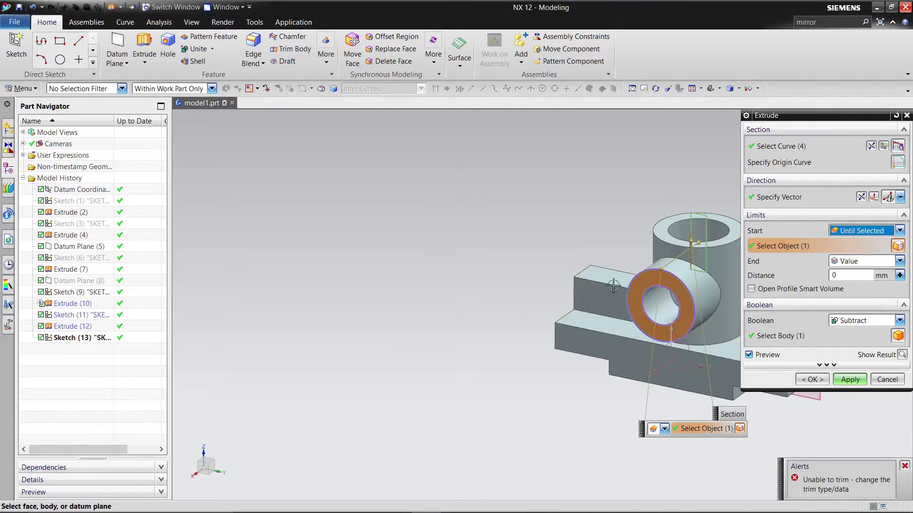
pyautogui.click(902, 357)
pyautogui.click(456, 277)
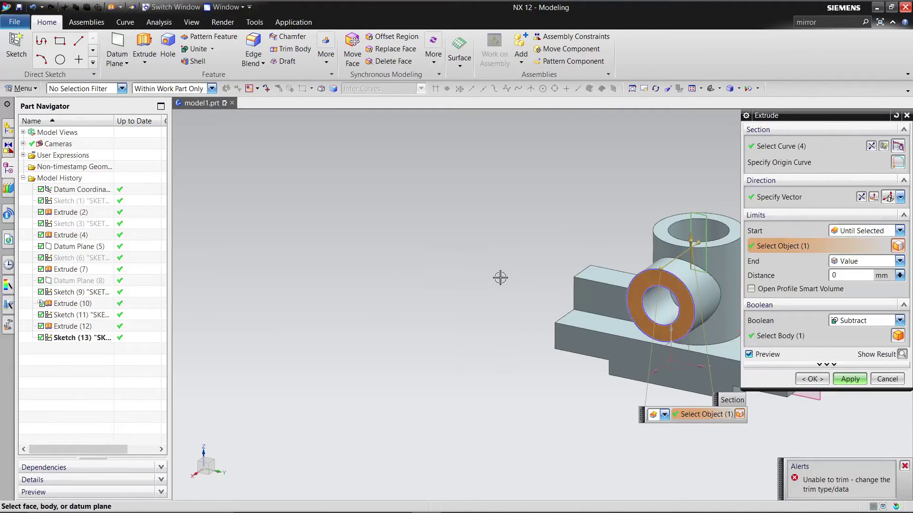
pyautogui.click(900, 232)
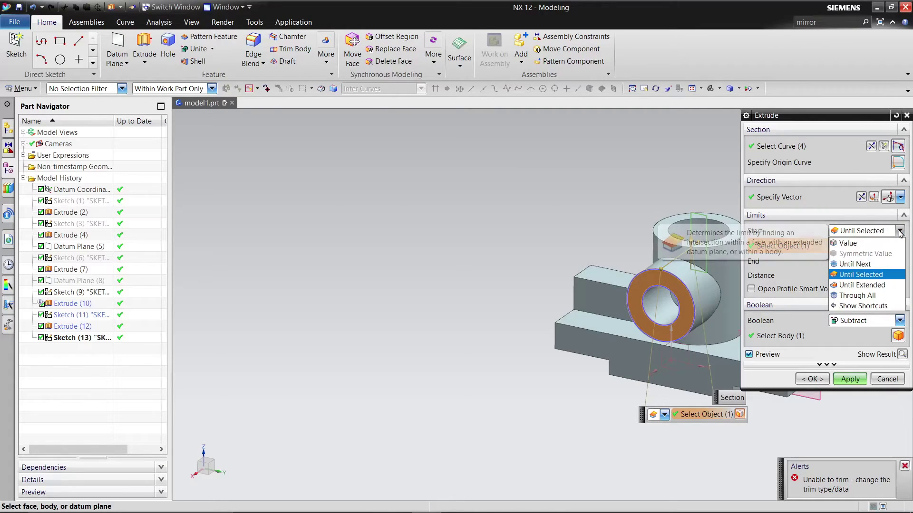
pyautogui.click(878, 285)
pyautogui.click(899, 231)
pyautogui.click(860, 241)
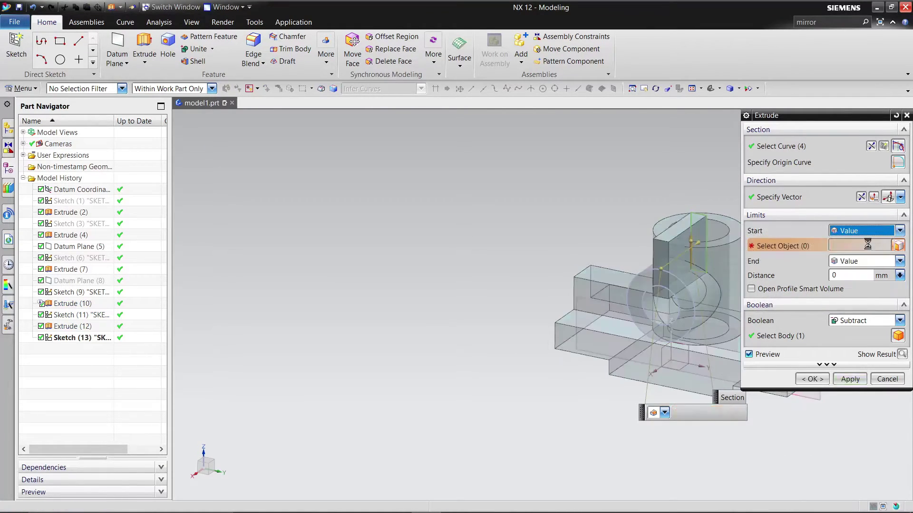
# - Set the cut's start distance to 80 mm and subtract the slot through the cylinder wall and boss
pyautogui.moveTo(583, 229); pyautogui.dragTo(592, 289, button='middle')
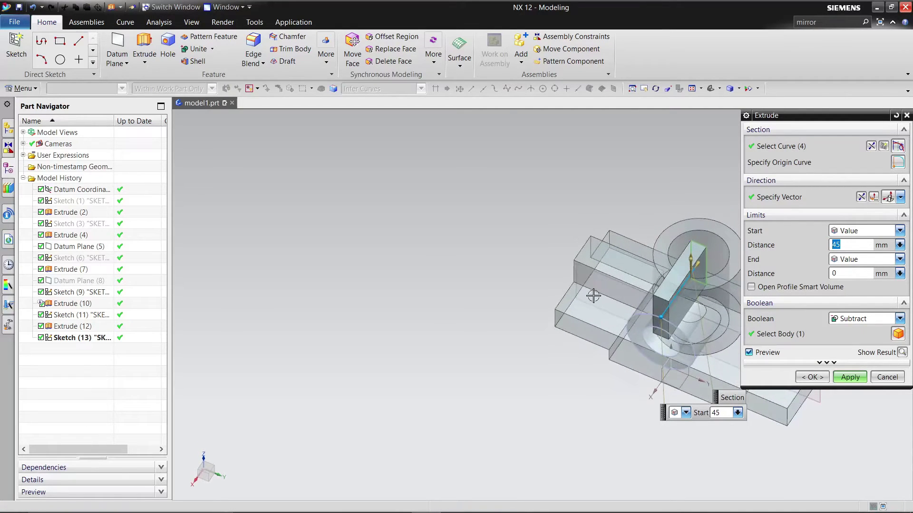
pyautogui.moveTo(660, 317); pyautogui.dragTo(627, 391)
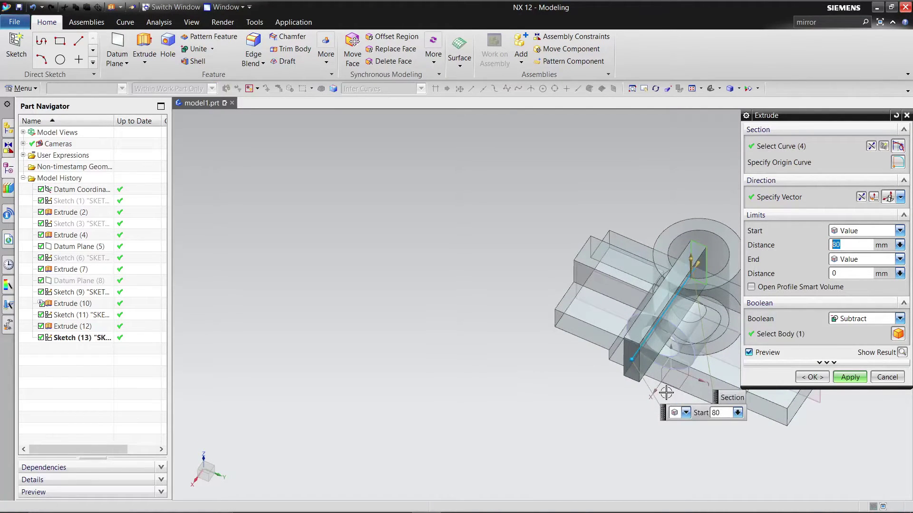
pyautogui.click(901, 352)
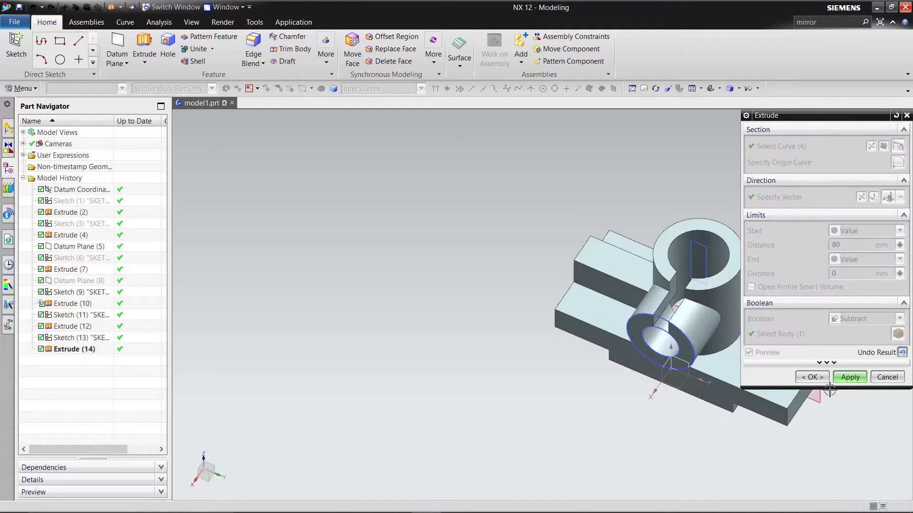
pyautogui.moveTo(574, 291); pyautogui.dragTo(579, 260, button='middle')
pyautogui.click(819, 379)
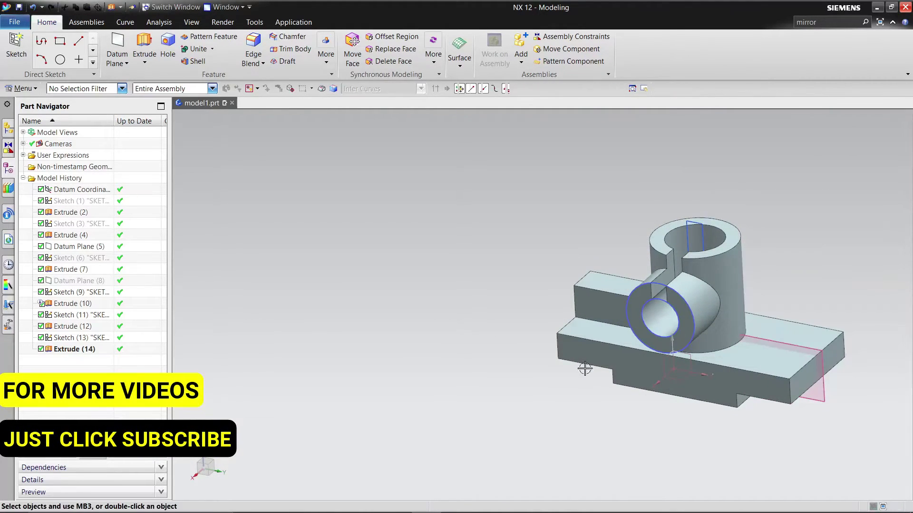
# - Hide Sketch (13), Sketch (11), Sketch (9) and Datum Plane (5)
pyautogui.rightClick(97, 339)
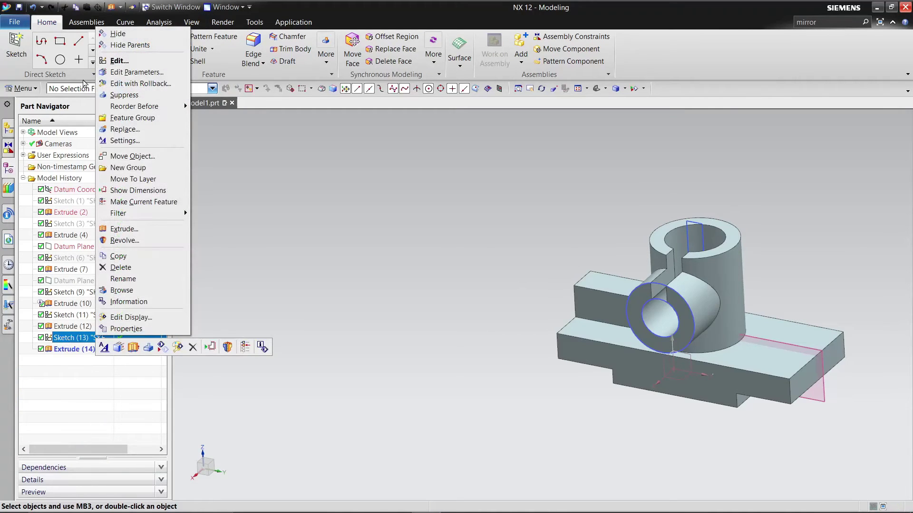
pyautogui.click(114, 33)
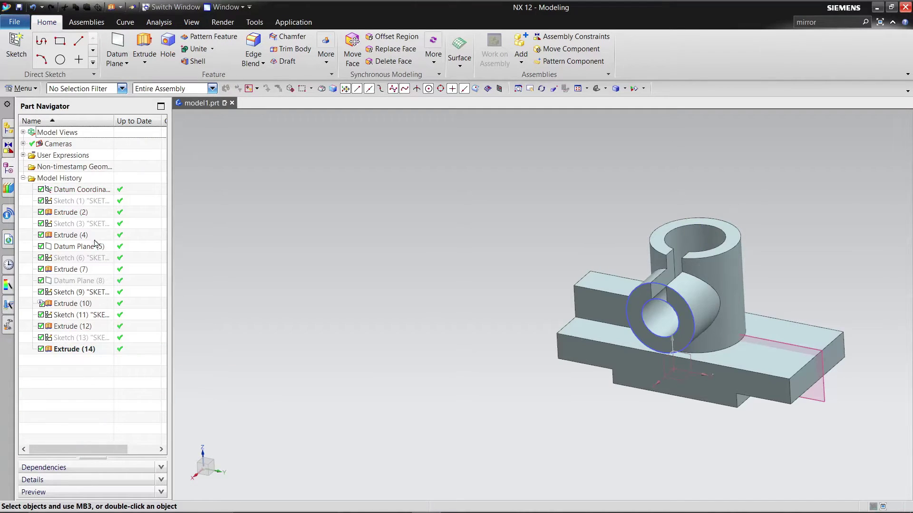
pyautogui.rightClick(88, 320)
pyautogui.click(114, 10)
pyautogui.moveTo(398, 264); pyautogui.dragTo(407, 246, button='middle')
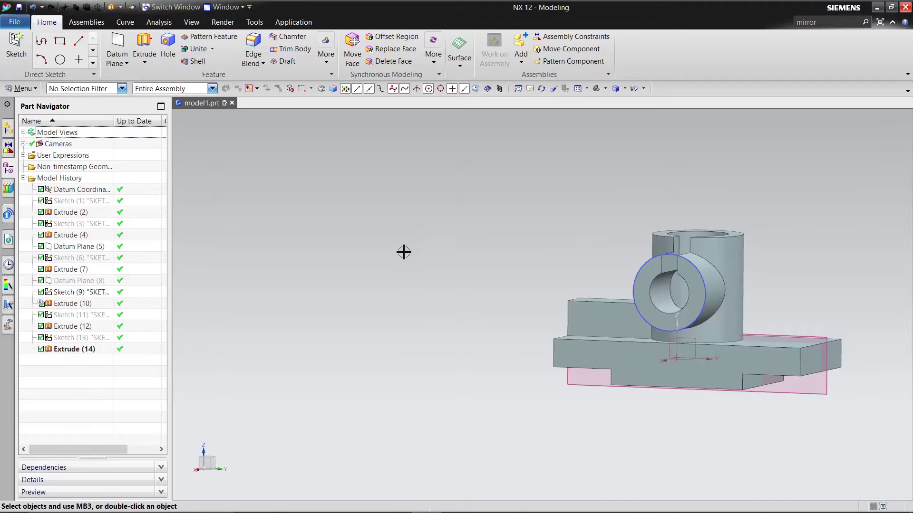
pyautogui.rightClick(82, 296)
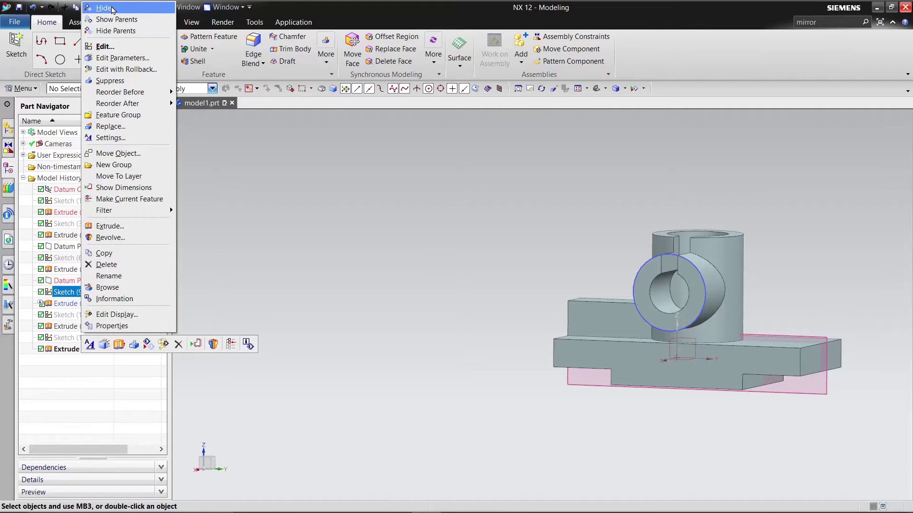
pyautogui.click(114, 8)
pyautogui.moveTo(342, 252)
pyautogui.mouseDown(button='middle')
pyautogui.moveTo(365, 269)
pyautogui.moveTo(373, 246)
pyautogui.moveTo(443, 241)
pyautogui.mouseUp(button='middle')
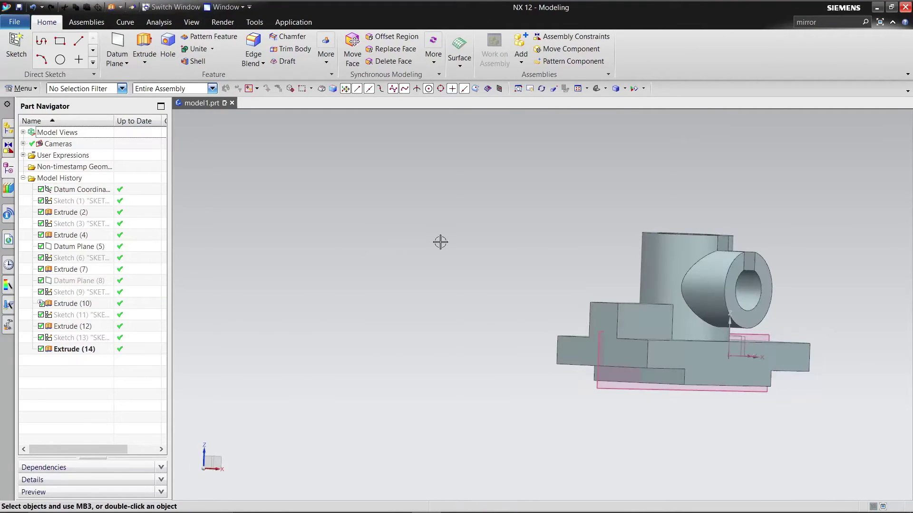
pyautogui.rightClick(82, 258)
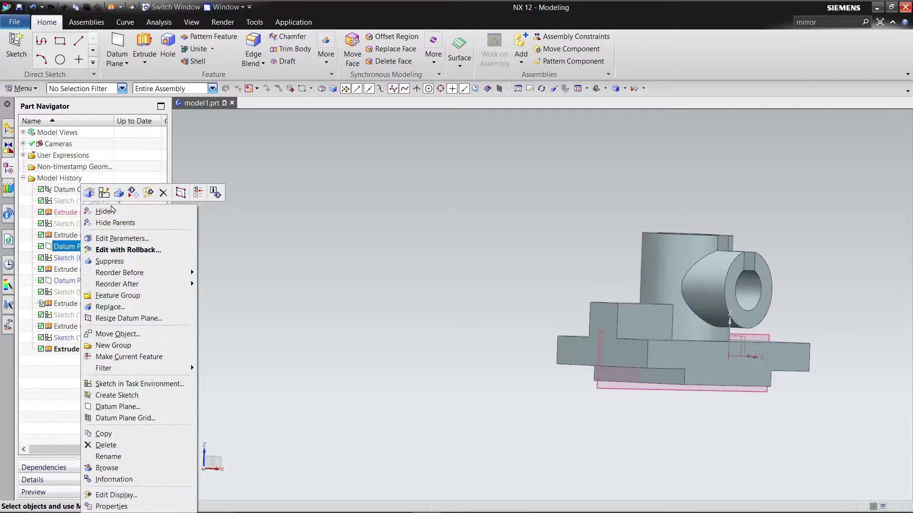
pyautogui.click(114, 210)
pyautogui.moveTo(413, 245); pyautogui.dragTo(465, 194, button='middle')
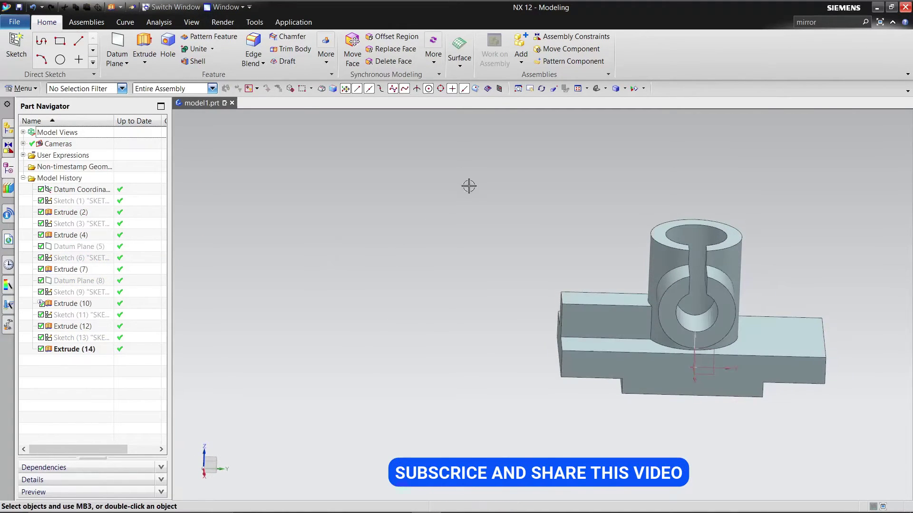
# - Start an Edge Blend with a 10 mm radius on the base plate's vertical corner edge below the side block
pyautogui.click(587, 91)
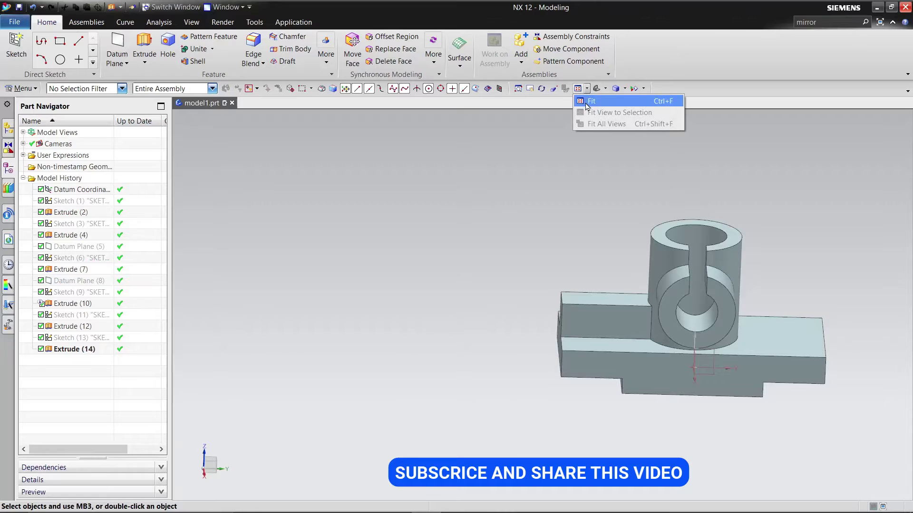
pyautogui.click(597, 91)
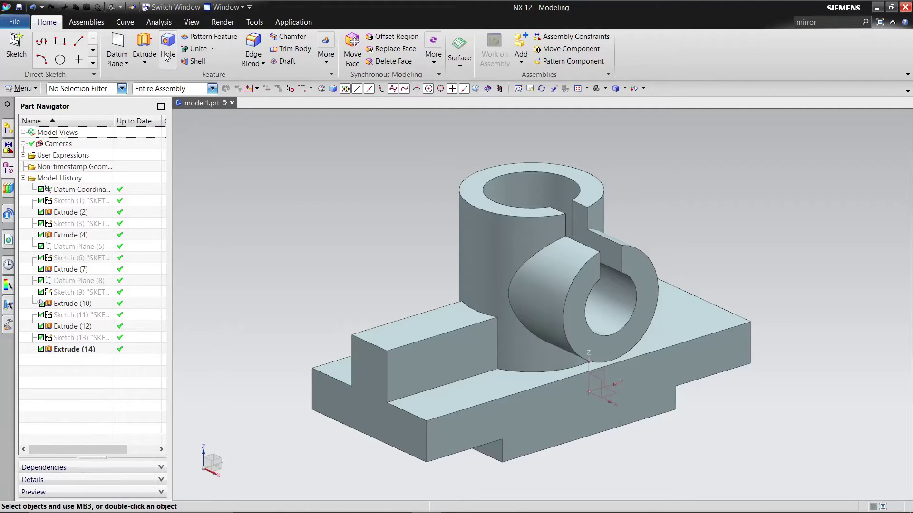
pyautogui.moveTo(263, 196); pyautogui.dragTo(304, 163, button='middle')
pyautogui.click(253, 45)
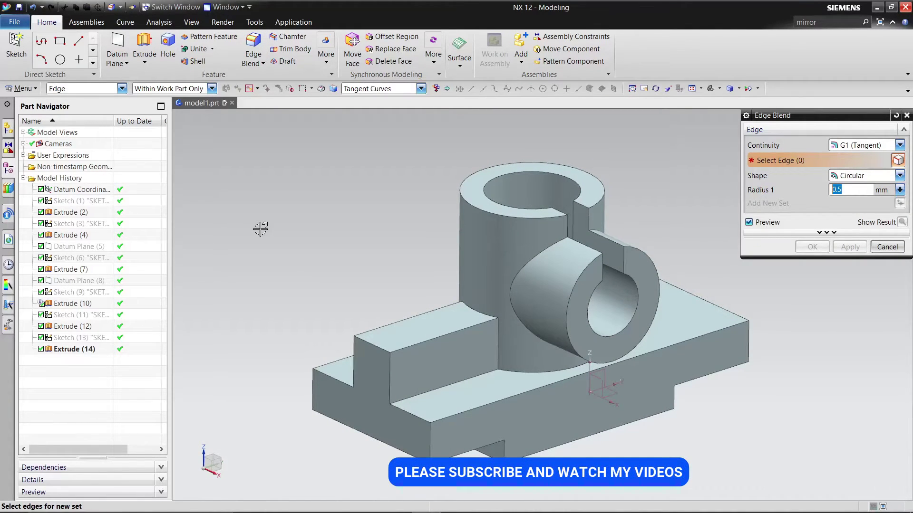
pyautogui.write('10')
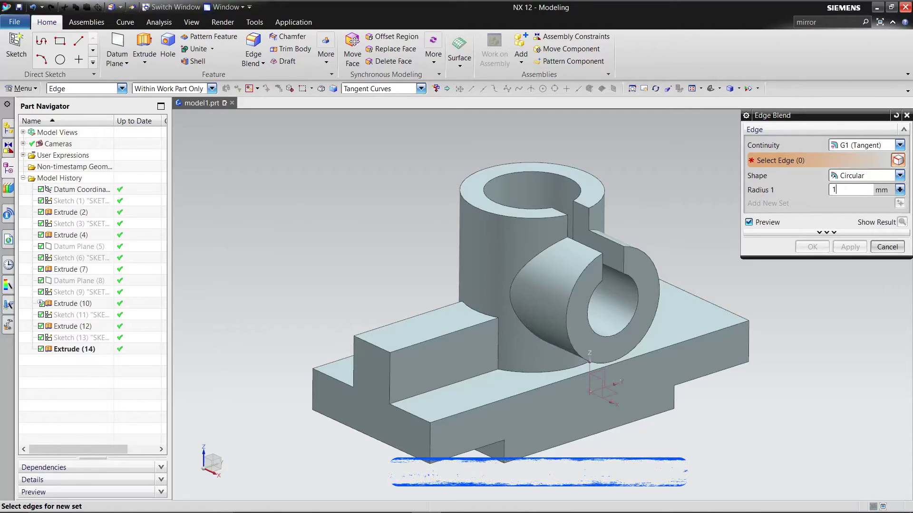
pyautogui.click(428, 450)
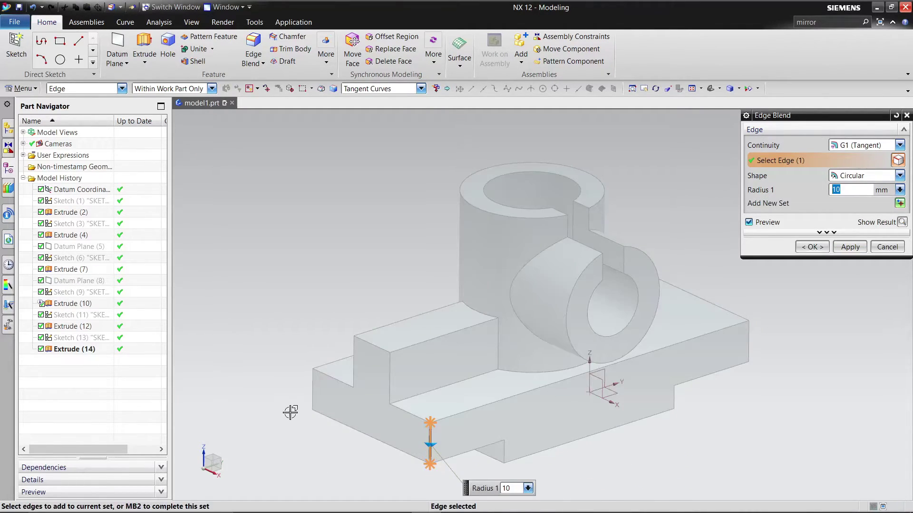
# - Add the base plate's other three vertical corner edges to the 10 mm blend and complete it
pyautogui.moveTo(286, 404); pyautogui.dragTo(347, 410, button='middle')
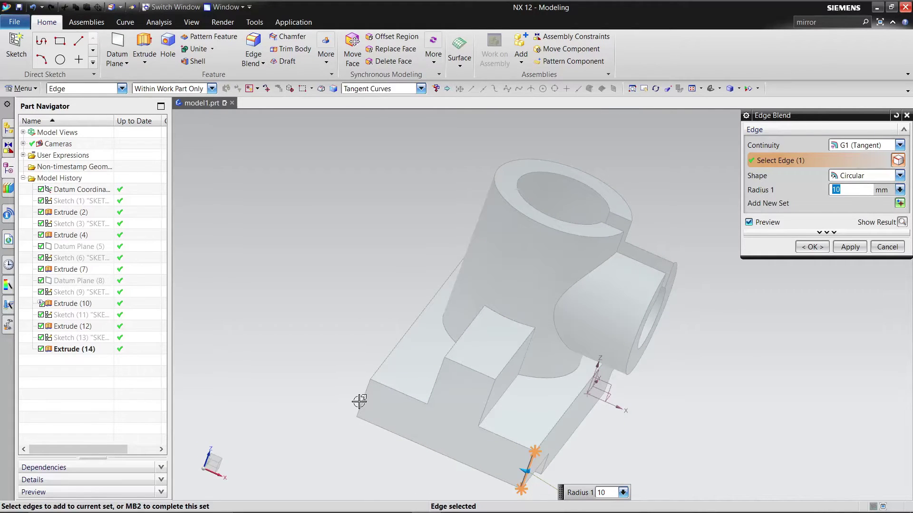
pyautogui.click(349, 398)
pyautogui.moveTo(334, 341); pyautogui.dragTo(552, 477, button='middle')
pyautogui.moveTo(801, 390); pyautogui.dragTo(602, 416, button='middle')
pyautogui.click(606, 412)
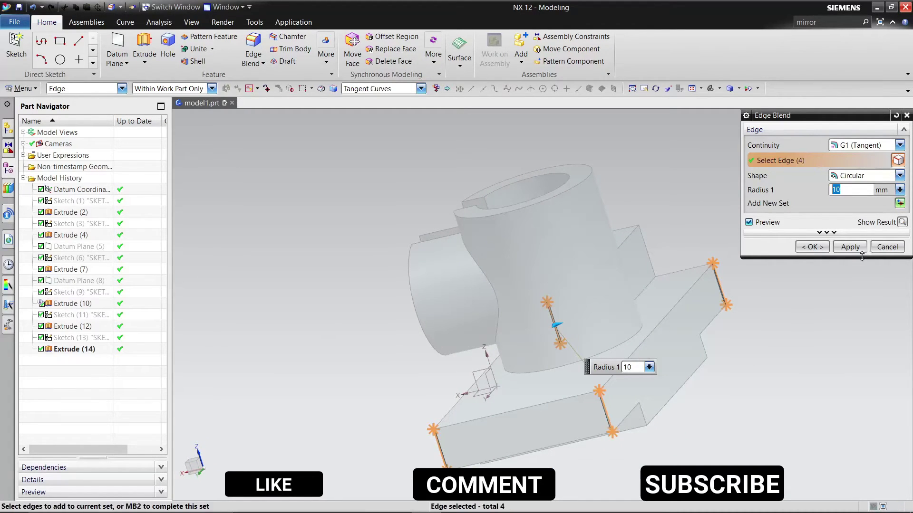
pyautogui.click(901, 223)
pyautogui.moveTo(823, 309)
pyautogui.mouseDown(button='middle')
pyautogui.moveTo(853, 304)
pyautogui.moveTo(829, 264)
pyautogui.mouseUp(button='middle')
pyautogui.click(823, 252)
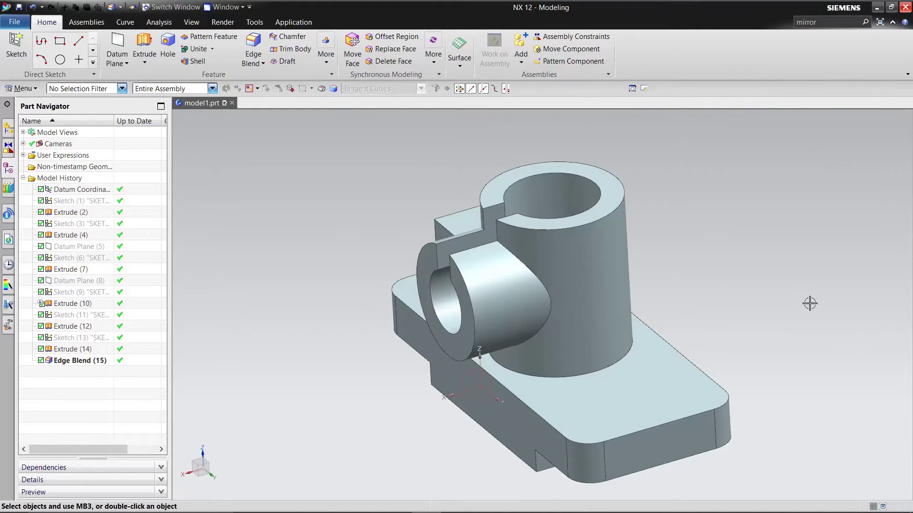
# - Start a new sketch on the base plate's top face
pyautogui.moveTo(760, 261); pyautogui.dragTo(810, 280, button='middle')
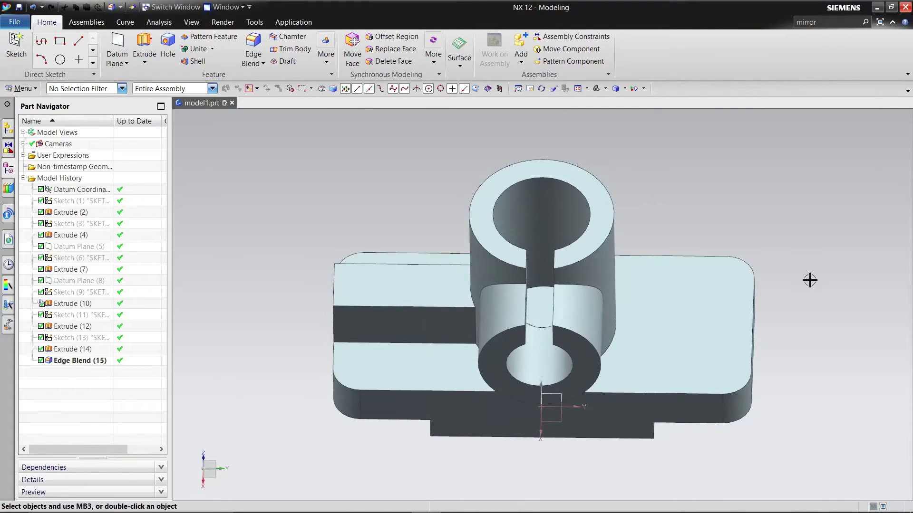
pyautogui.click(16, 53)
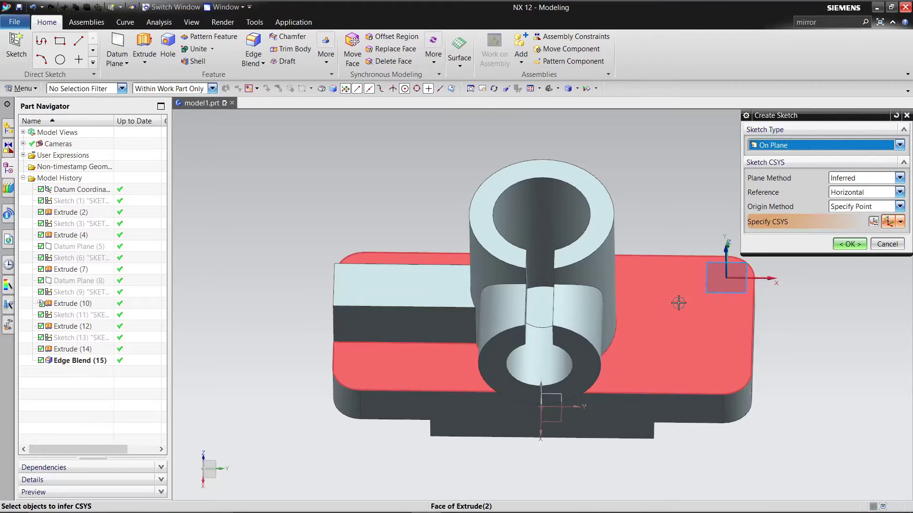
pyautogui.click(713, 307)
pyautogui.click(851, 245)
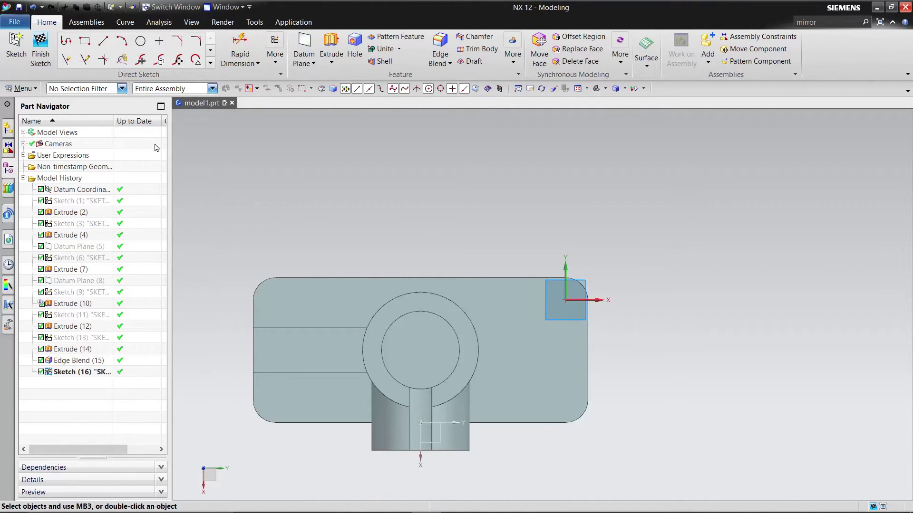
# - Sketch two circles, about 7 mm and 11 mm in diameter, centred on the base plate's corner arcs at the side block's end
pyautogui.click(141, 41)
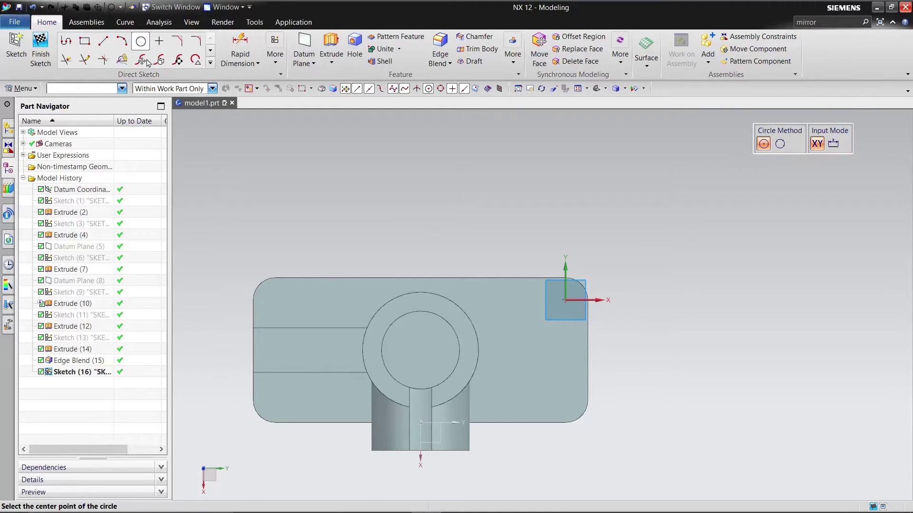
pyautogui.click(275, 300)
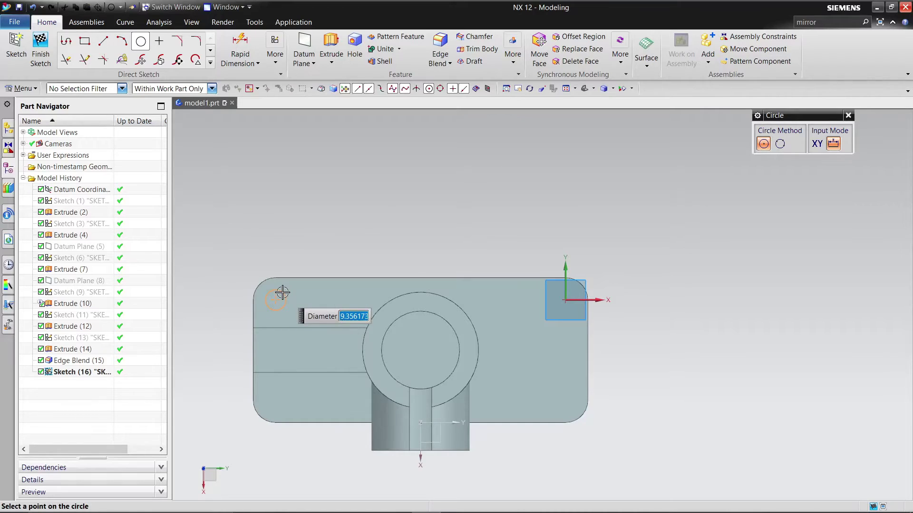
pyautogui.click(282, 293)
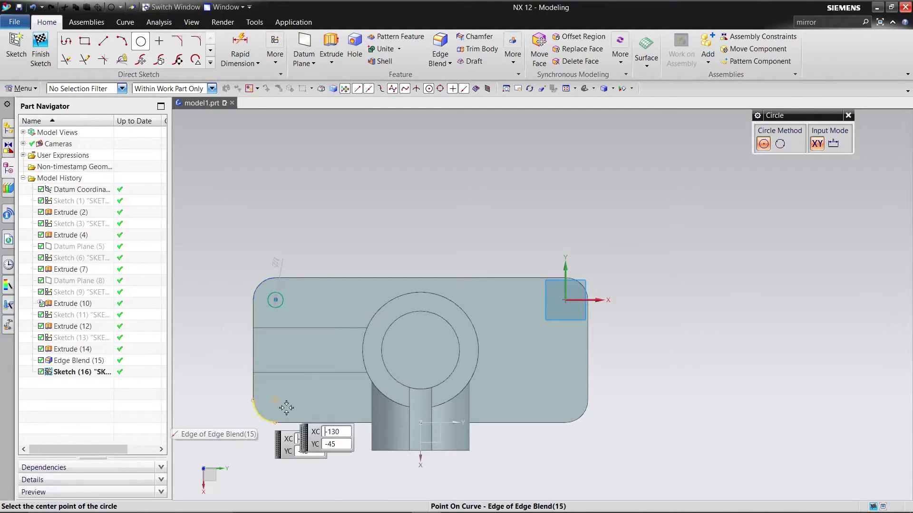
pyautogui.click(276, 401)
pyautogui.click(283, 392)
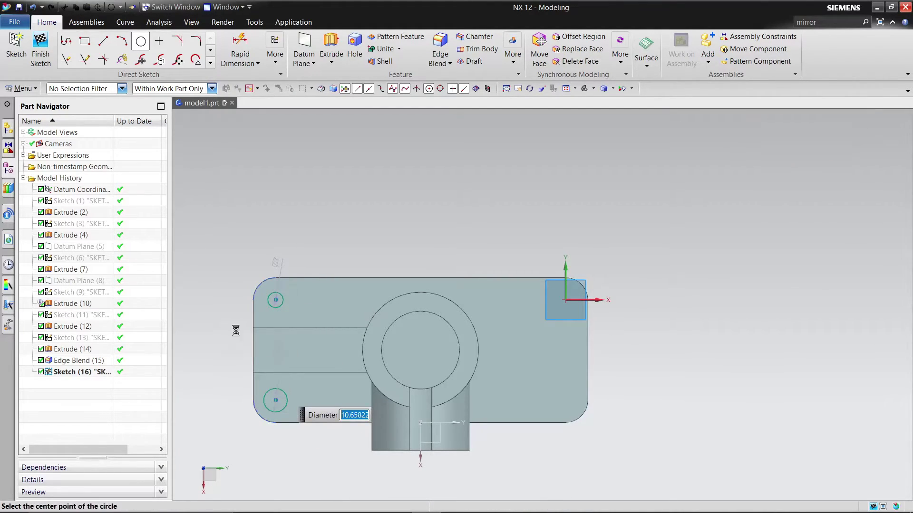
pyautogui.rightClick(212, 271)
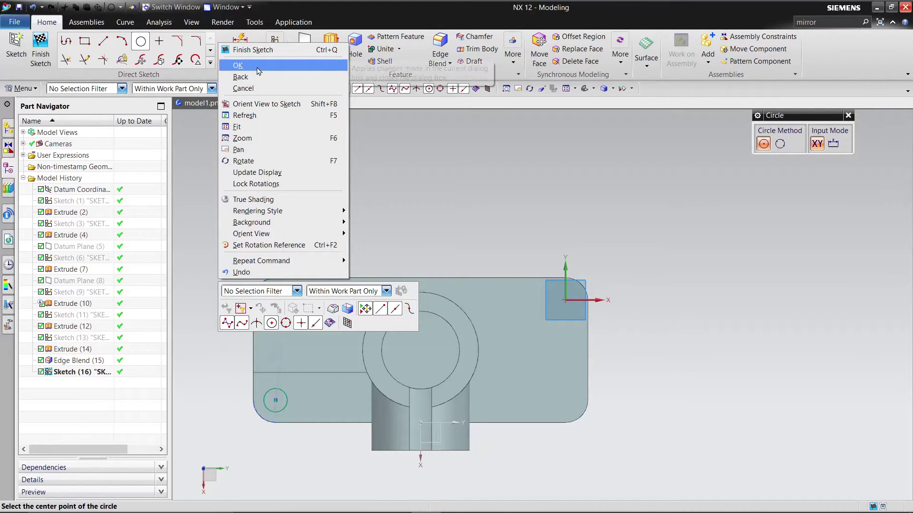
pyautogui.click(258, 71)
# - Draw a 24 mm vertical line outward from the midpoint of the base's long edge opposite the bored boss and convert it to a reference line
pyautogui.click(101, 43)
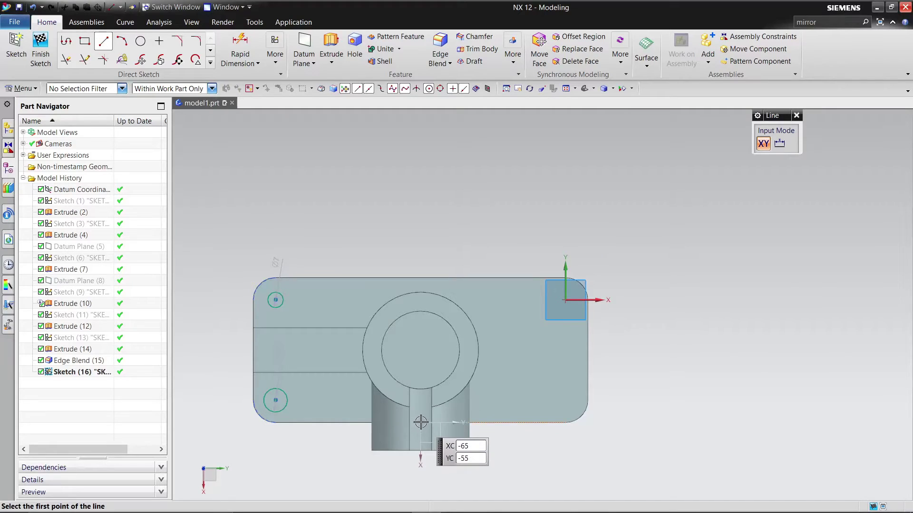
pyautogui.click(420, 278)
pyautogui.click(421, 224)
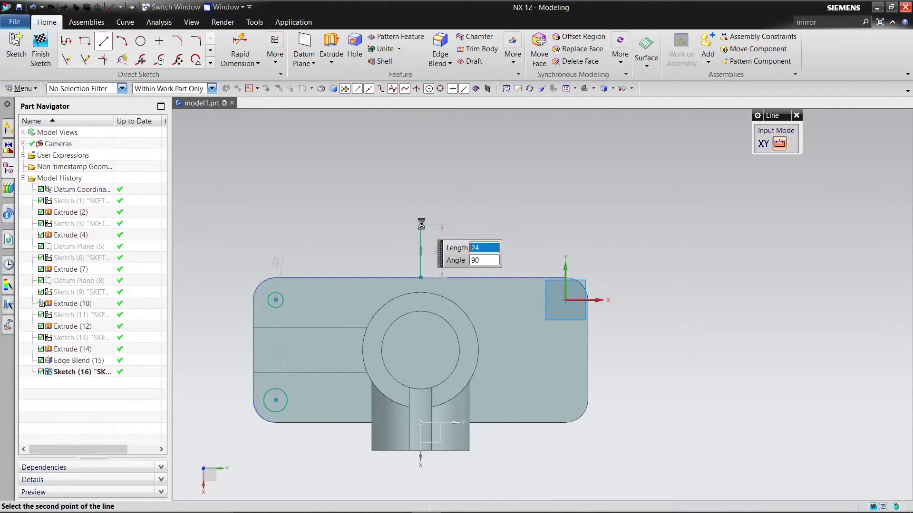
pyautogui.rightClick(421, 223)
pyautogui.click(464, 256)
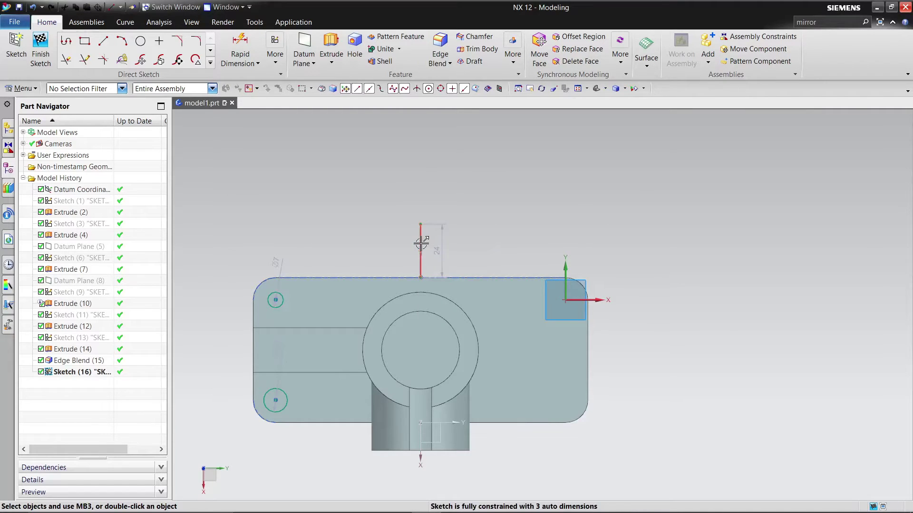
pyautogui.rightClick(421, 241)
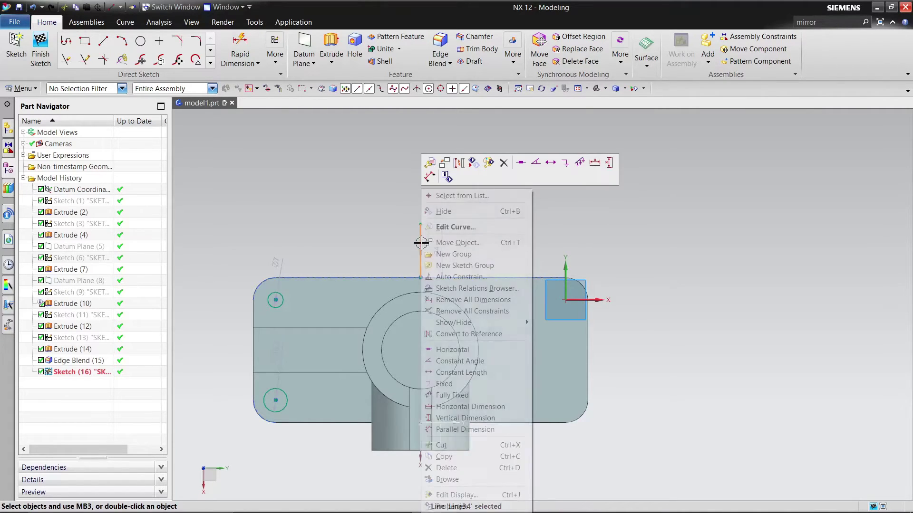
pyautogui.click(459, 161)
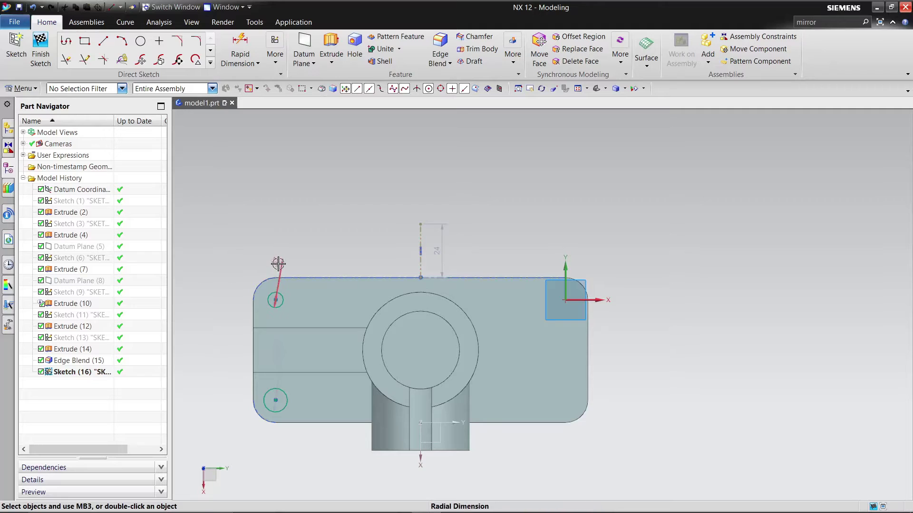
# - Set both corner circles' diameters to 10 mm
pyautogui.write('10')
pyautogui.press('Return')
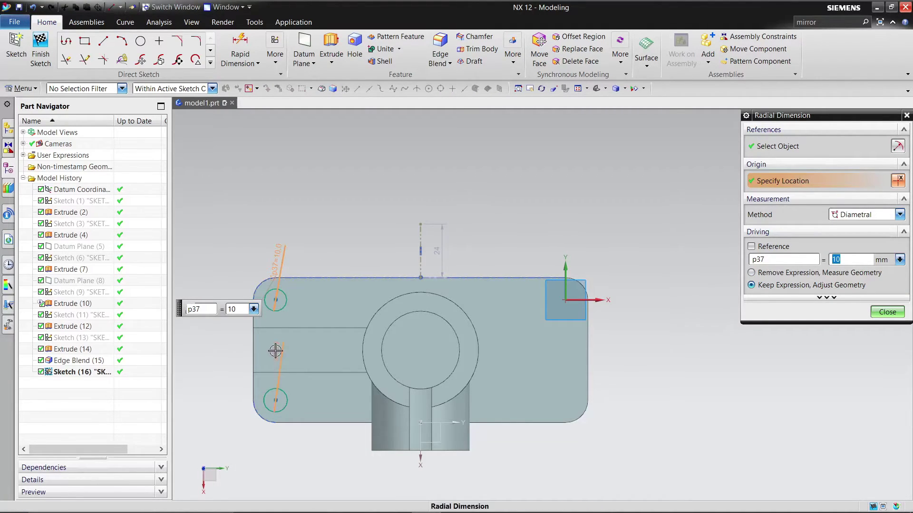
pyautogui.click(277, 390)
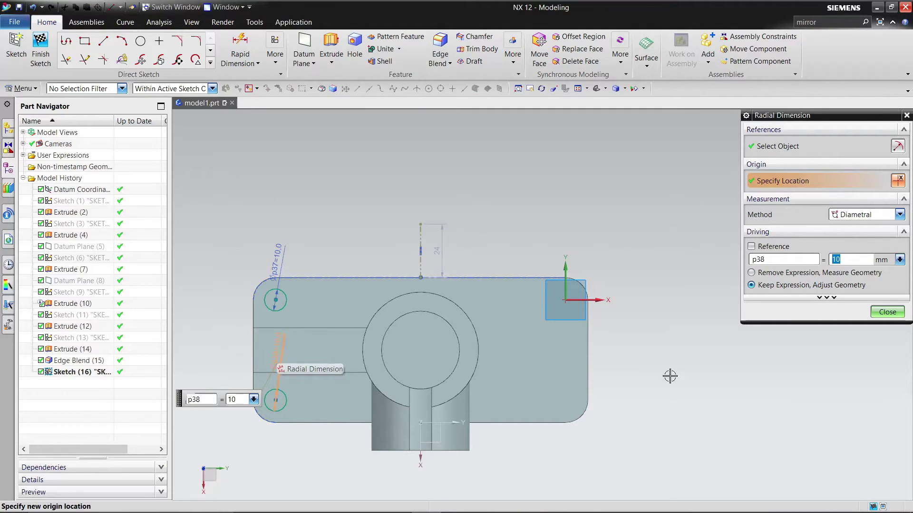
pyautogui.click(889, 313)
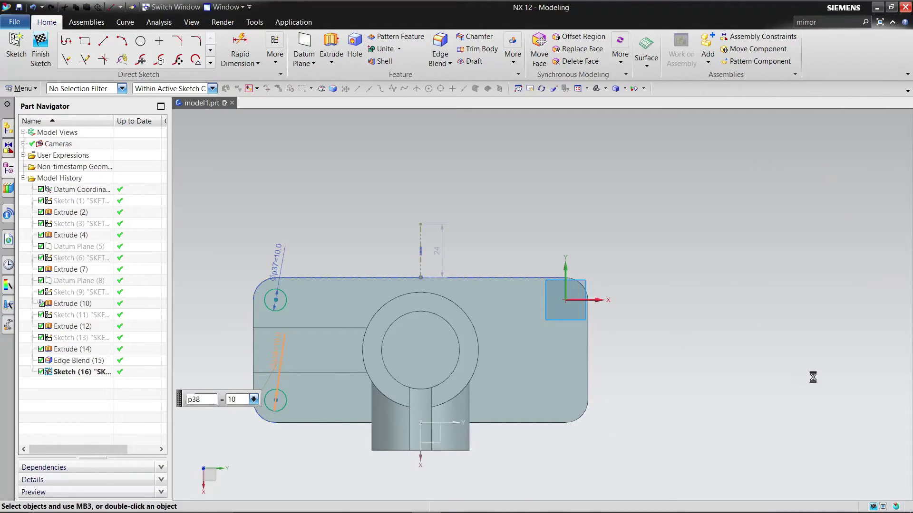
# - Start Mirror Geometry and select the two corner circles as the geometry to mirror
pyautogui.click(32, 89)
pyautogui.moveTo(28, 136)
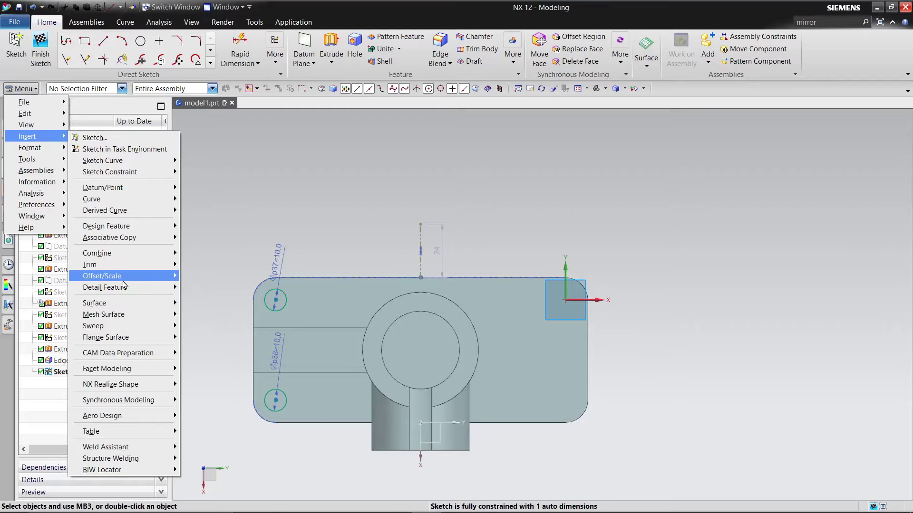
pyautogui.moveTo(118, 238)
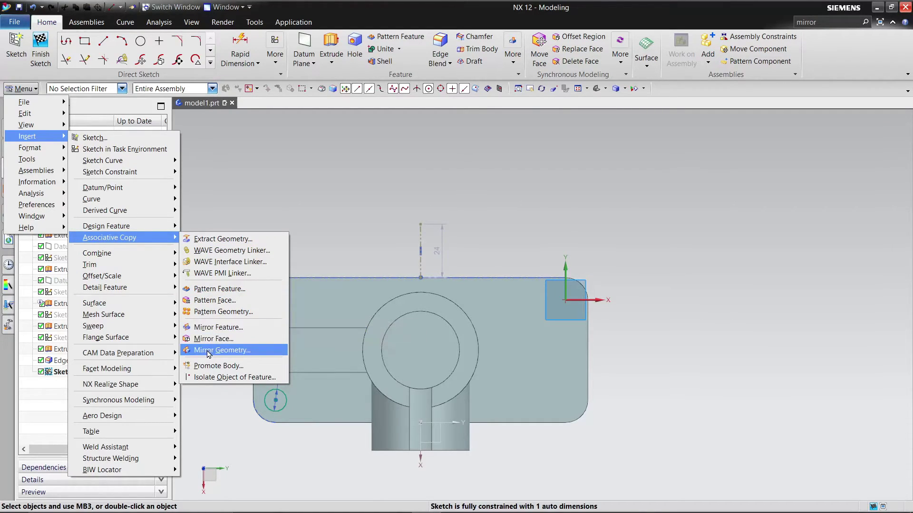
pyautogui.click(209, 351)
pyautogui.click(265, 310)
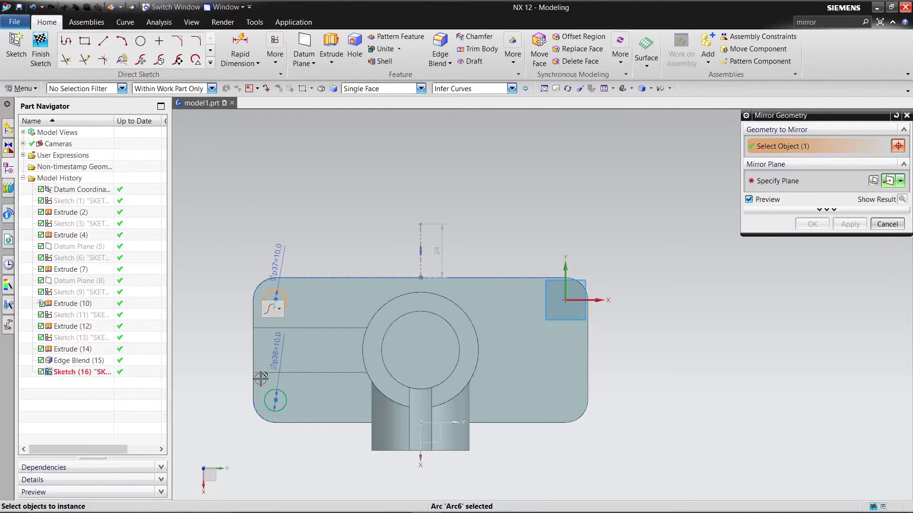
pyautogui.click(269, 393)
pyautogui.moveTo(797, 132); pyautogui.dragTo(219, 119)
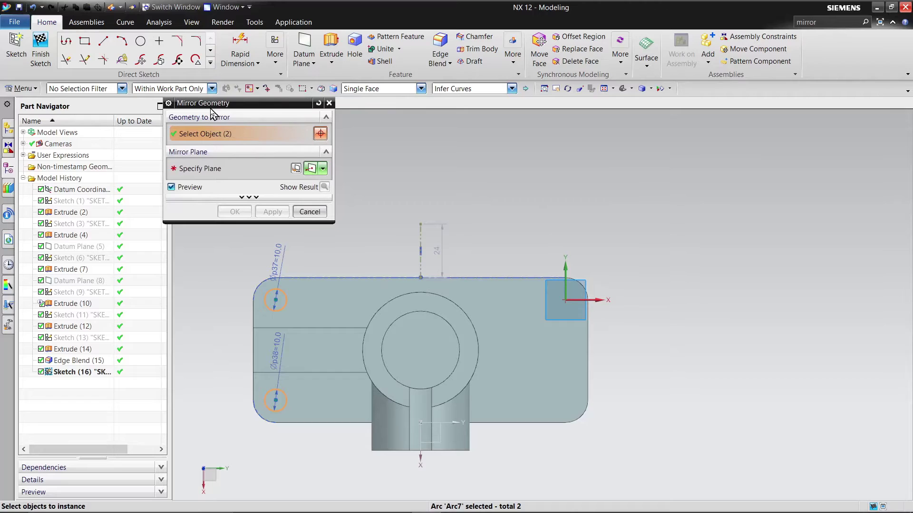
# - Mirror the circles about a plane defined by the long edge's midpoint and the direction of the opposite long edge
pyautogui.click(323, 168)
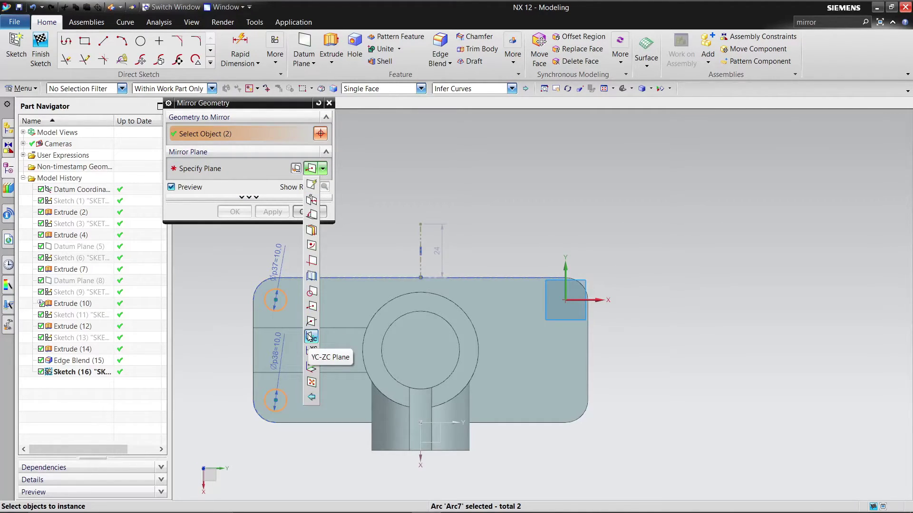
pyautogui.click(310, 337)
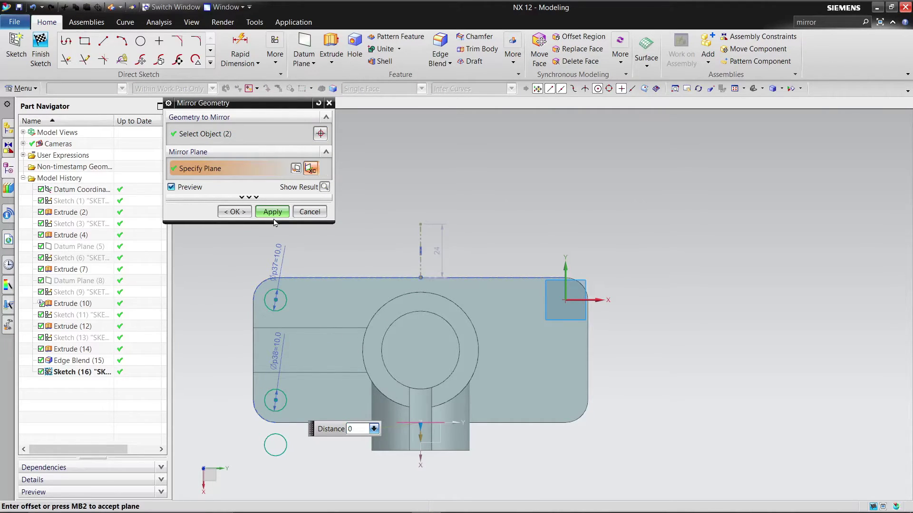
pyautogui.click(323, 170)
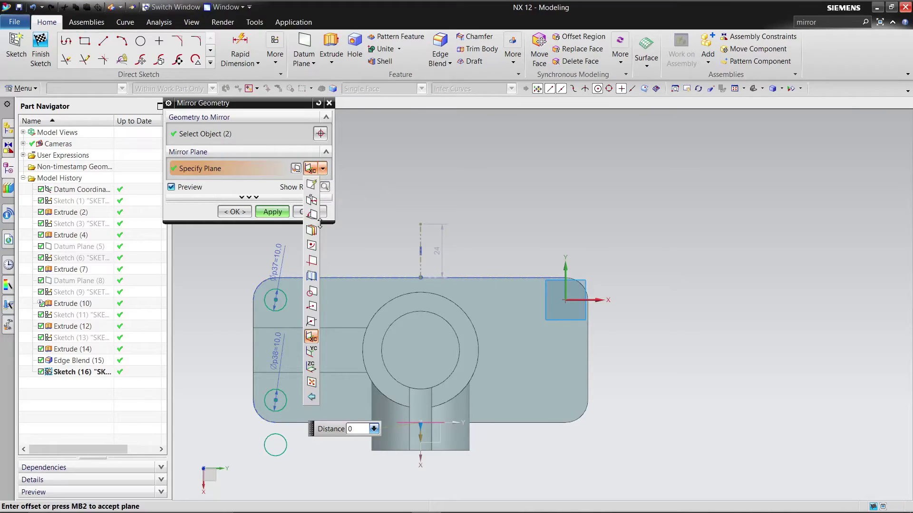
pyautogui.click(311, 307)
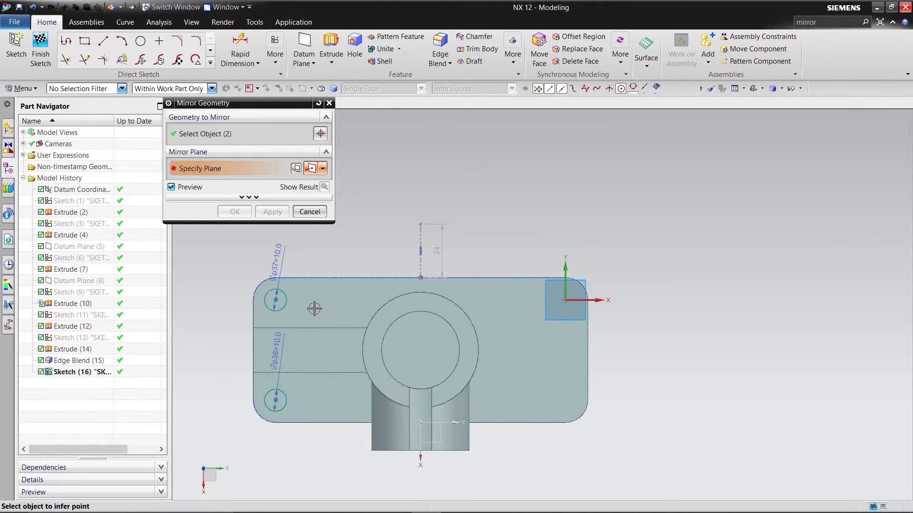
pyautogui.click(420, 277)
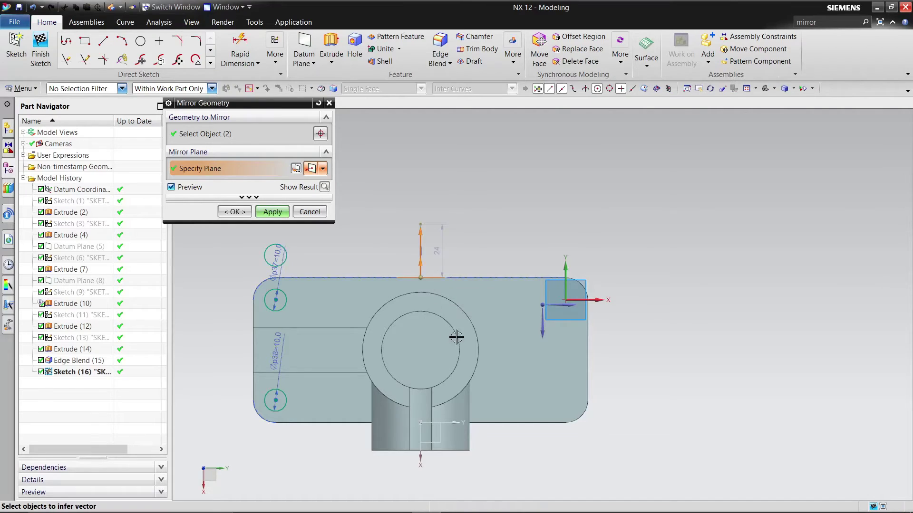
pyautogui.click(450, 423)
pyautogui.click(272, 212)
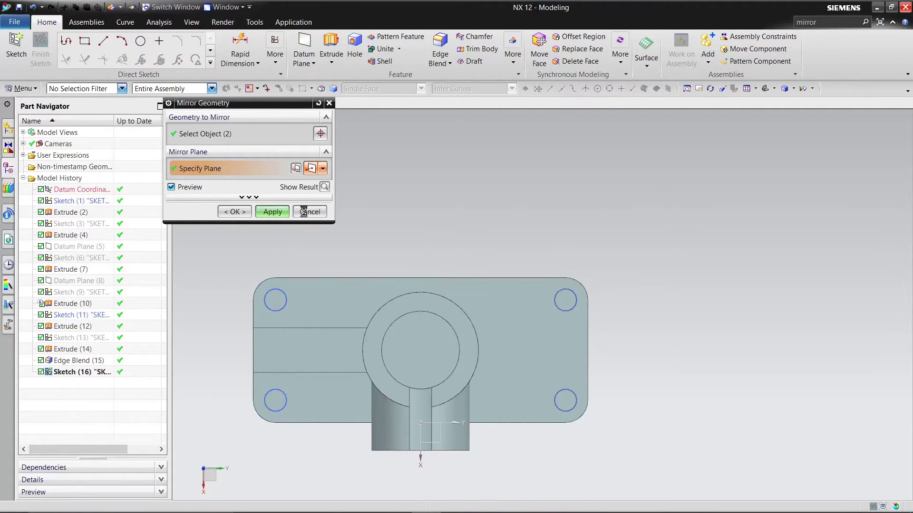
pyautogui.click(309, 212)
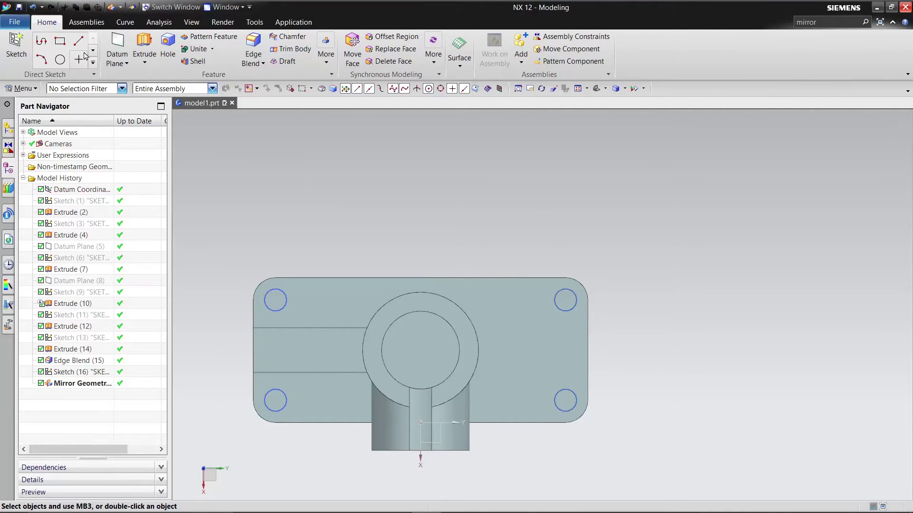
# - Extrude the two sketched and two mirrored circles downward with limits 80 mm and 0 mm, subtracting four corner holes from the base
pyautogui.click(144, 44)
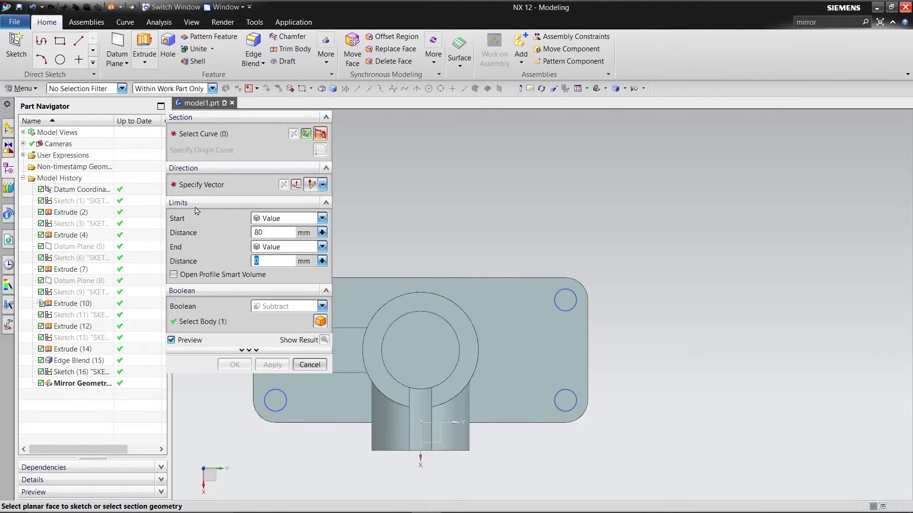
pyautogui.click(84, 372)
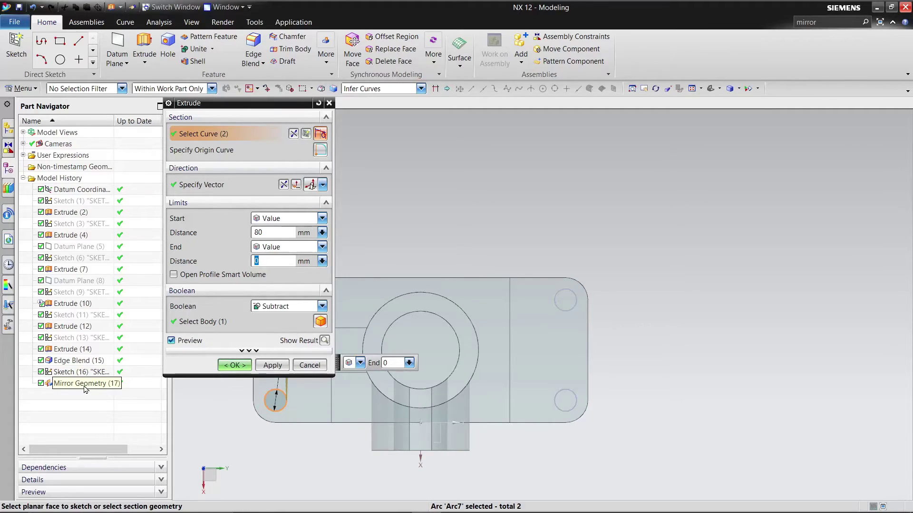
pyautogui.click(84, 385)
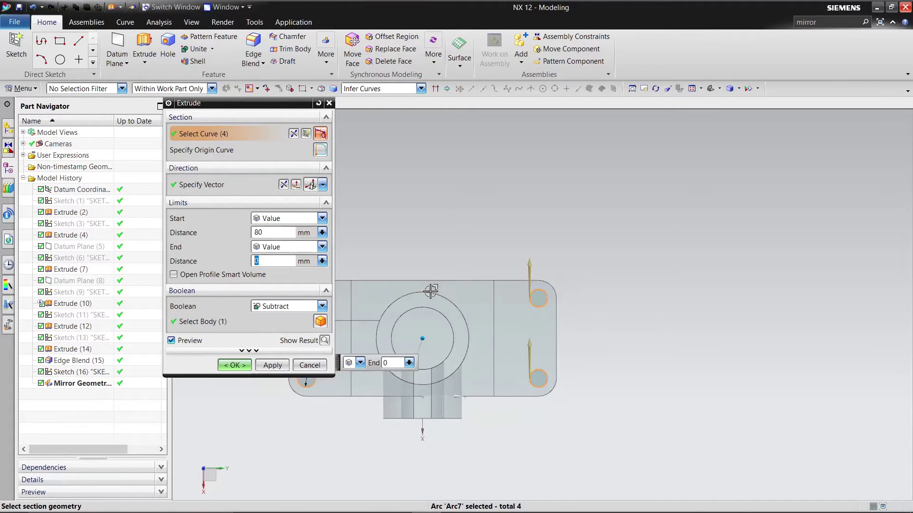
pyautogui.moveTo(443, 310); pyautogui.dragTo(399, 254, button='middle')
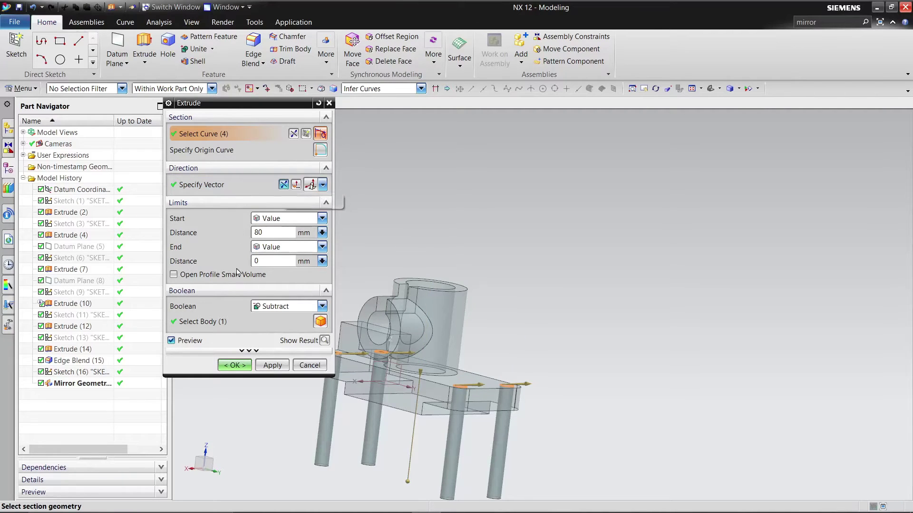
pyautogui.click(324, 341)
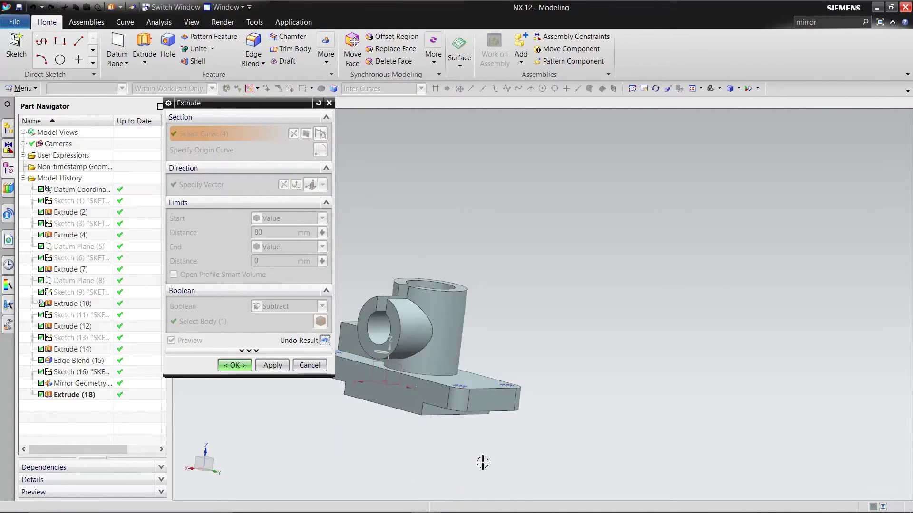
pyautogui.moveTo(648, 271); pyautogui.dragTo(607, 287, button='middle')
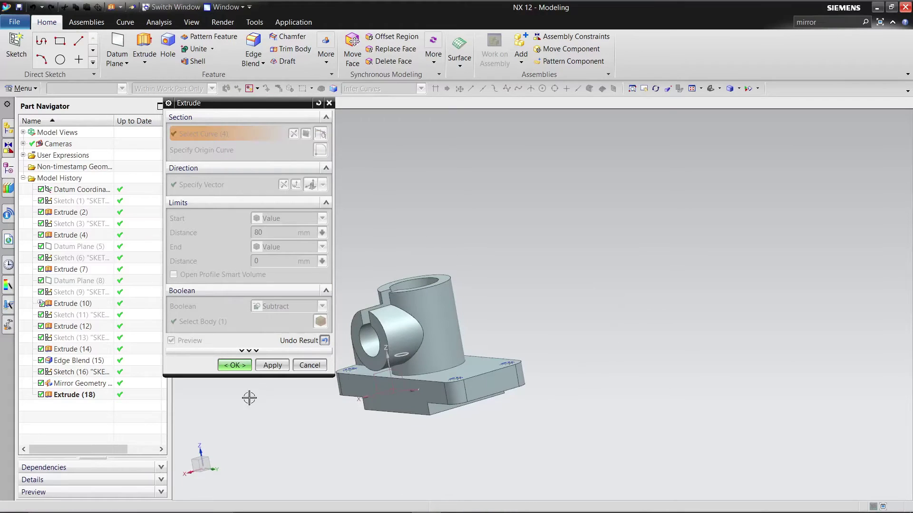
pyautogui.click(271, 365)
pyautogui.click(309, 365)
# - Hide Sketch (16) and show Datum Plane (5)
pyautogui.moveTo(309, 320); pyautogui.dragTo(262, 260, button='middle')
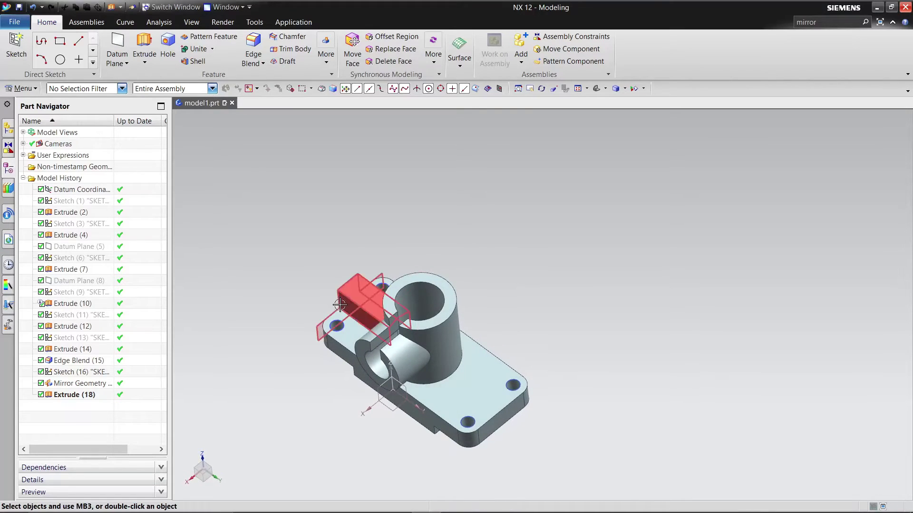
pyautogui.rightClick(74, 374)
pyautogui.click(96, 70)
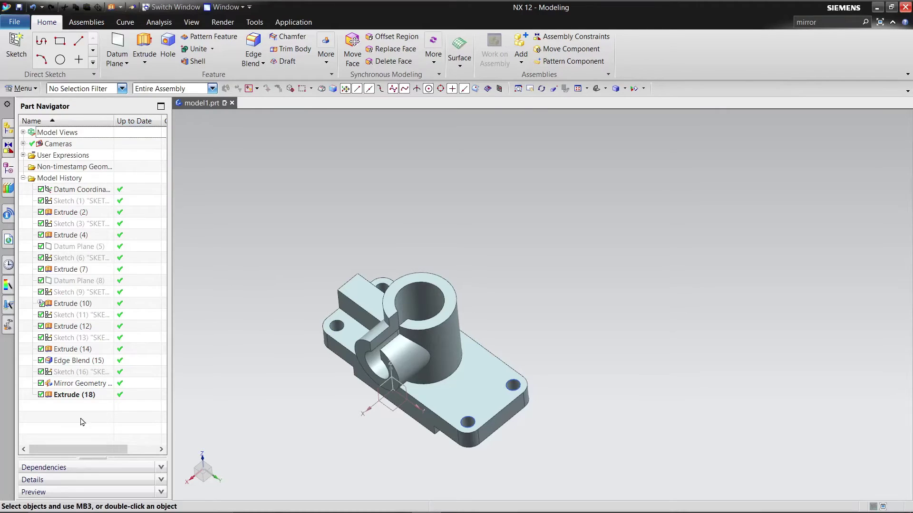
pyautogui.rightClick(84, 247)
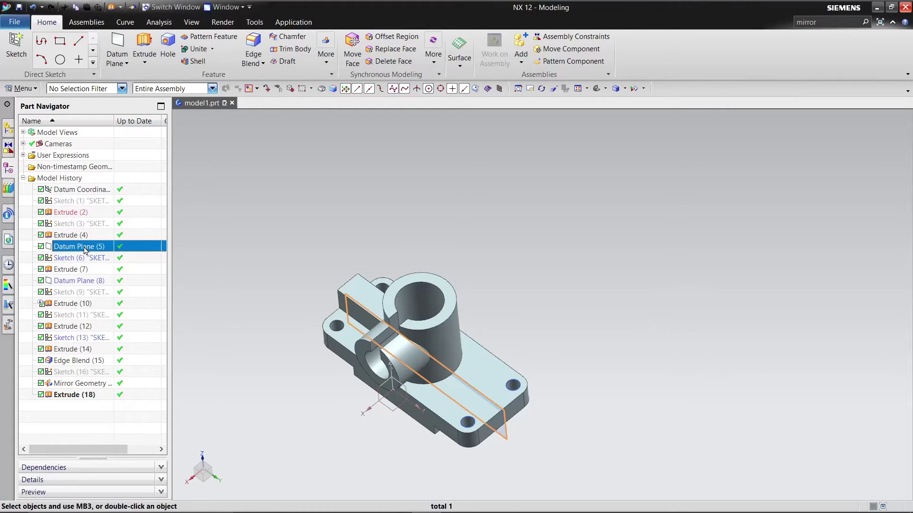
pyautogui.click(102, 210)
# - Start a sketch on Datum Plane (5) and draw a slanted line about 78 mm long at 137° from the base's upper end corner into the cylinder
pyautogui.moveTo(270, 237); pyautogui.dragTo(281, 198, button='middle')
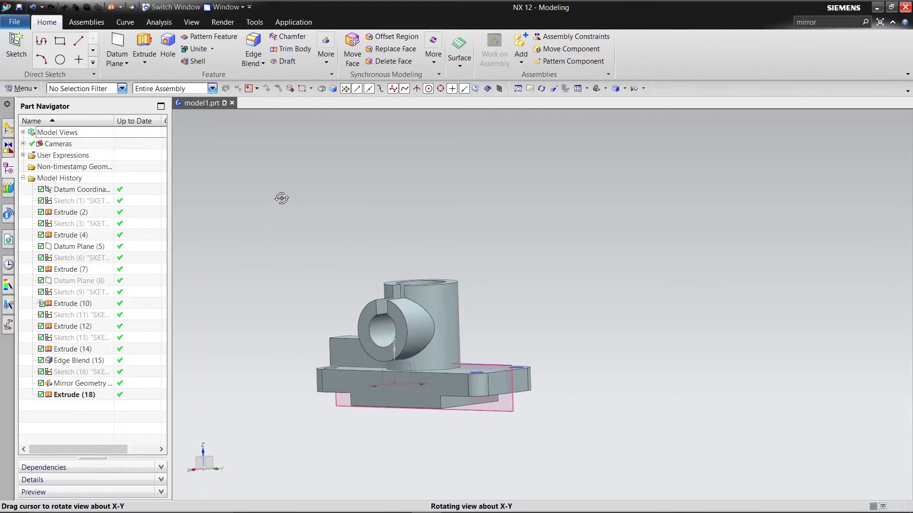
pyautogui.click(16, 47)
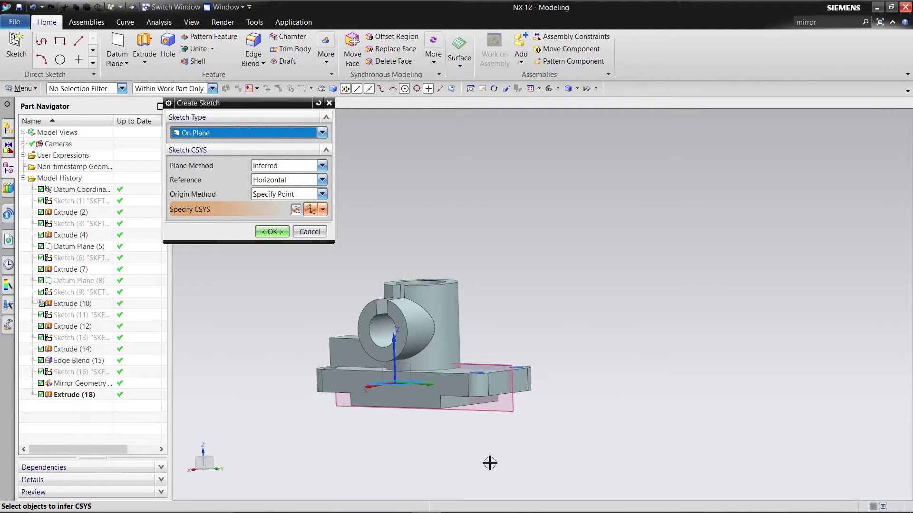
pyautogui.click(517, 405)
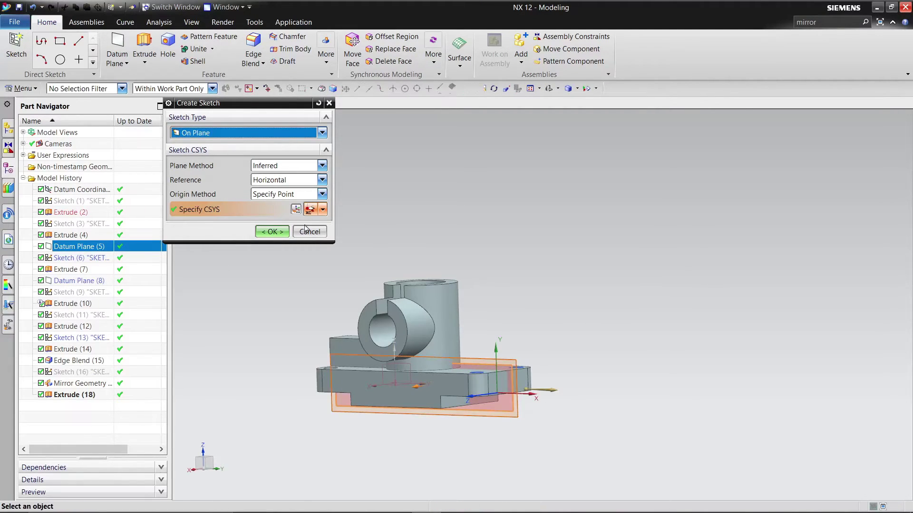
pyautogui.click(276, 235)
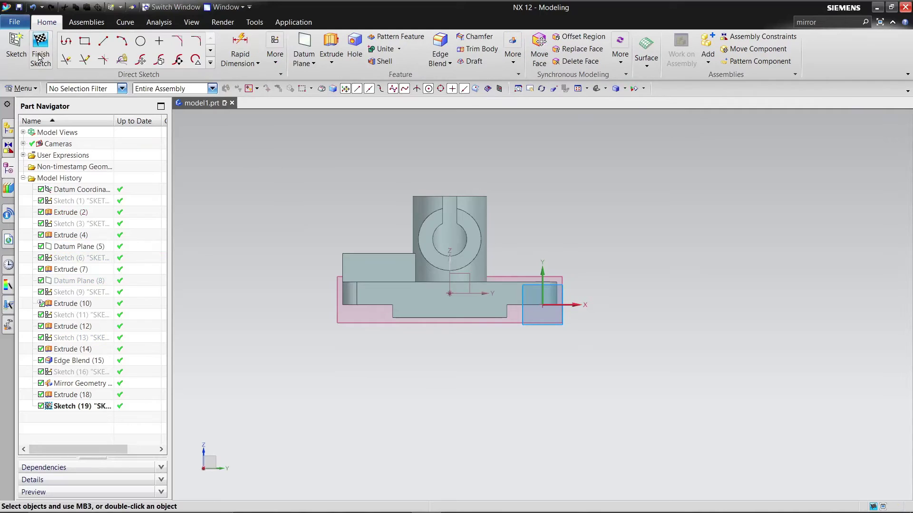
pyautogui.click(104, 43)
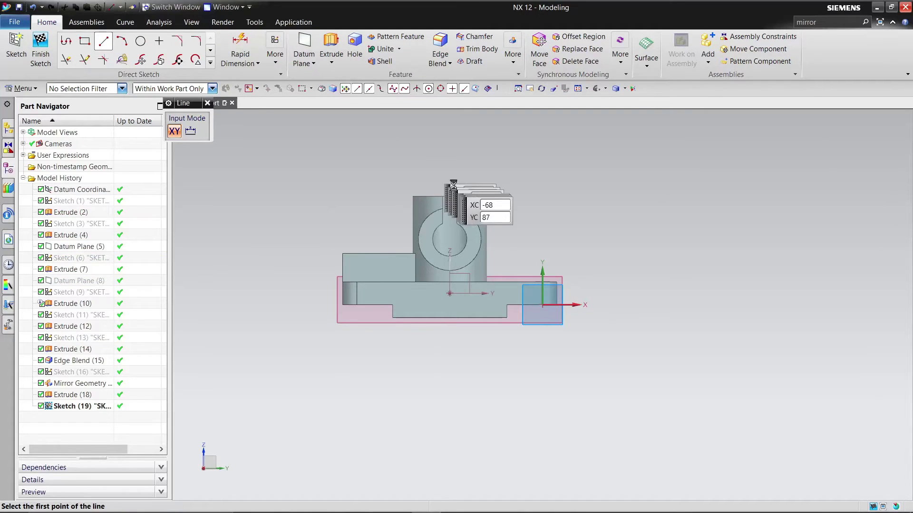
pyautogui.click(542, 284)
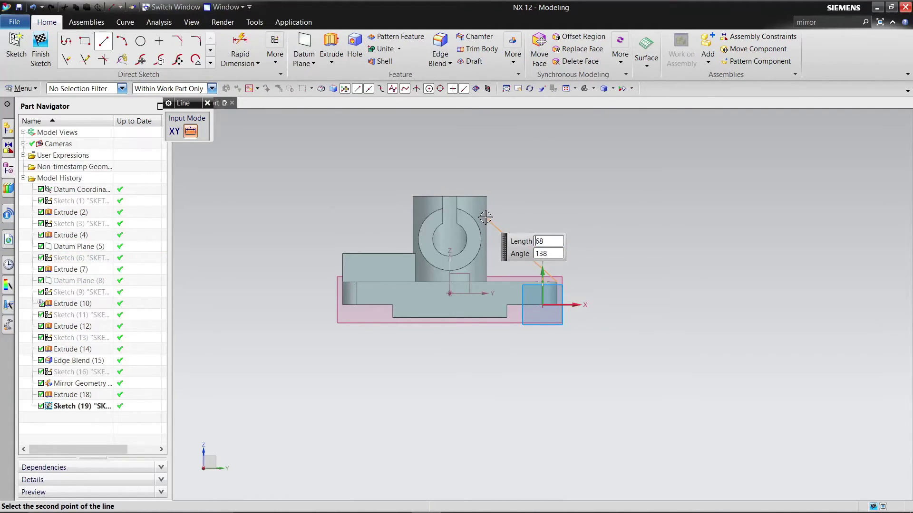
pyautogui.rightClick(475, 207)
pyautogui.click(495, 240)
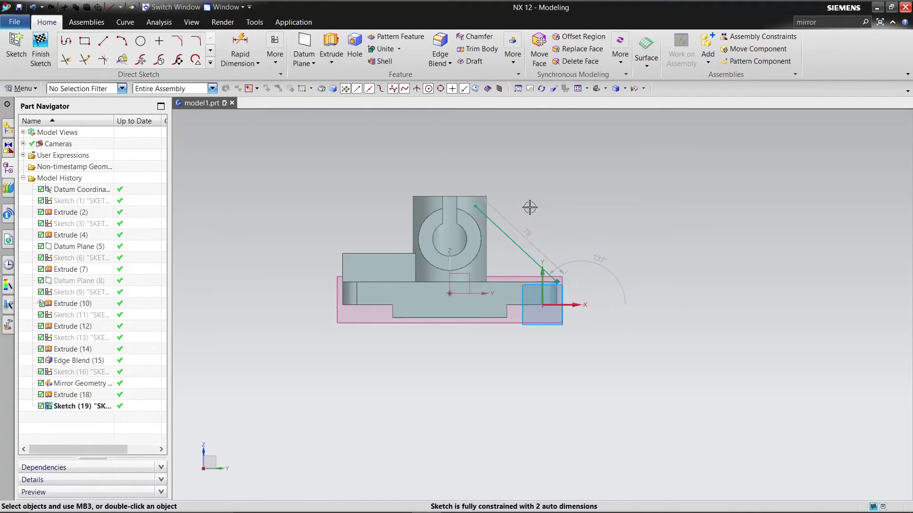
pyautogui.scroll(3, 528, 208)
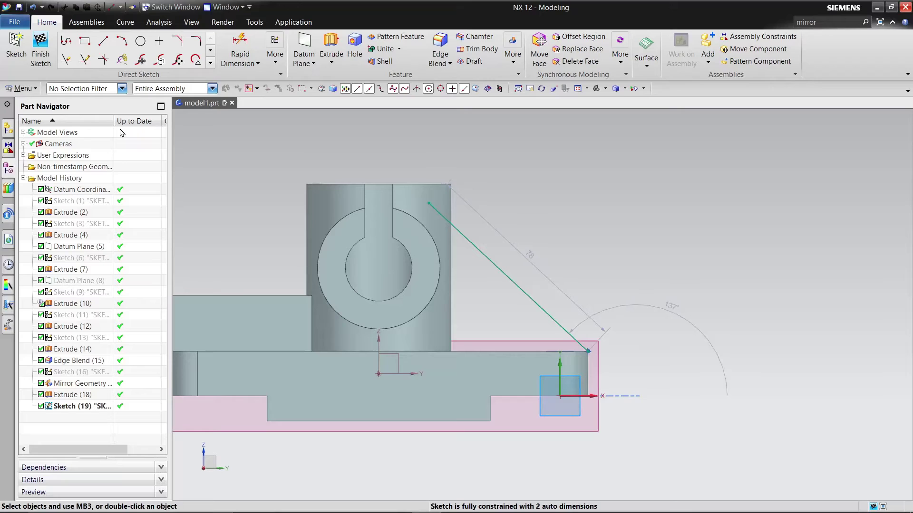
# - Project the vertical cylinder's top edge and the base's long top edge into the sketch with Project Curve
pyautogui.click(211, 51)
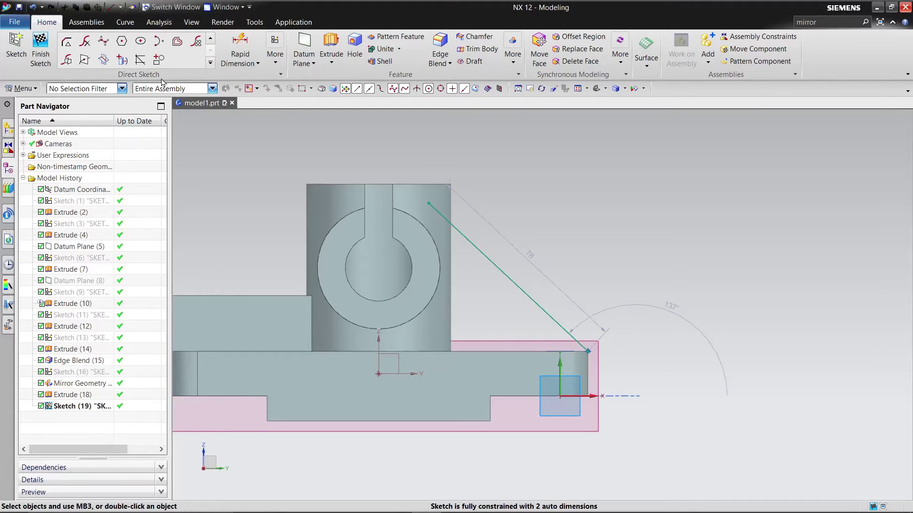
pyautogui.click(102, 60)
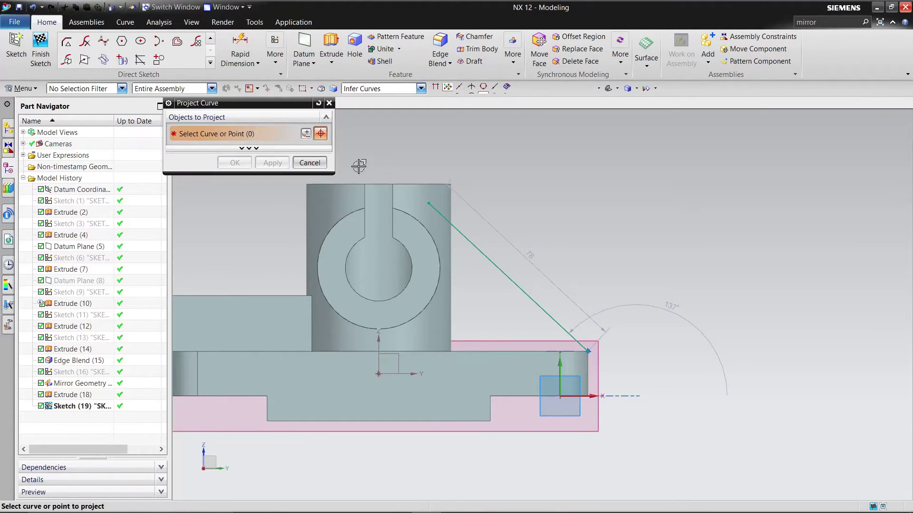
pyautogui.click(433, 185)
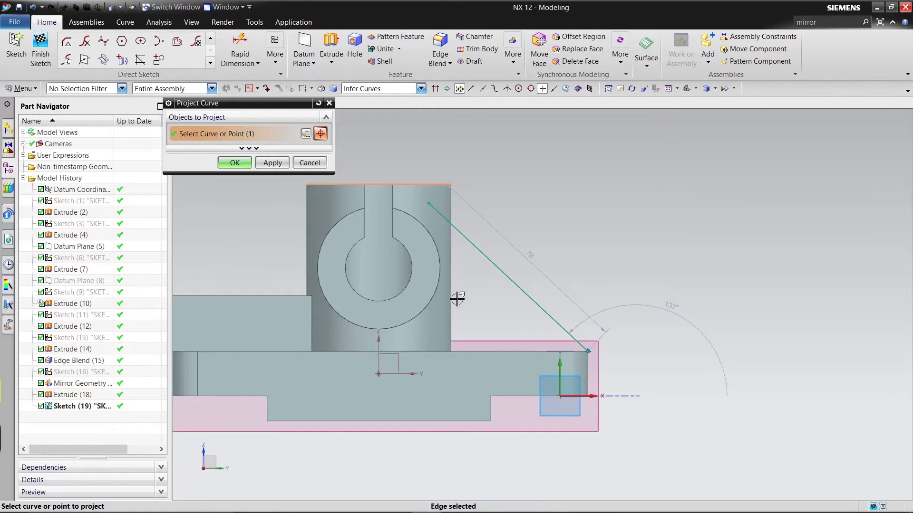
pyautogui.click(445, 352)
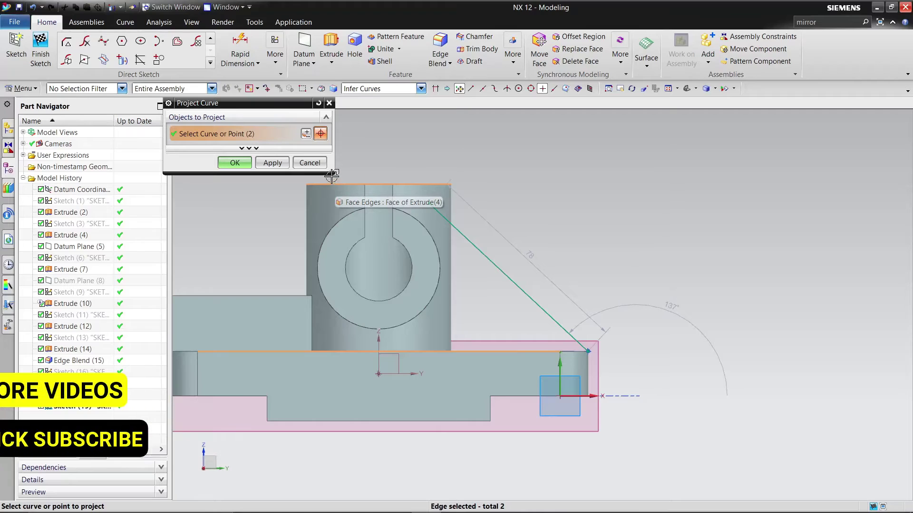
pyautogui.click(272, 163)
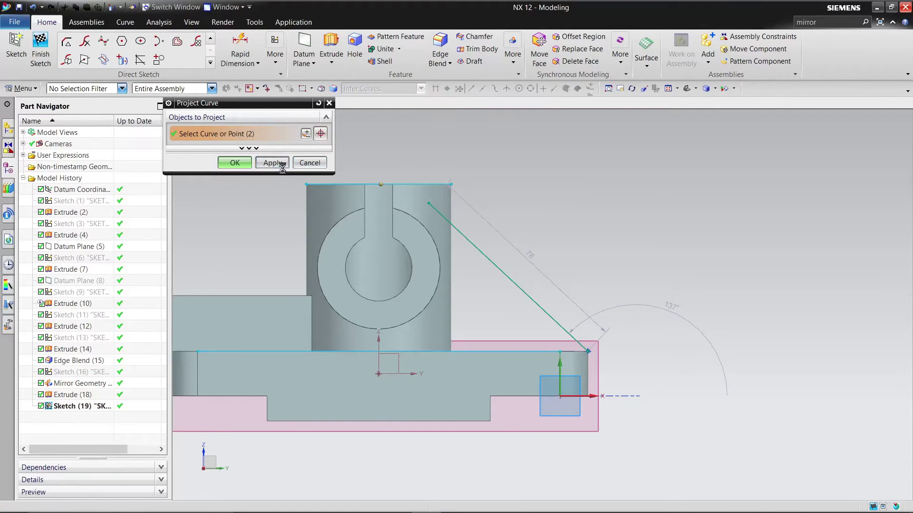
pyautogui.click(309, 162)
# - Draw a vertical line about 98 mm long downward from the projected cylinder edge's endpoint, along the cylinder's side
pyautogui.click(210, 40)
pyautogui.click(103, 43)
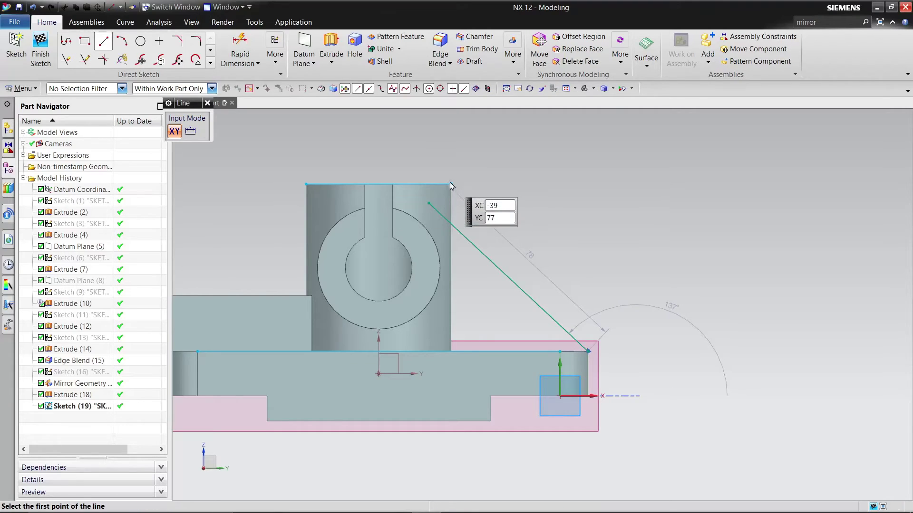
pyautogui.click(451, 185)
pyautogui.click(450, 457)
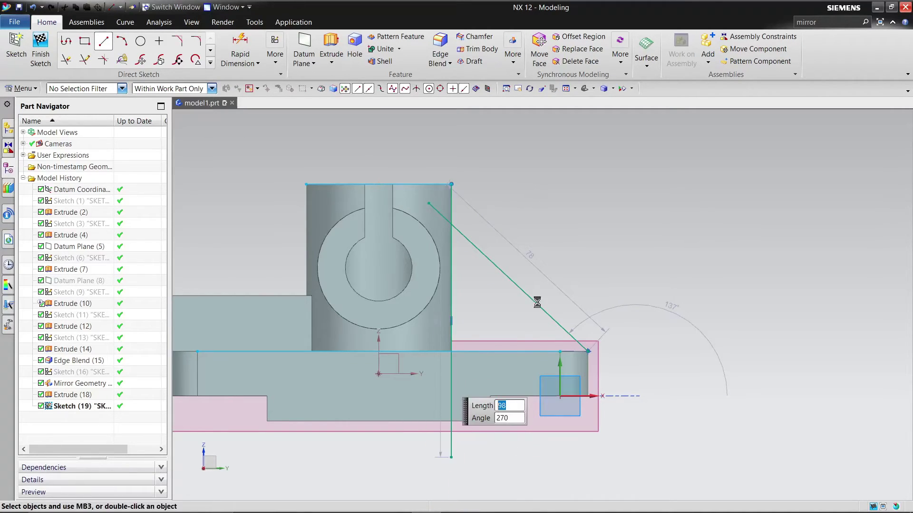
pyautogui.rightClick(591, 187)
pyautogui.click(596, 206)
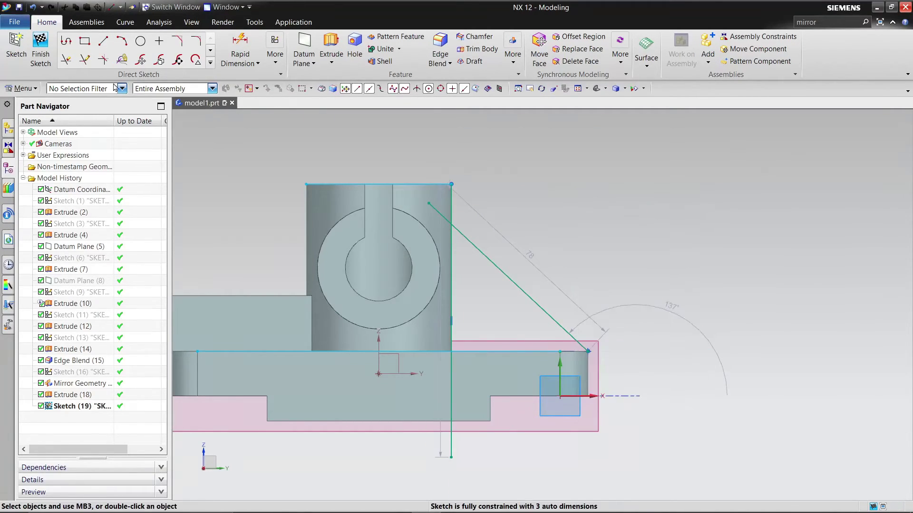
# - Quick-trim the slanted line's end inside the cylinder and remove the projected edges and vertical line, keeping only the slanted line outside it
pyautogui.click(68, 59)
pyautogui.click(257, 351)
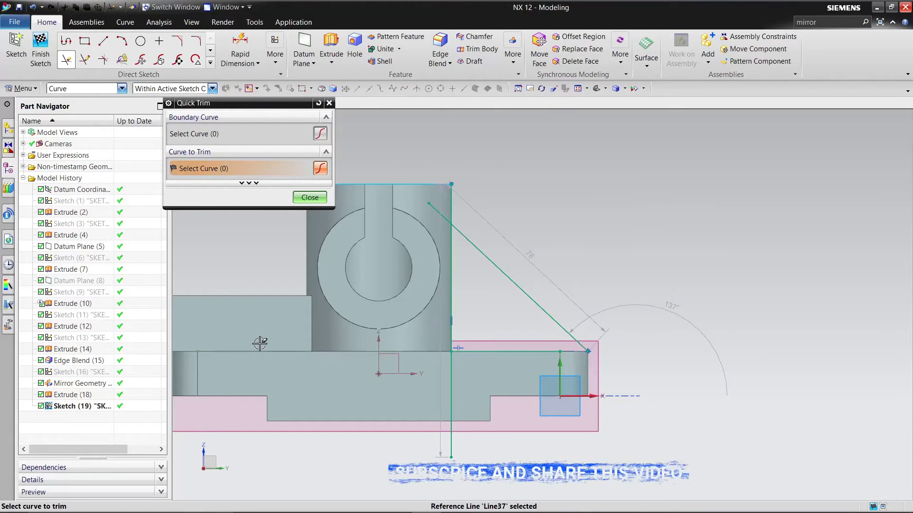
pyautogui.click(453, 385)
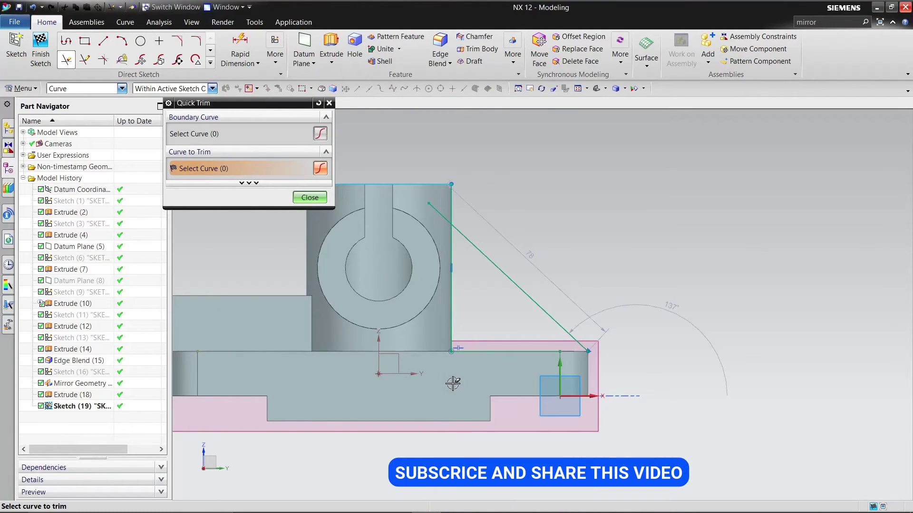
pyautogui.click(451, 209)
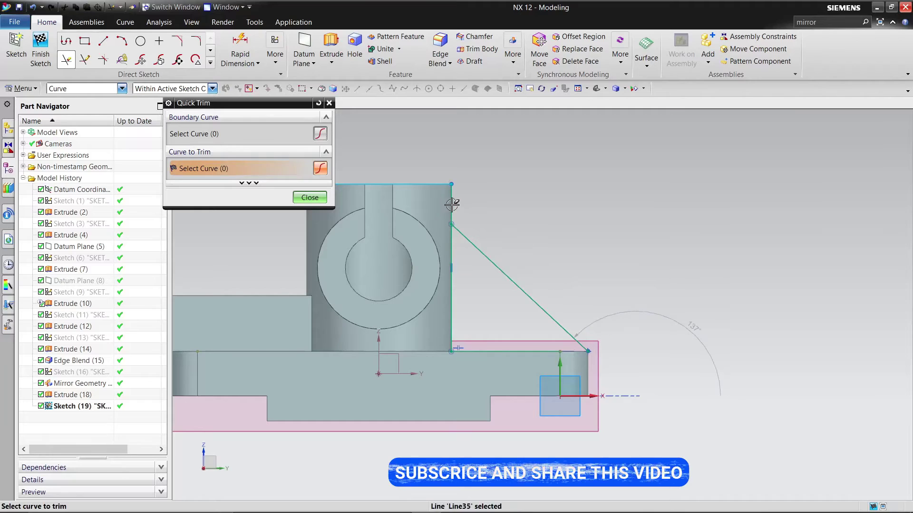
pyautogui.click(428, 184)
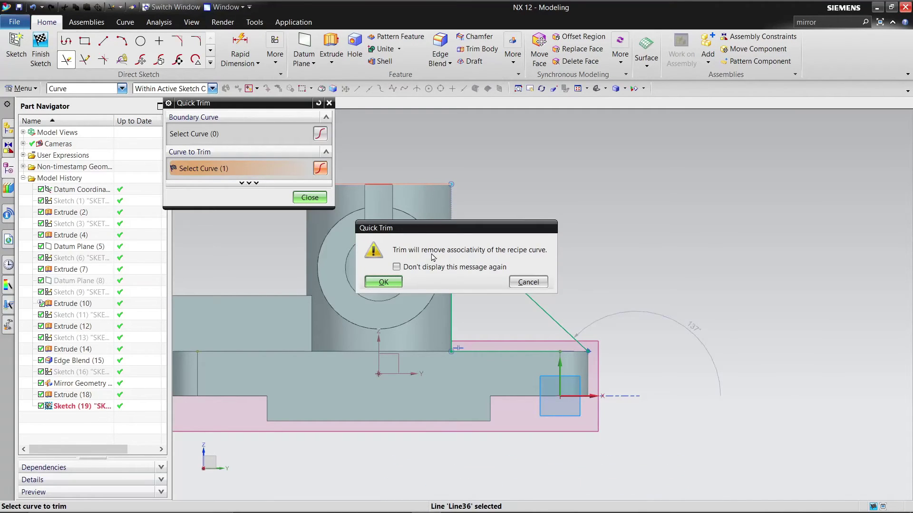
pyautogui.click(383, 283)
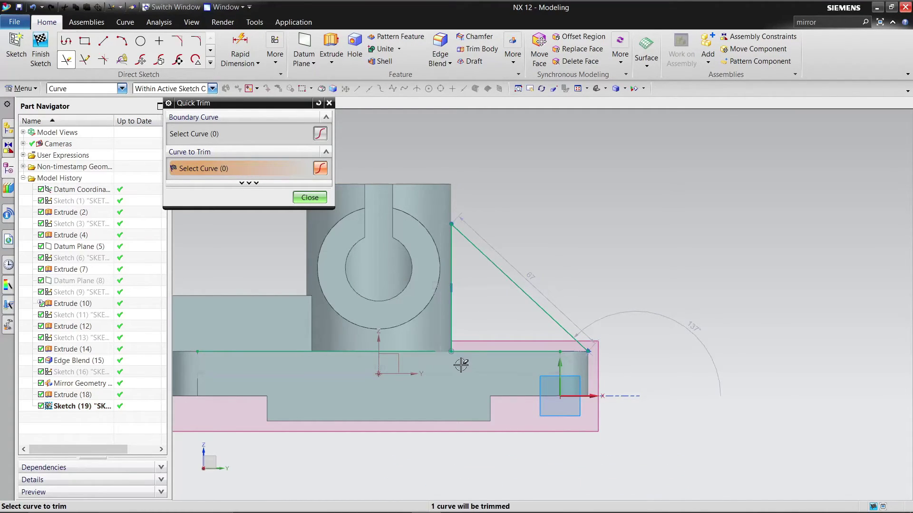
pyautogui.click(453, 321)
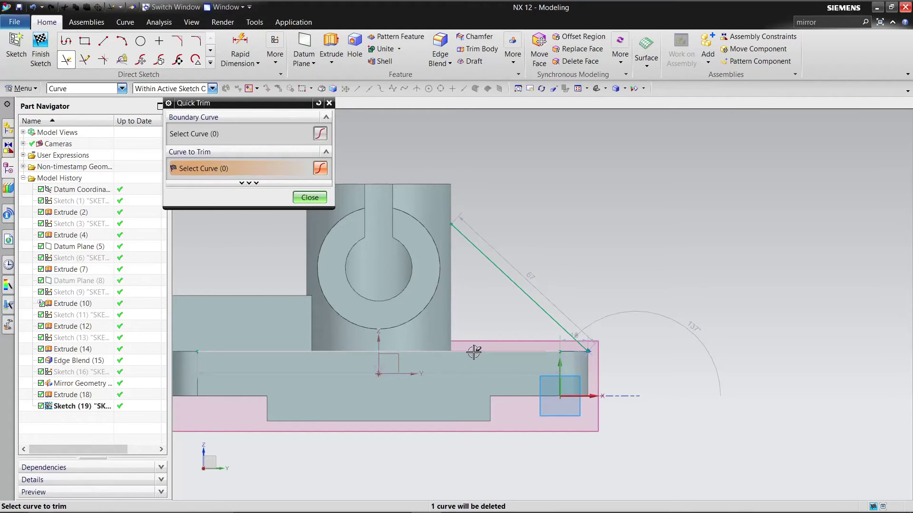
pyautogui.click(314, 199)
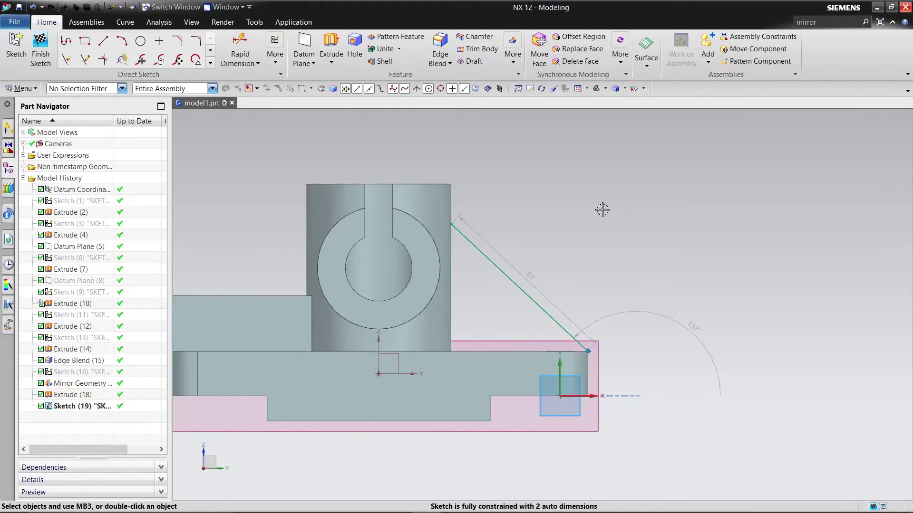
# - Try 145° for the slanted line's angle, set it back to 137°, and finish the sketch
pyautogui.doubleClick(695, 323)
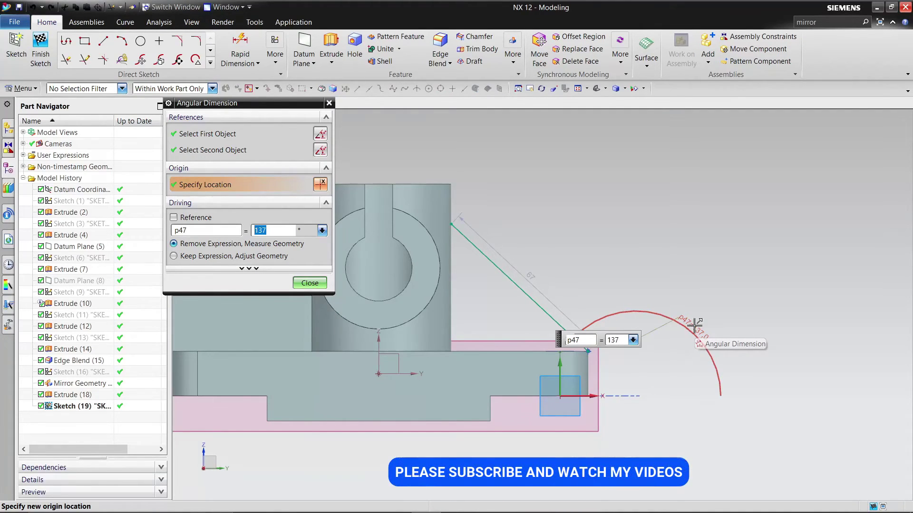
pyautogui.write('1')
pyautogui.press('Return')
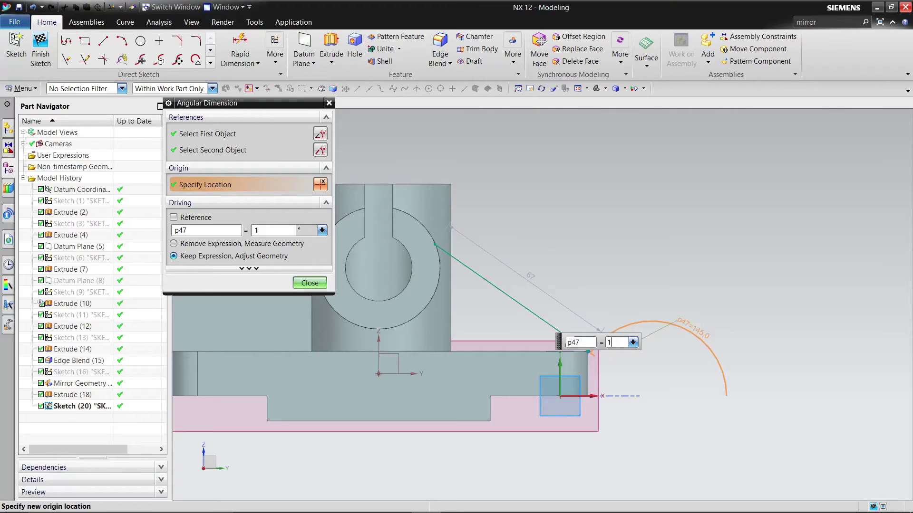
pyautogui.press('Return')
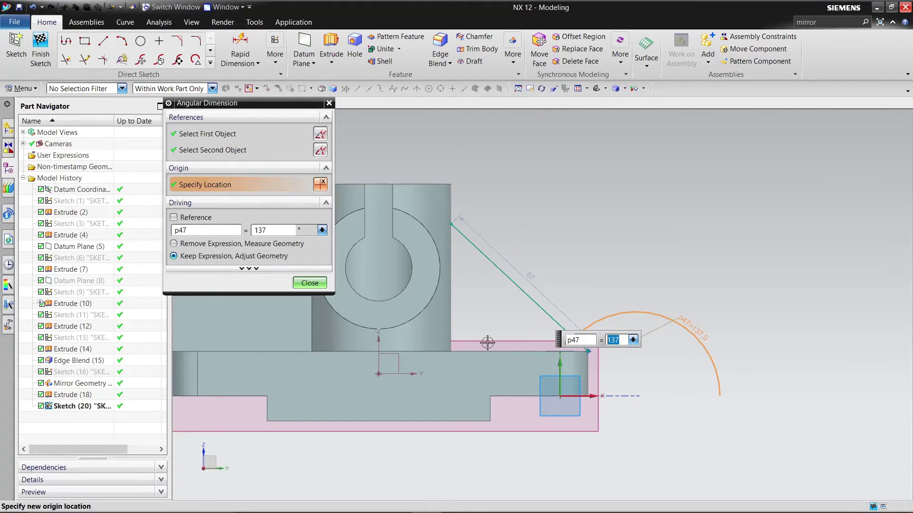
pyautogui.click(309, 283)
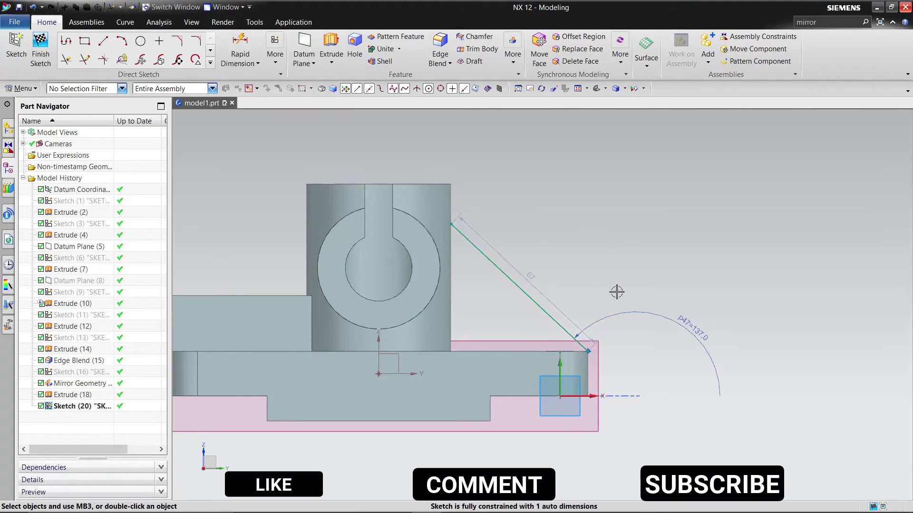
pyautogui.click(48, 61)
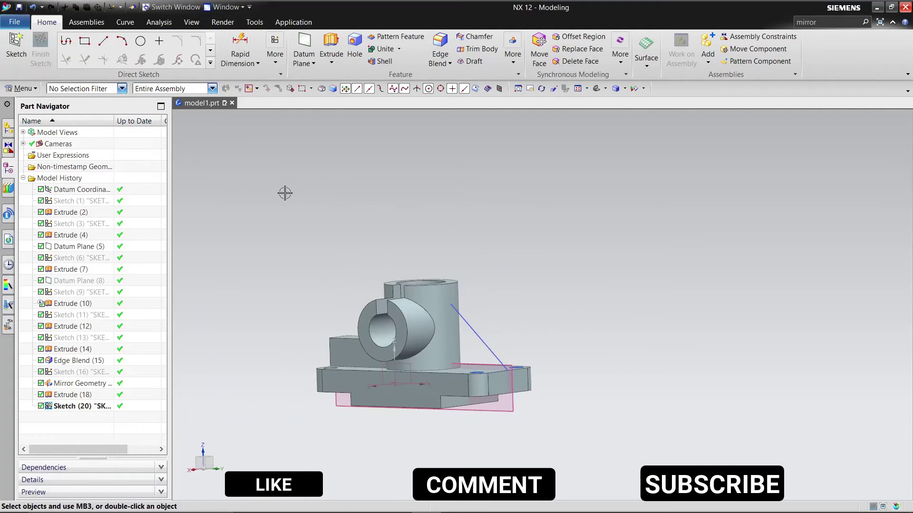
# - Create a 10 mm thick symmetric rib from the slanted line, parallel to the section plane and combined with the target body
pyautogui.click(327, 59)
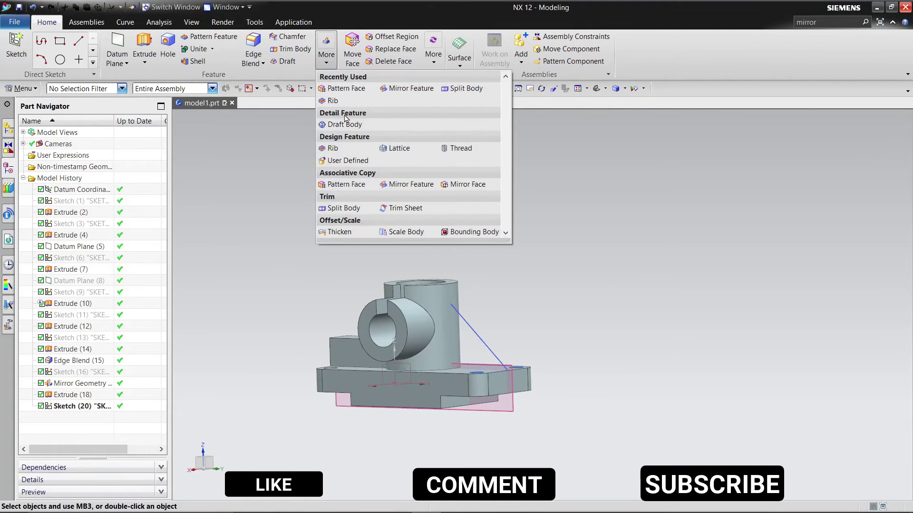
pyautogui.click(327, 101)
pyautogui.click(474, 332)
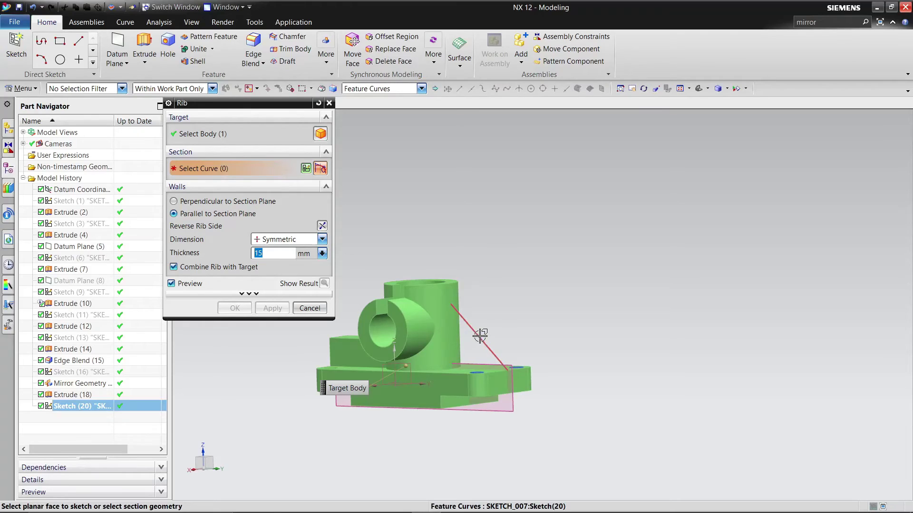
pyautogui.moveTo(604, 259)
pyautogui.mouseDown(button='middle')
pyautogui.moveTo(604, 296)
pyautogui.moveTo(609, 273)
pyautogui.mouseUp(button='middle')
pyautogui.scroll(1, 609, 272)
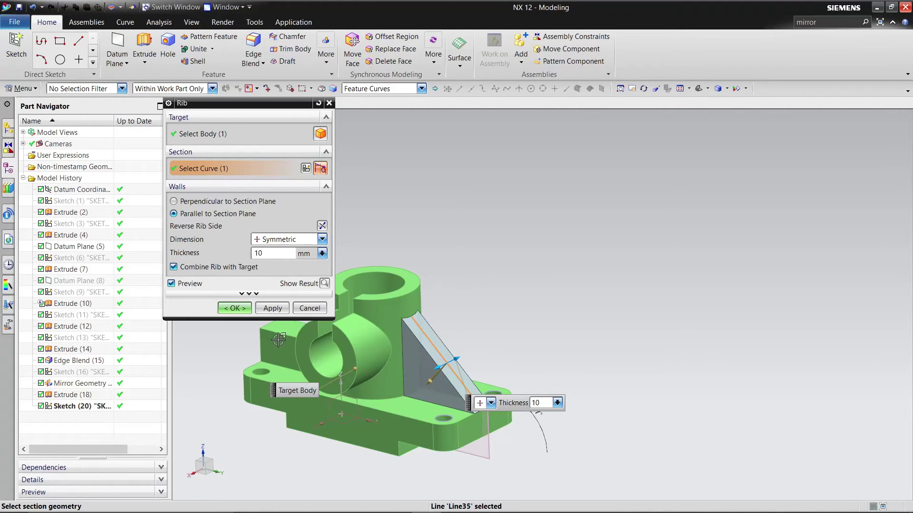
pyautogui.click(324, 284)
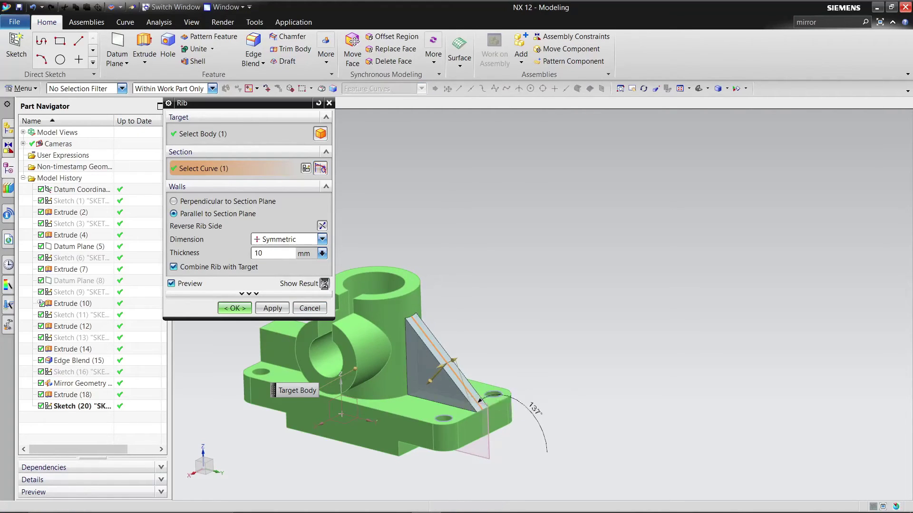
pyautogui.click(269, 309)
pyautogui.click(308, 308)
# - Hide the rib's sketch and the datum plane still showing through the base
pyautogui.moveTo(502, 241); pyautogui.dragTo(496, 272, button='middle')
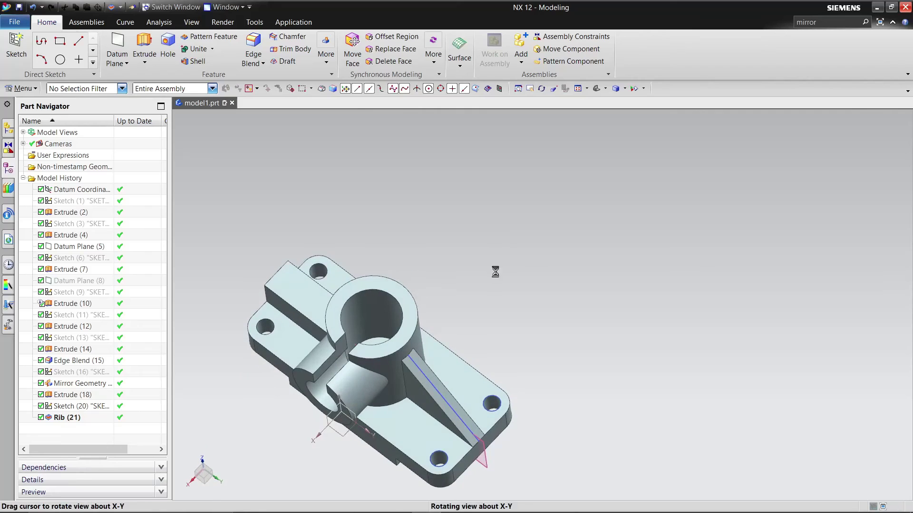
pyautogui.rightClick(72, 406)
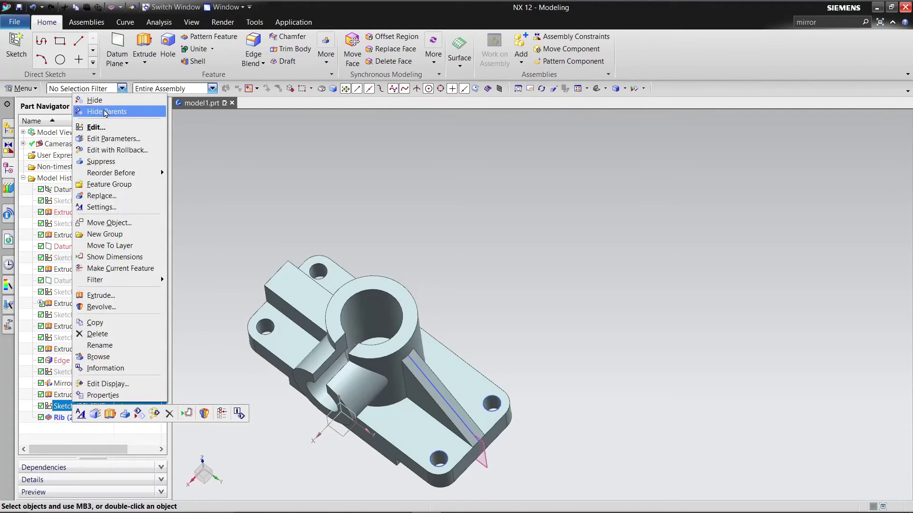
pyautogui.click(105, 101)
pyautogui.moveTo(221, 386); pyautogui.dragTo(181, 333, button='middle')
pyautogui.rightClick(85, 247)
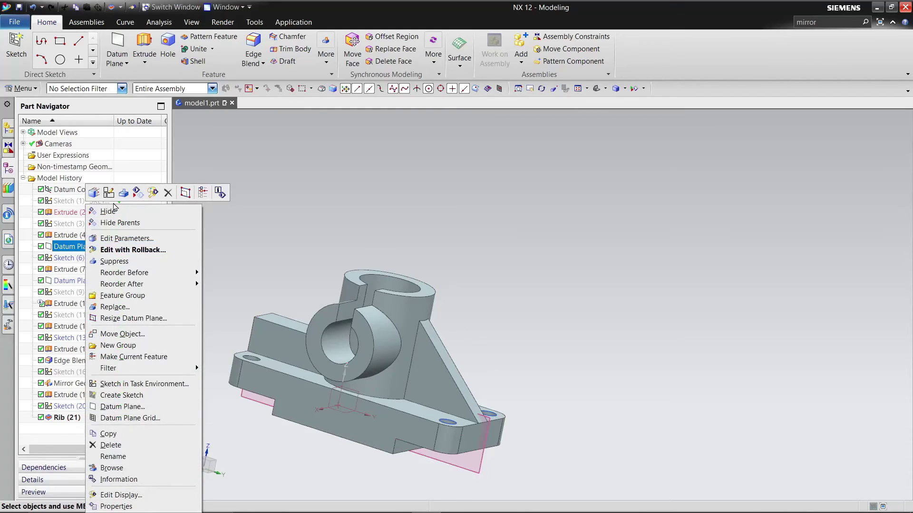
pyautogui.click(116, 214)
# - Edge-blend the long edge where the rib meets the base on the boss side, previewing 0.5 mm and applying a 1 mm radius
pyautogui.click(604, 91)
pyautogui.click(599, 102)
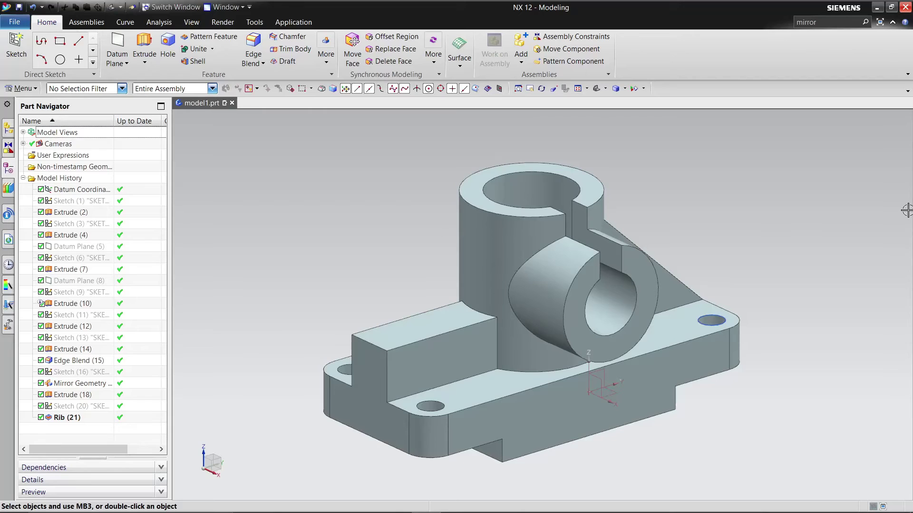
pyautogui.moveTo(907, 211); pyautogui.dragTo(674, 281, button='middle')
pyautogui.moveTo(349, 254); pyautogui.dragTo(260, 252, button='middle')
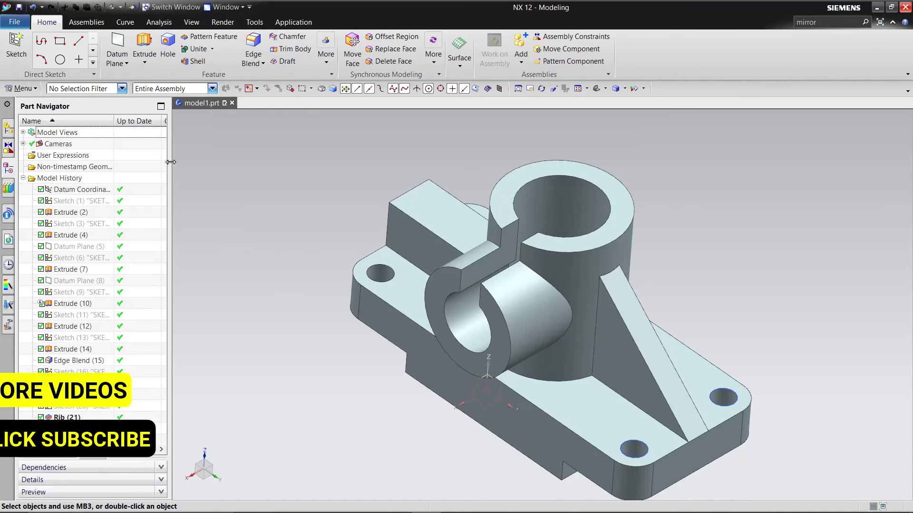
pyautogui.click(251, 64)
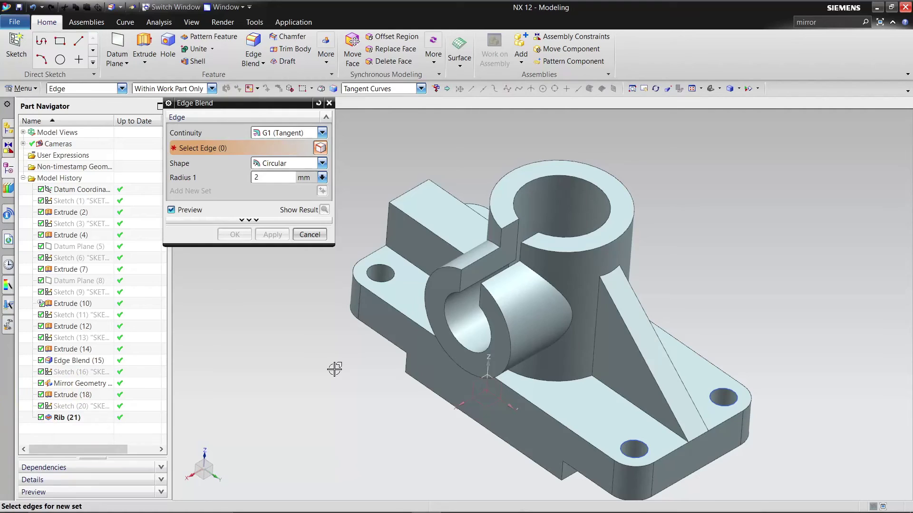
pyautogui.click(631, 404)
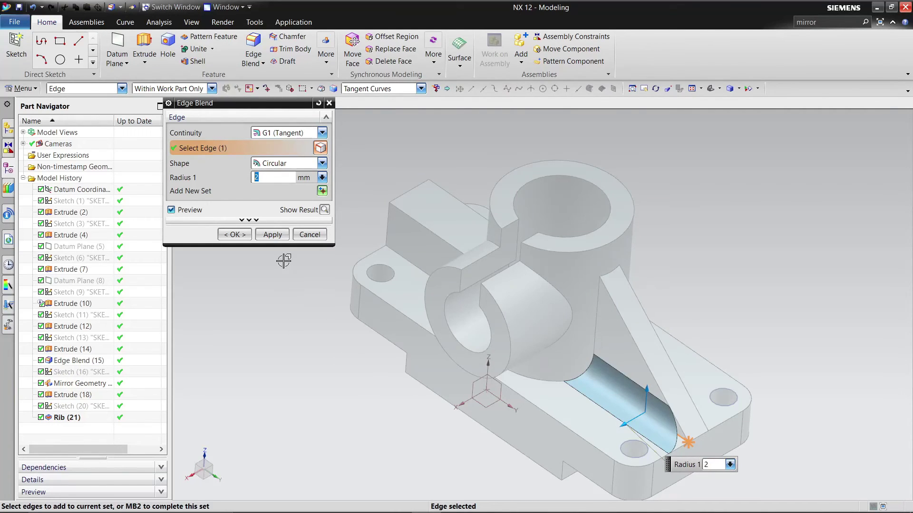
pyautogui.write('.5')
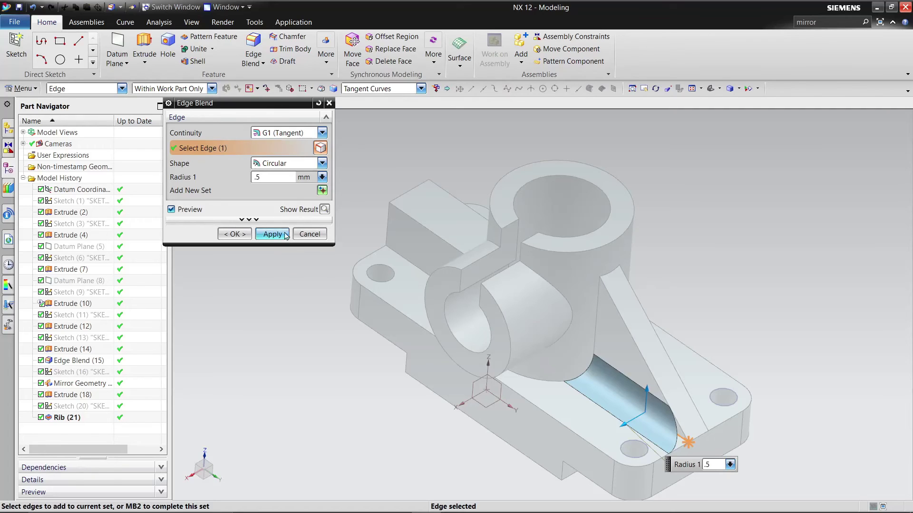
pyautogui.click(324, 209)
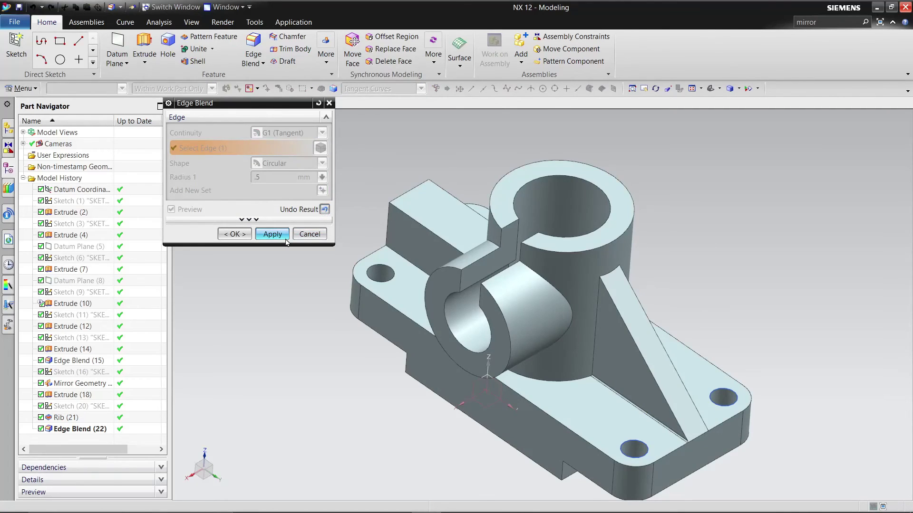
pyautogui.click(324, 210)
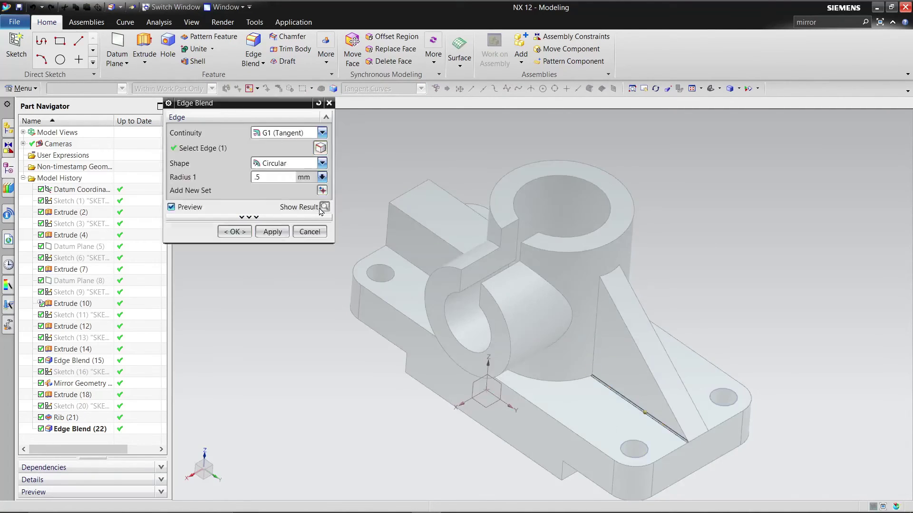
pyautogui.write('1')
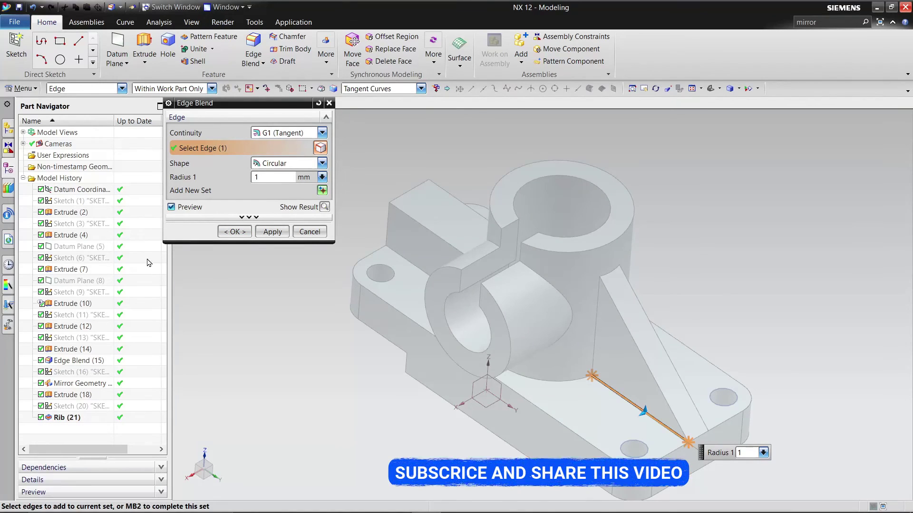
pyautogui.click(273, 232)
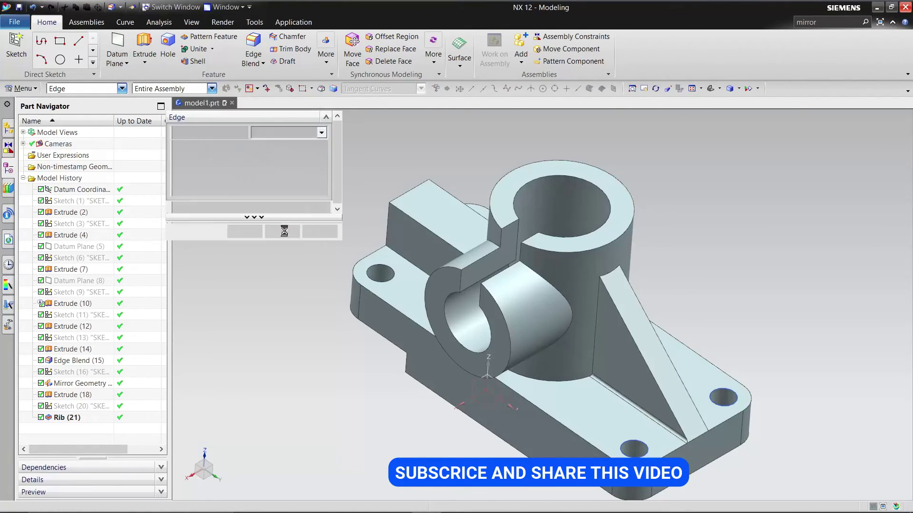
# - Edge-blend the cylinder's foot, its joints with the rib and side block, and the rib's other base edge with a 1 mm radius
pyautogui.click(558, 381)
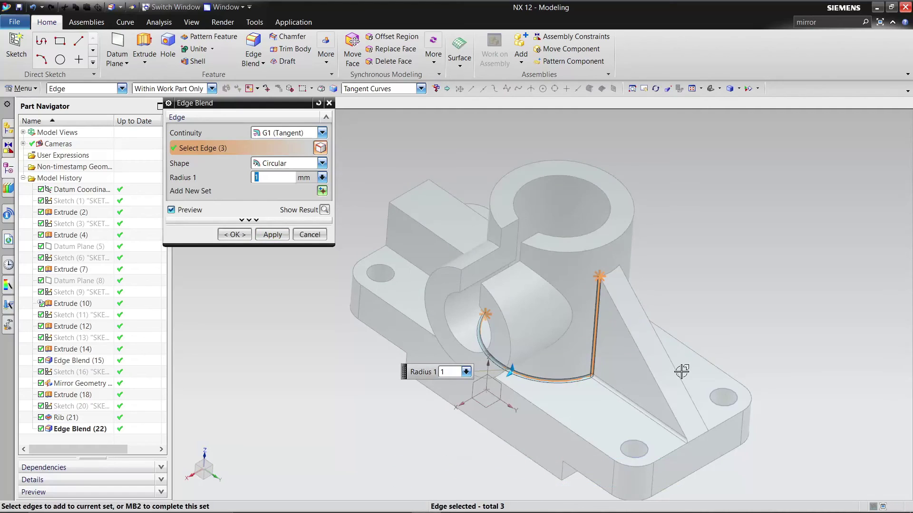
pyautogui.moveTo(725, 282); pyautogui.dragTo(594, 380, button='middle')
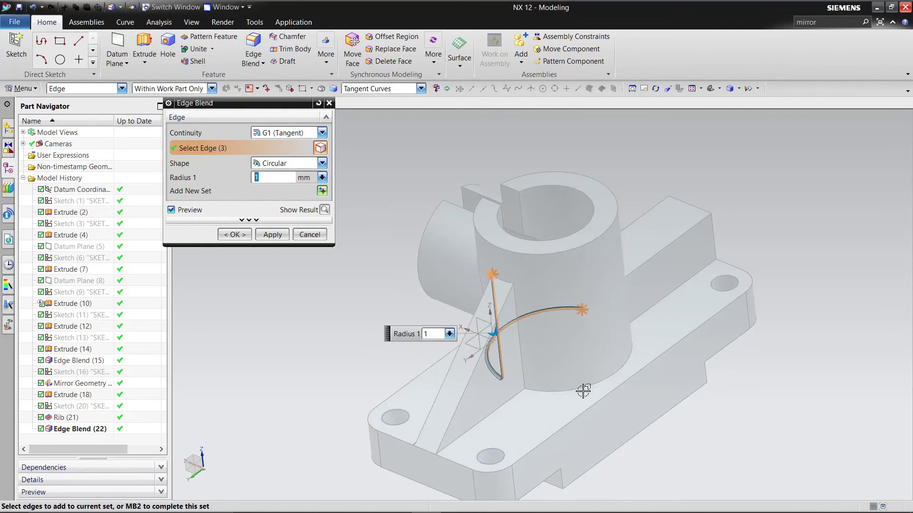
pyautogui.click(582, 391)
pyautogui.click(519, 397)
pyautogui.click(520, 365)
pyautogui.moveTo(653, 260); pyautogui.dragTo(627, 337, button='middle')
pyautogui.click(601, 357)
pyautogui.click(595, 317)
pyautogui.moveTo(595, 317); pyautogui.dragTo(612, 323, button='middle')
pyautogui.click(612, 323)
pyautogui.moveTo(746, 221); pyautogui.dragTo(427, 418, button='middle')
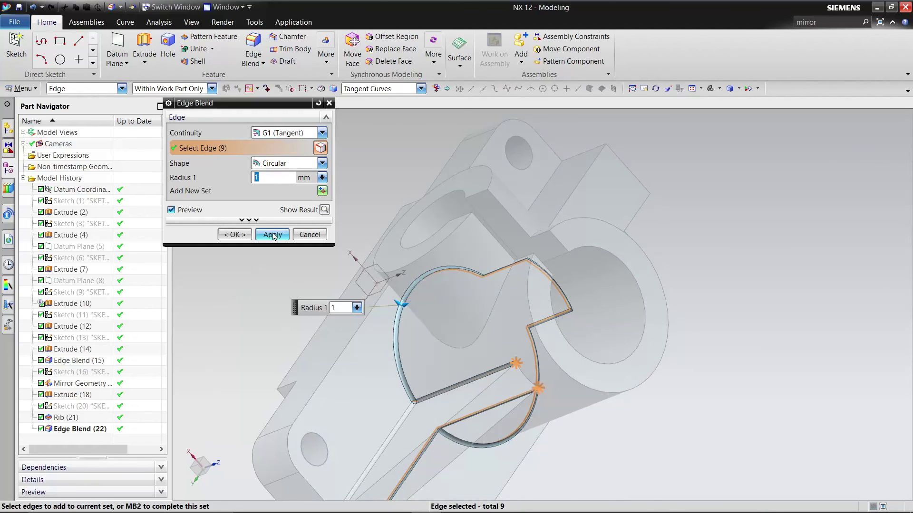
pyautogui.click(273, 235)
pyautogui.click(310, 235)
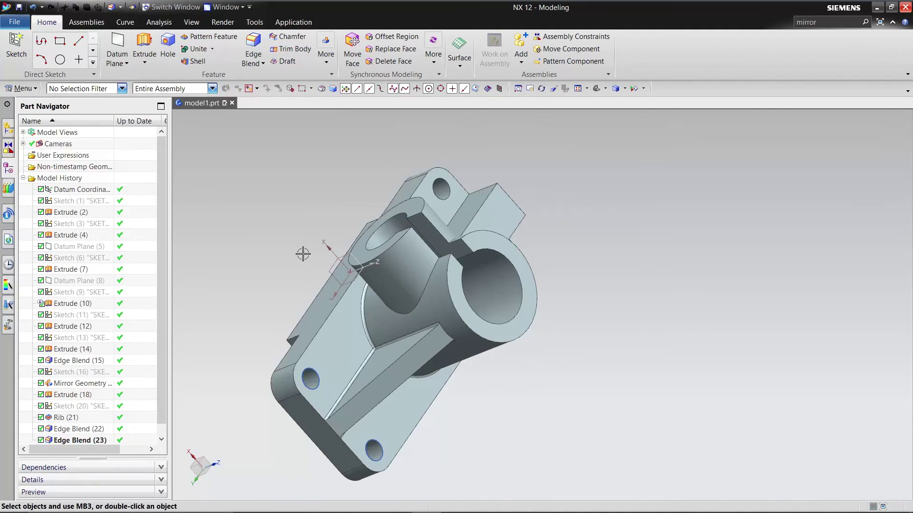
# - Hide the mirrored hole curves and return the model to the standard 3D view
pyautogui.moveTo(303, 254); pyautogui.dragTo(225, 325, button='middle')
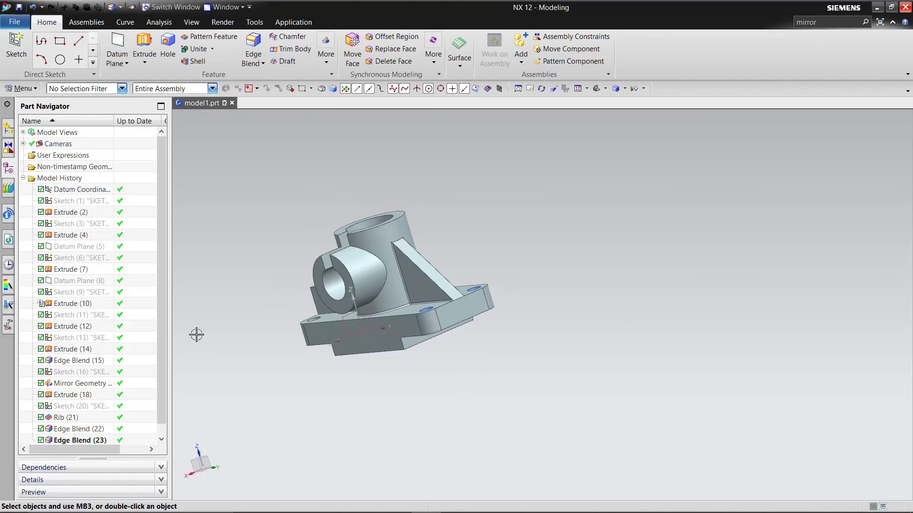
pyautogui.rightClick(78, 383)
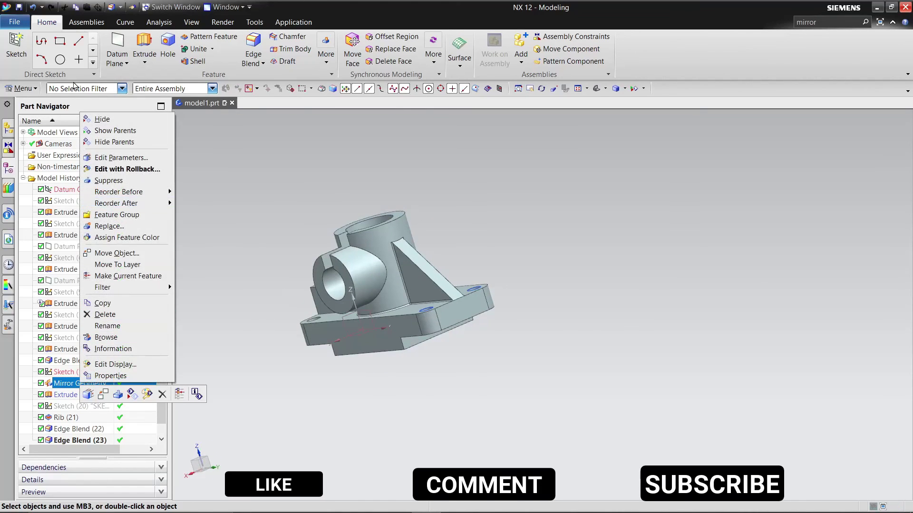
pyautogui.click(114, 122)
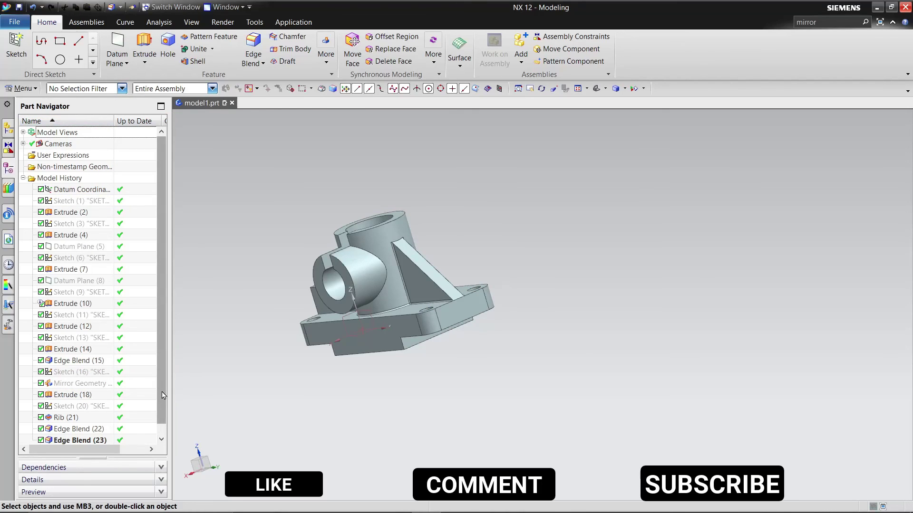
pyautogui.scroll(-1, 96, 419)
pyautogui.click(605, 89)
pyautogui.click(595, 108)
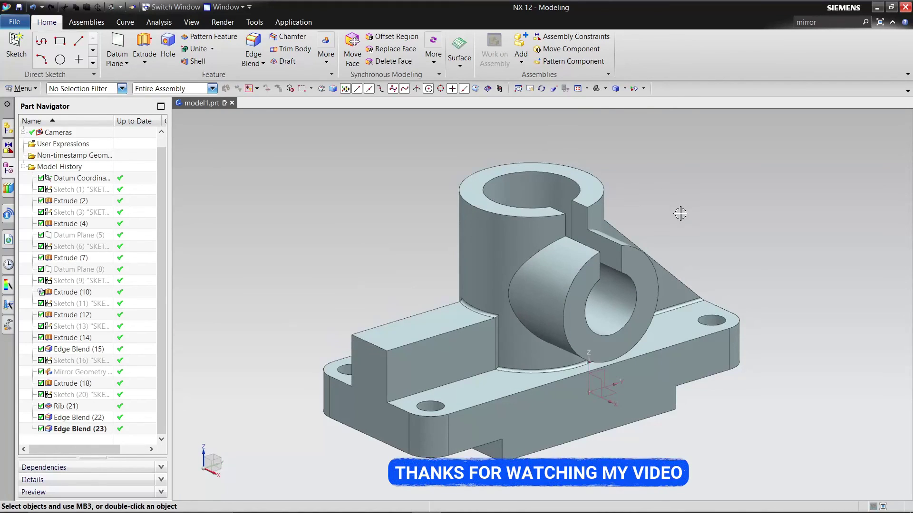